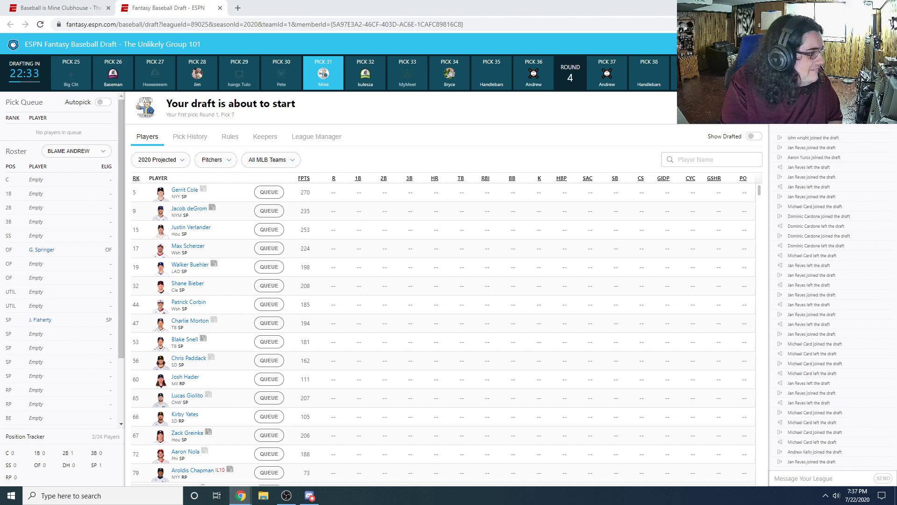
Set the player list's position filter to all positions
{"action": "scroll", "coordinate": [110, 258], "scroll_direction": "down", "scroll_amount": 3}
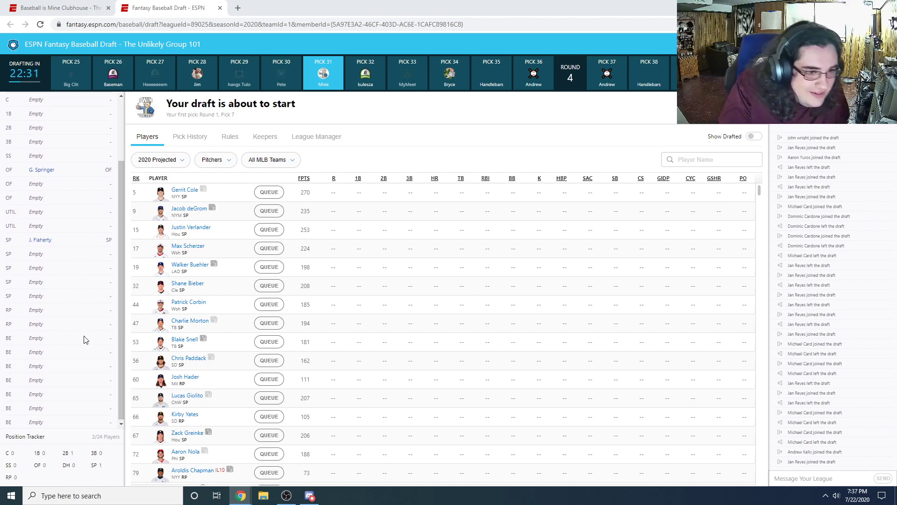
{"action": "scroll", "coordinate": [89, 338], "scroll_direction": "up", "scroll_amount": 3}
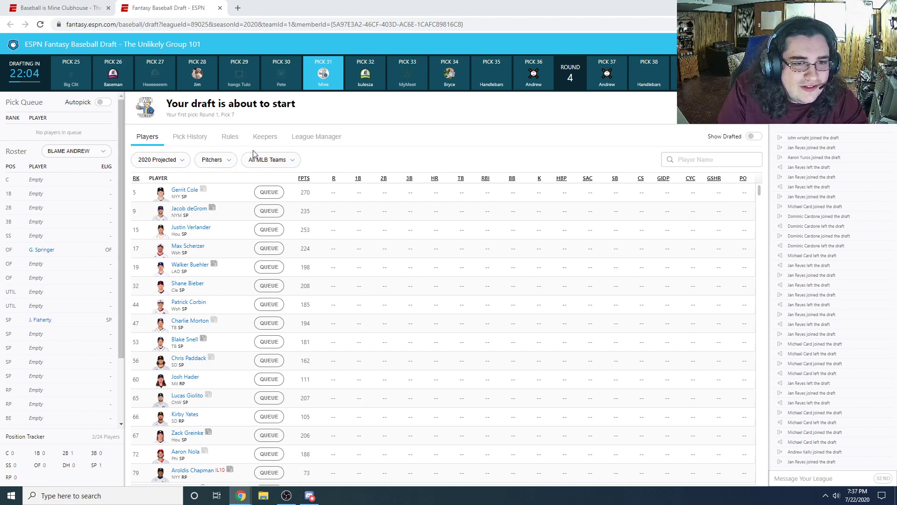
{"action": "left_click", "coordinate": [216, 163]}
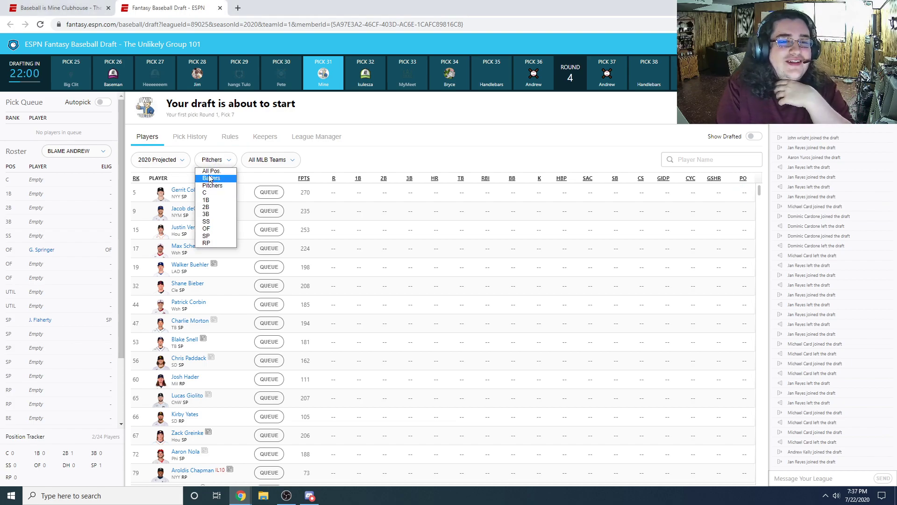
{"action": "left_click", "coordinate": [211, 171]}
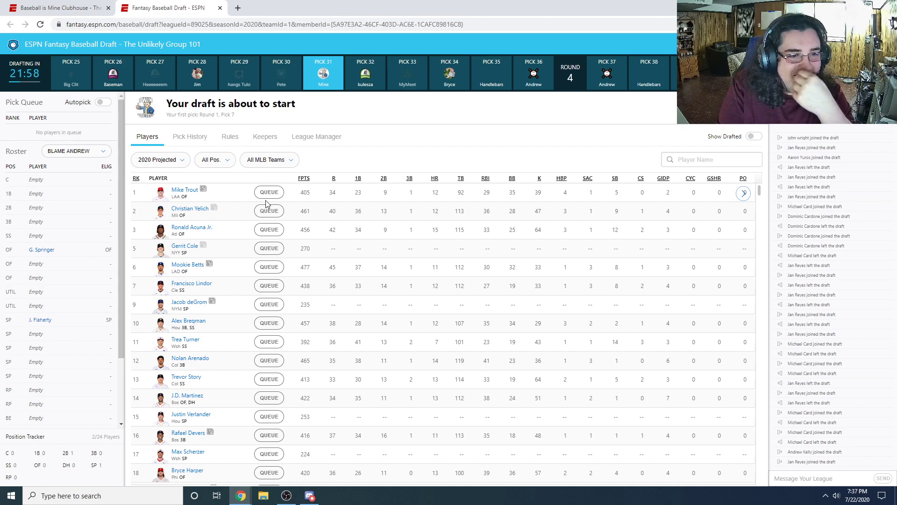
Review every team's keepers with the 2020 projected stats, and return to the list of available players
{"action": "left_click", "coordinate": [268, 146]}
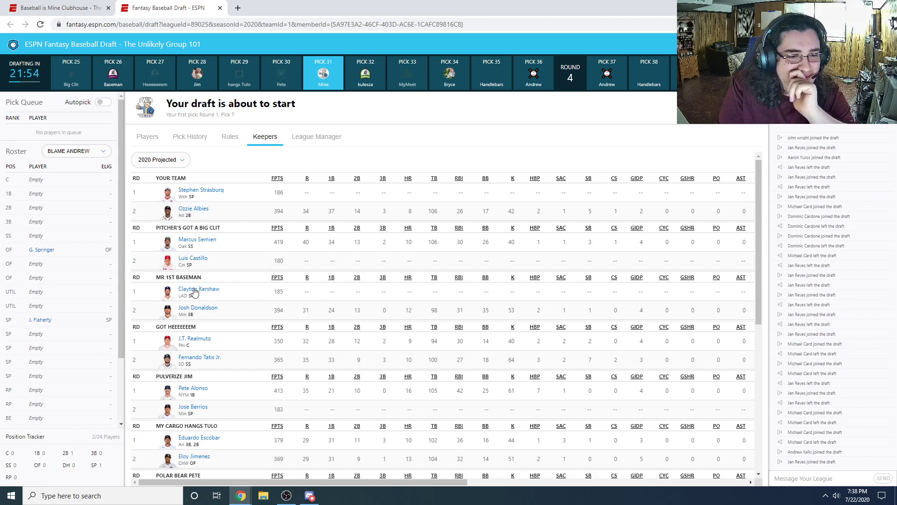
{"action": "scroll", "coordinate": [216, 299], "scroll_direction": "down", "scroll_amount": 2}
{"action": "scroll", "coordinate": [216, 302], "scroll_direction": "down", "scroll_amount": 4}
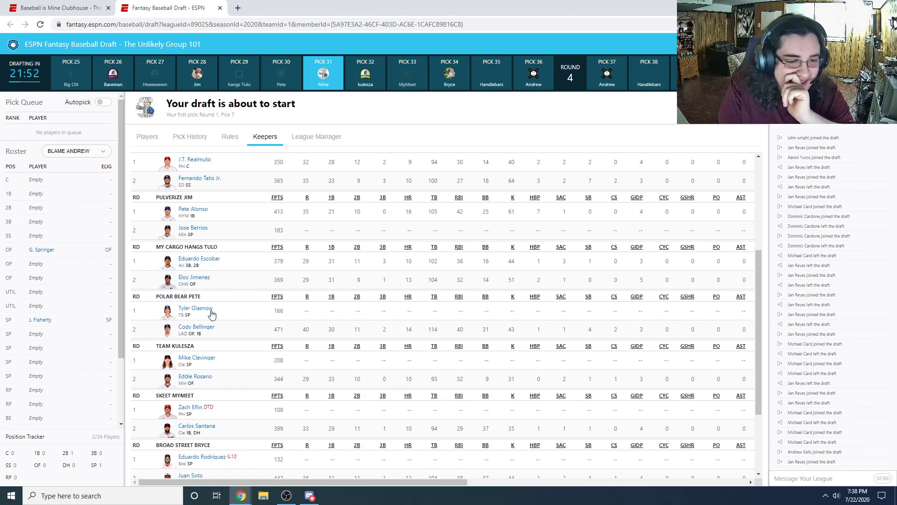
{"action": "scroll", "coordinate": [255, 328], "scroll_direction": "up", "scroll_amount": 6}
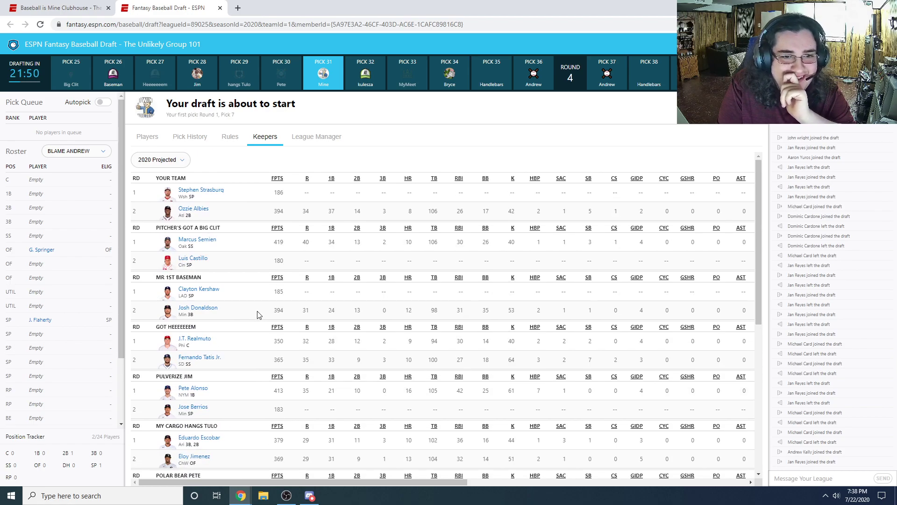
{"action": "left_click", "coordinate": [176, 160]}
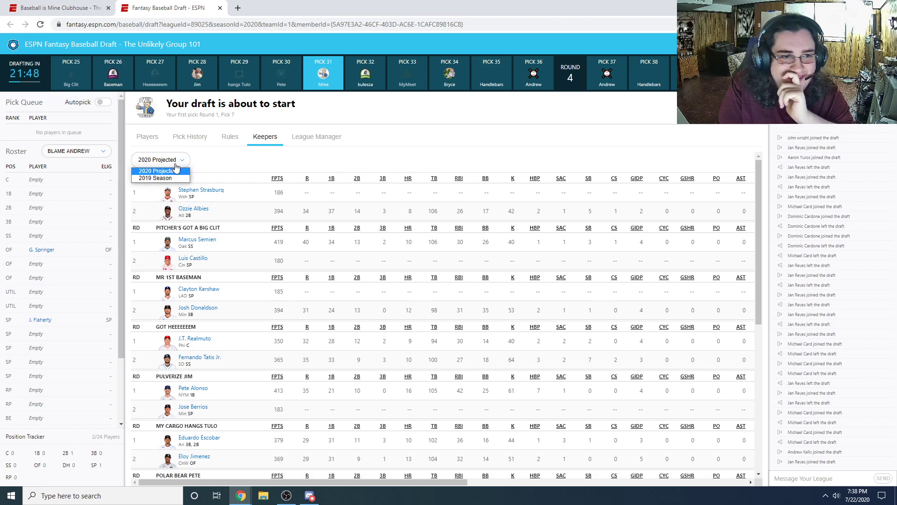
{"action": "left_click", "coordinate": [234, 161]}
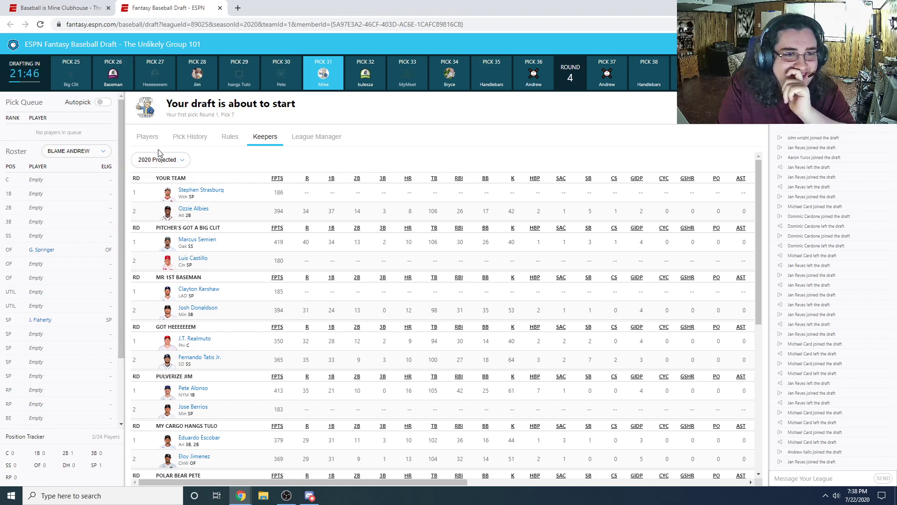
{"action": "left_click", "coordinate": [147, 137]}
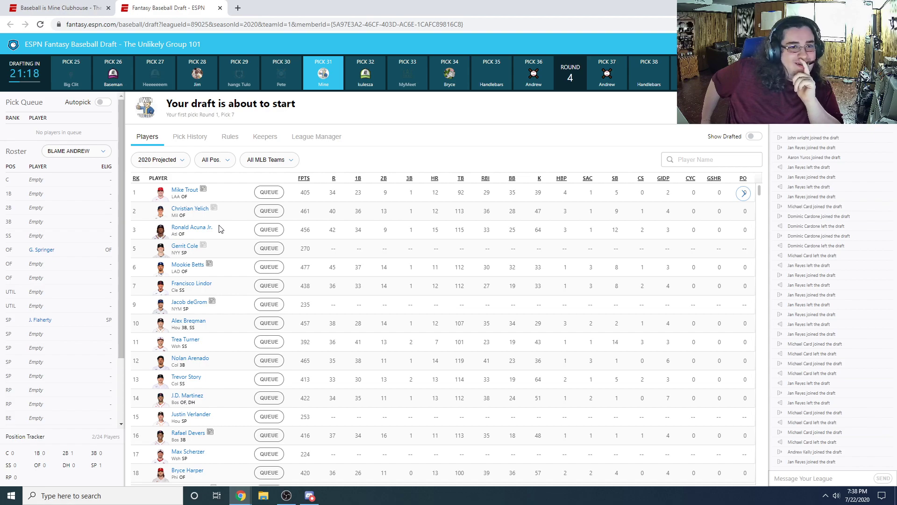
Show the roster of the team Baseball Is Mine beside the player list
{"action": "left_click", "coordinate": [100, 152]}
{"action": "left_click", "coordinate": [103, 152]}
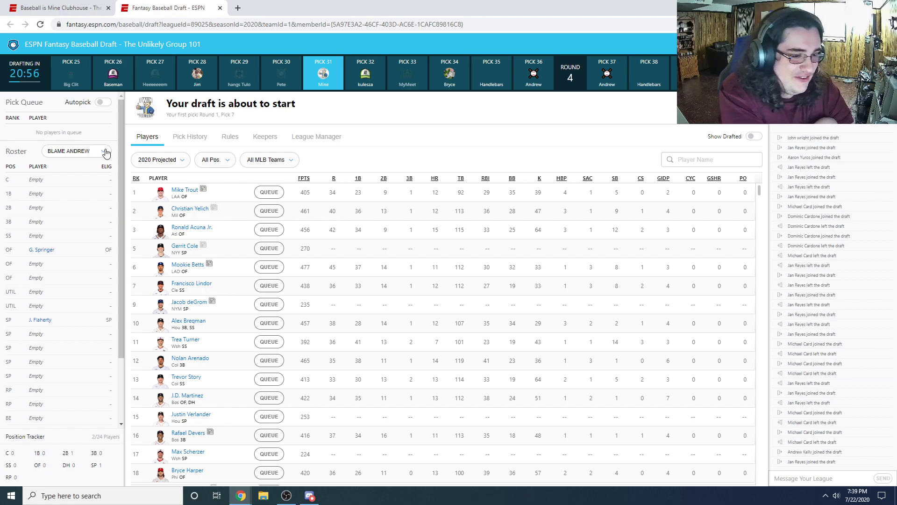
{"action": "left_click", "coordinate": [107, 152]}
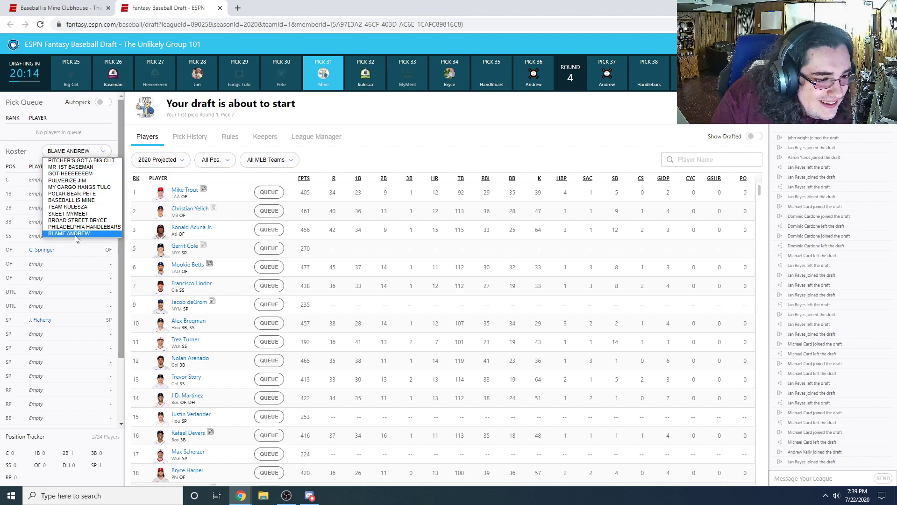
{"action": "left_click", "coordinate": [81, 201]}
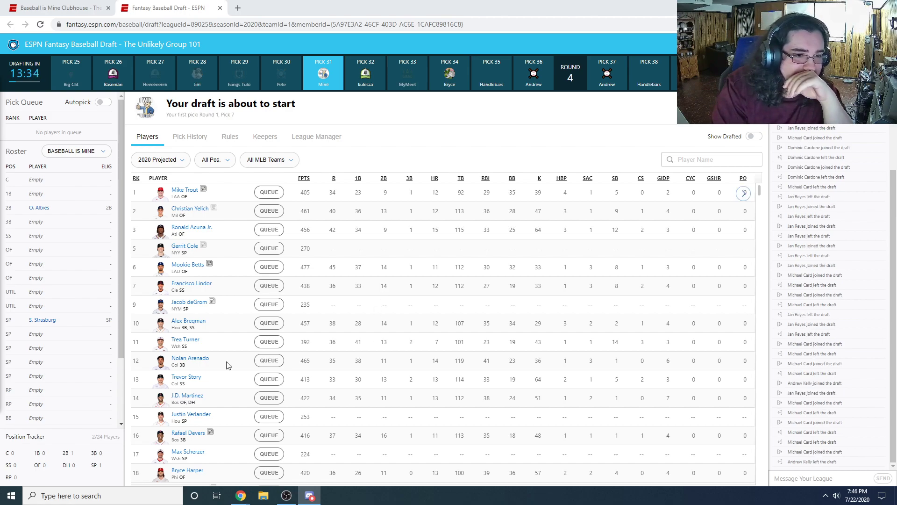
{"action": "scroll", "coordinate": [101, 369], "scroll_direction": "down", "scroll_amount": 3}
{"action": "scroll", "coordinate": [40, 363], "scroll_direction": "up", "scroll_amount": 3}
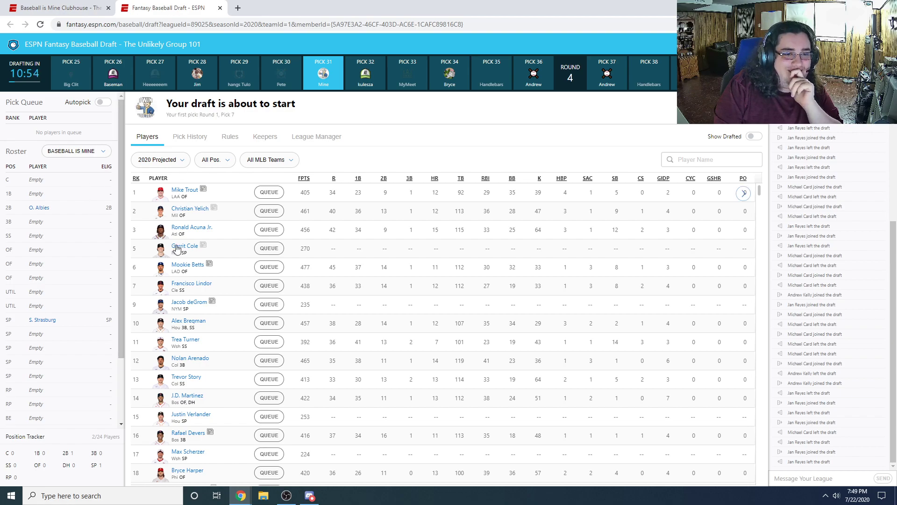
Filter the player list to starting pitchers (SP), search the players for "bum" and clear the search
{"action": "left_click", "coordinate": [210, 160]}
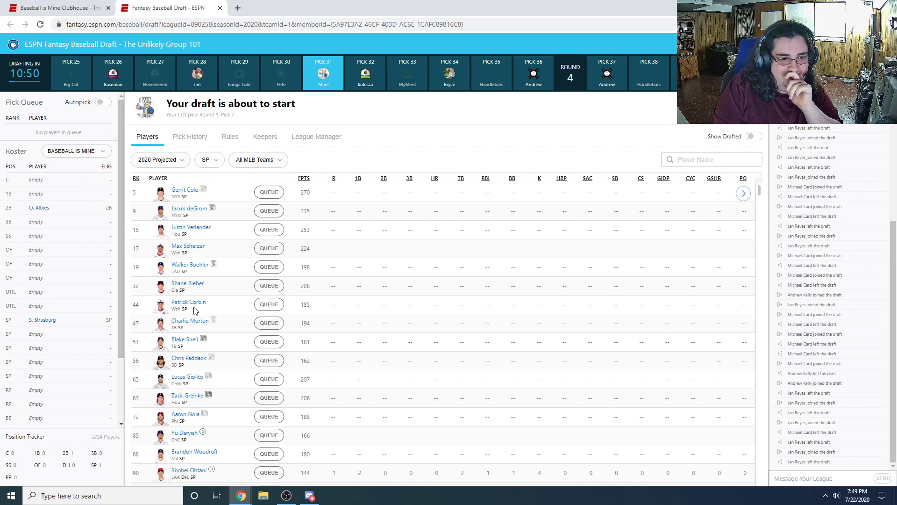
{"action": "scroll", "coordinate": [486, 219], "scroll_direction": "down", "scroll_amount": 3}
{"action": "left_click", "coordinate": [680, 158]}
{"action": "type", "text": "bum"}
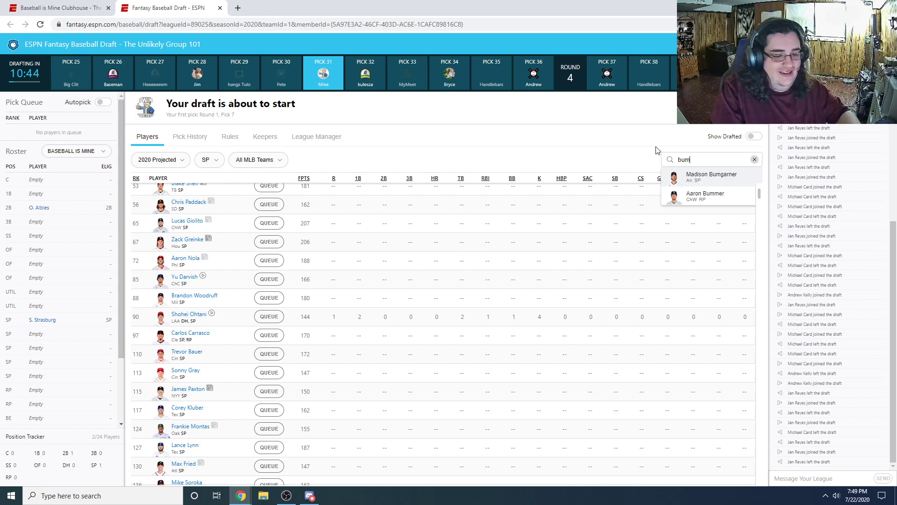
{"action": "left_click", "coordinate": [754, 159]}
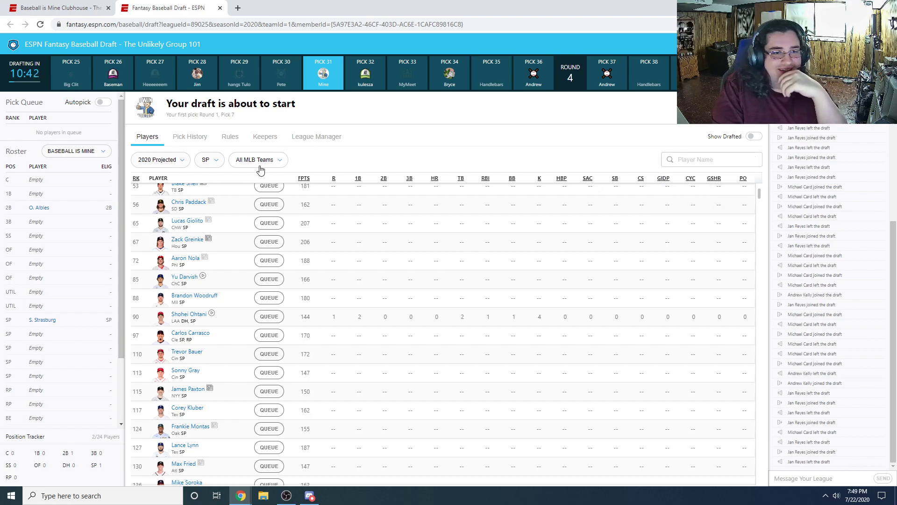
{"action": "scroll", "coordinate": [218, 247], "scroll_direction": "up", "scroll_amount": 4}
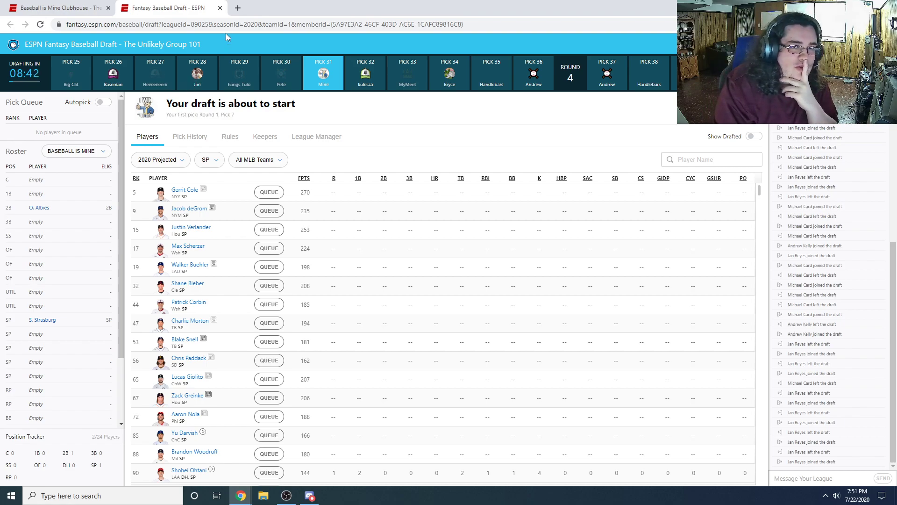
Open the league's history page from the team clubhouse and review the 2019 final rankings
{"action": "left_click", "coordinate": [78, 11]}
{"action": "mouse_move", "coordinate": [206, 70]}
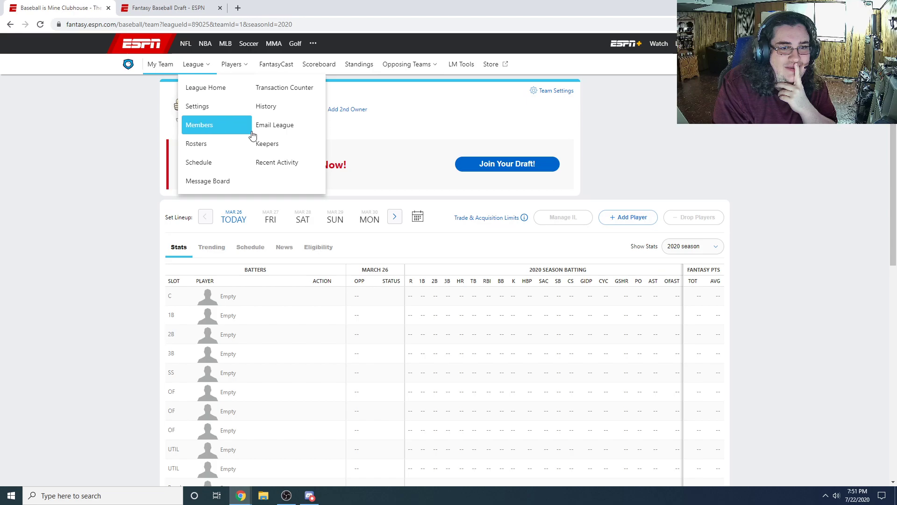
{"action": "left_click", "coordinate": [271, 106]}
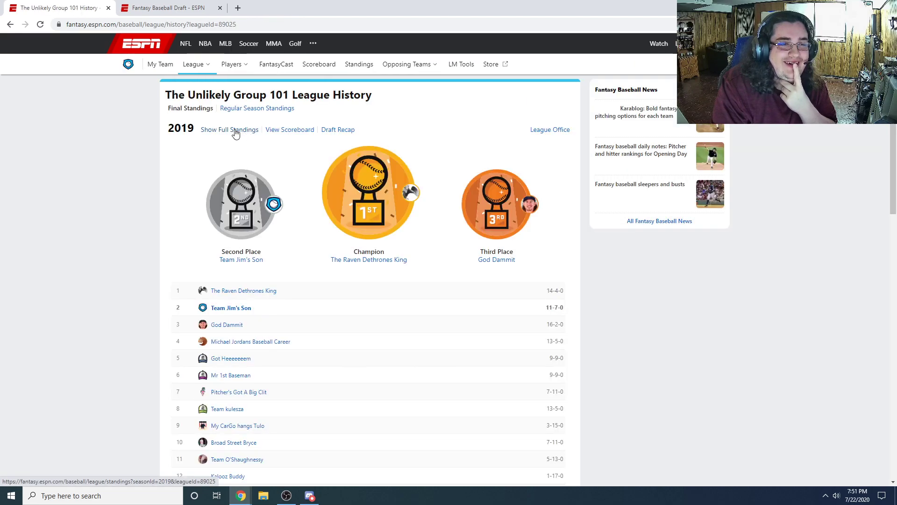
{"action": "scroll", "coordinate": [239, 197], "scroll_direction": "down", "scroll_amount": 3}
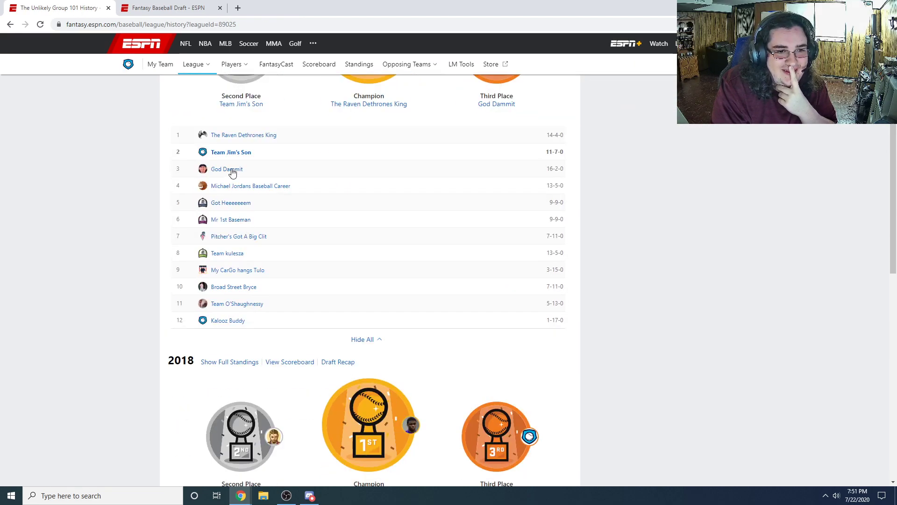
View the 2019 team page of The Raven Dethrones King and the 2019 league standings, and return to the draft room
{"action": "left_click", "coordinate": [235, 139]}
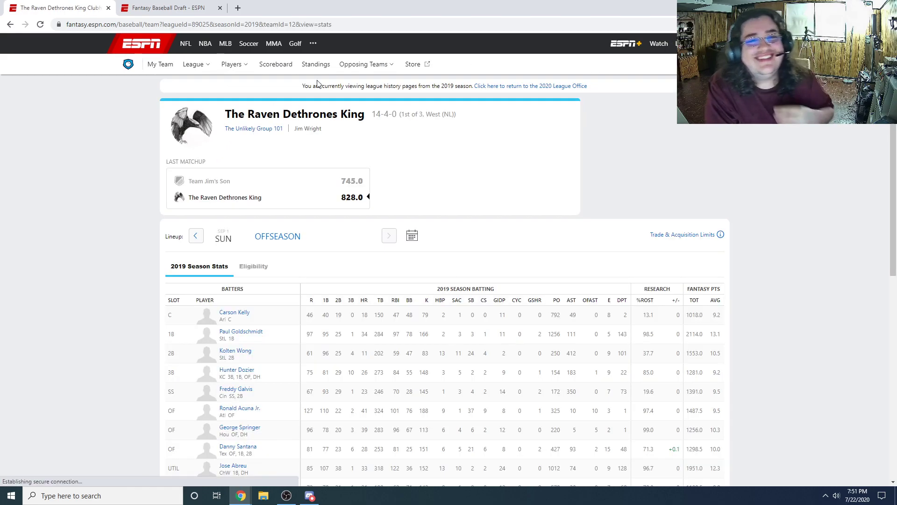
{"action": "left_click", "coordinate": [314, 70]}
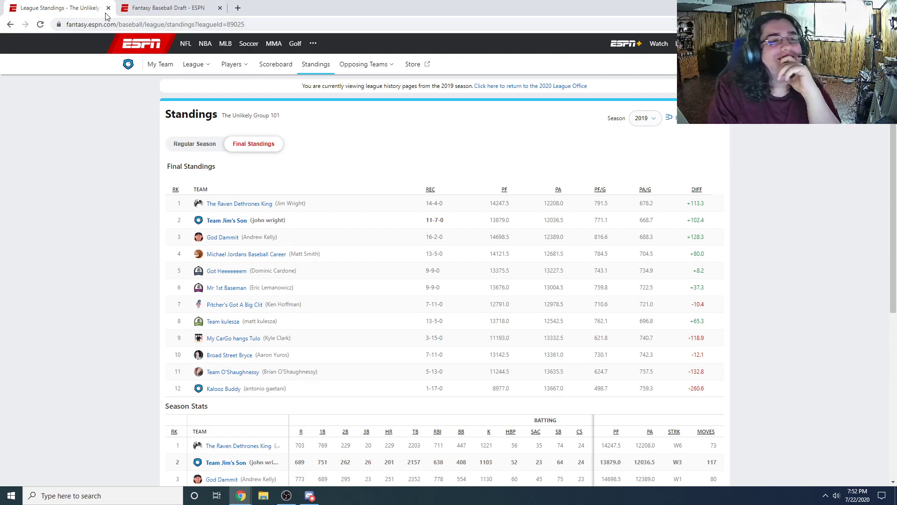
{"action": "left_click", "coordinate": [154, 8]}
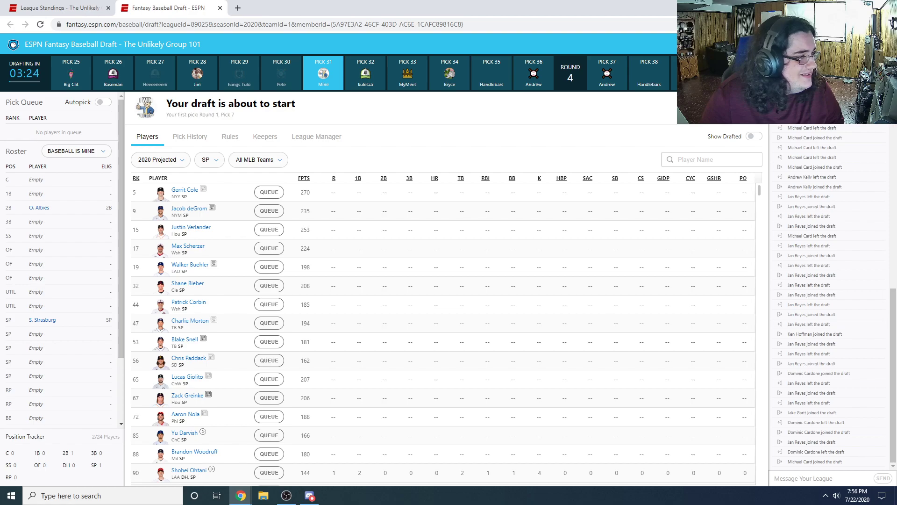
{"action": "scroll", "coordinate": [423, 257], "scroll_direction": "down", "scroll_amount": 2}
{"action": "scroll", "coordinate": [434, 290], "scroll_direction": "up", "scroll_amount": 2}
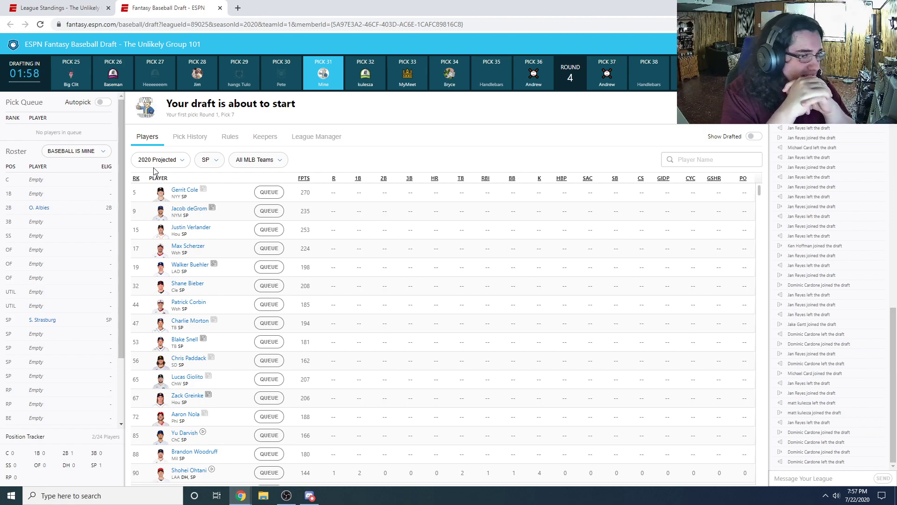
View the rosters of Got Heeeeeeem, Mr 1st Baseman and Pitcher's Got A Big Clit in turn
{"action": "left_click", "coordinate": [86, 153]}
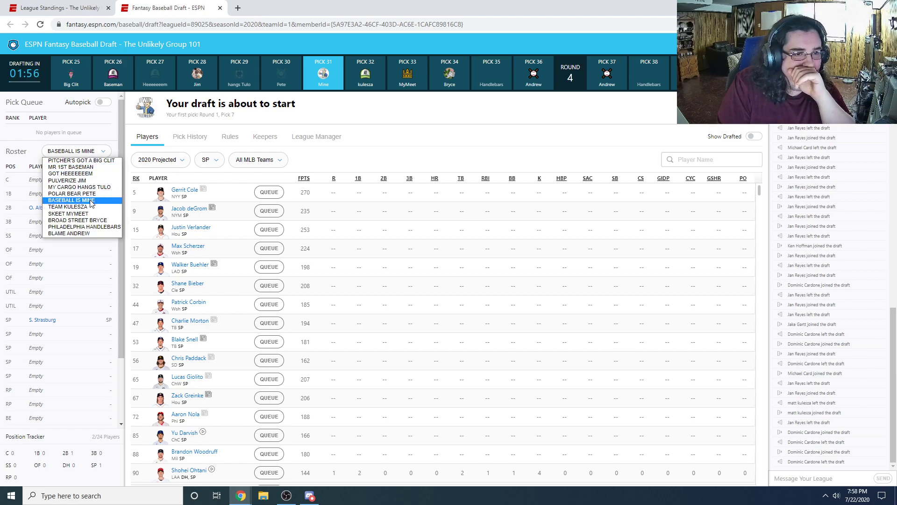
{"action": "left_click", "coordinate": [79, 174]}
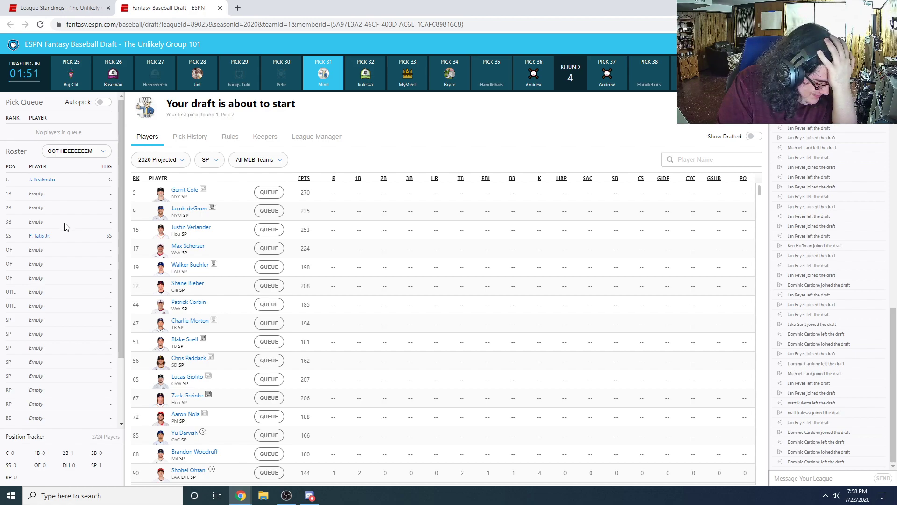
{"action": "left_click", "coordinate": [95, 152]}
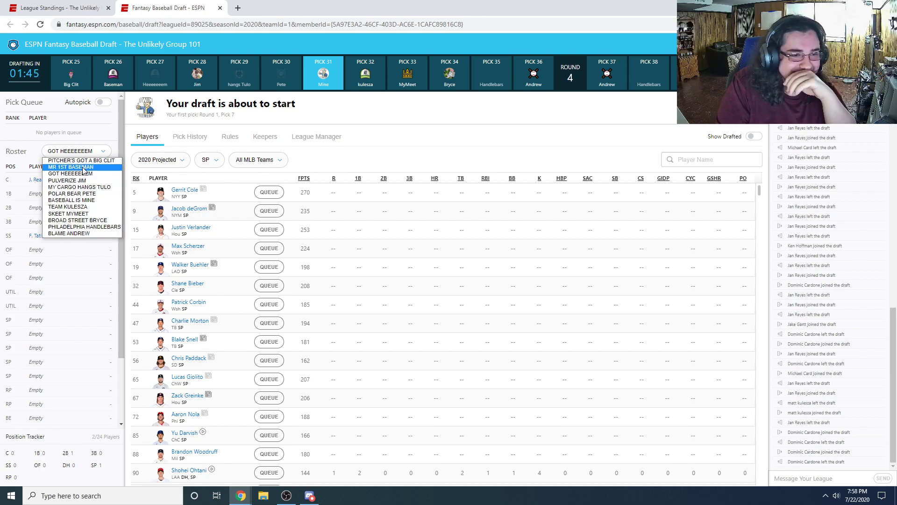
{"action": "left_click", "coordinate": [84, 168]}
{"action": "left_click", "coordinate": [94, 152]}
{"action": "left_click", "coordinate": [91, 161]}
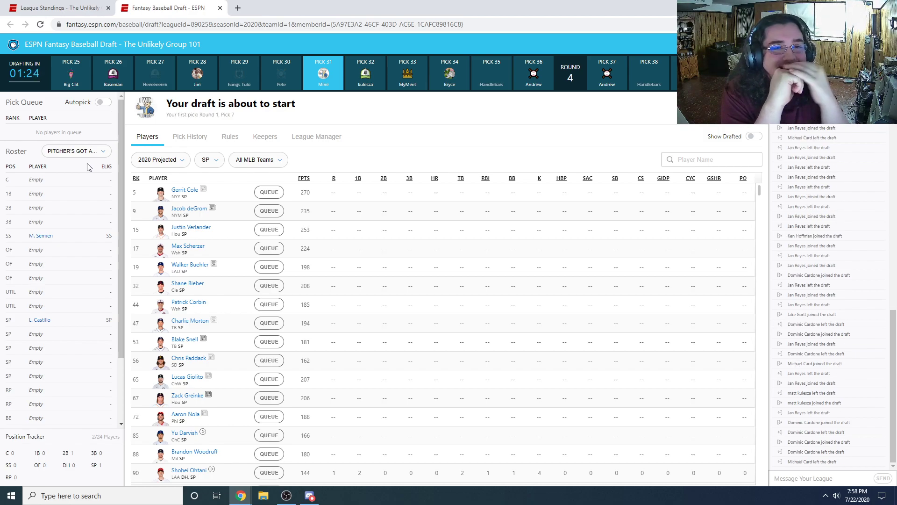
{"action": "left_click", "coordinate": [102, 160]}
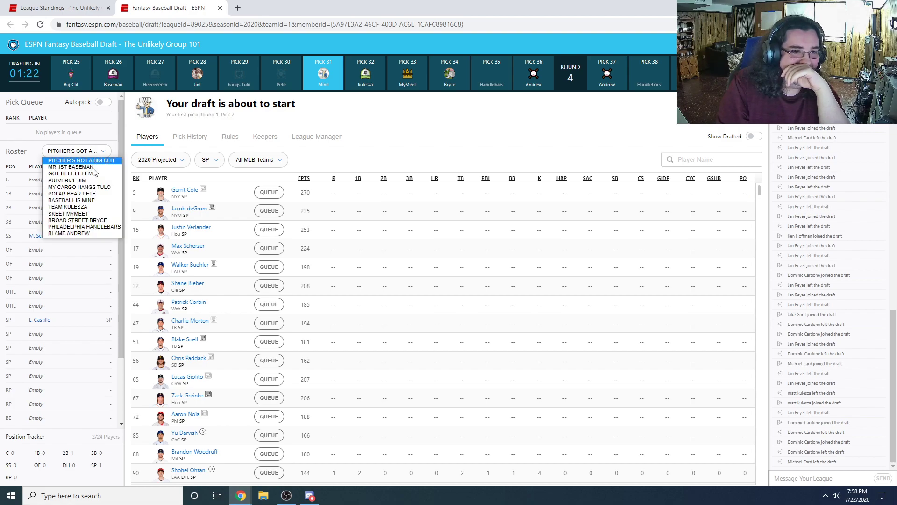
{"action": "left_click", "coordinate": [93, 164]}
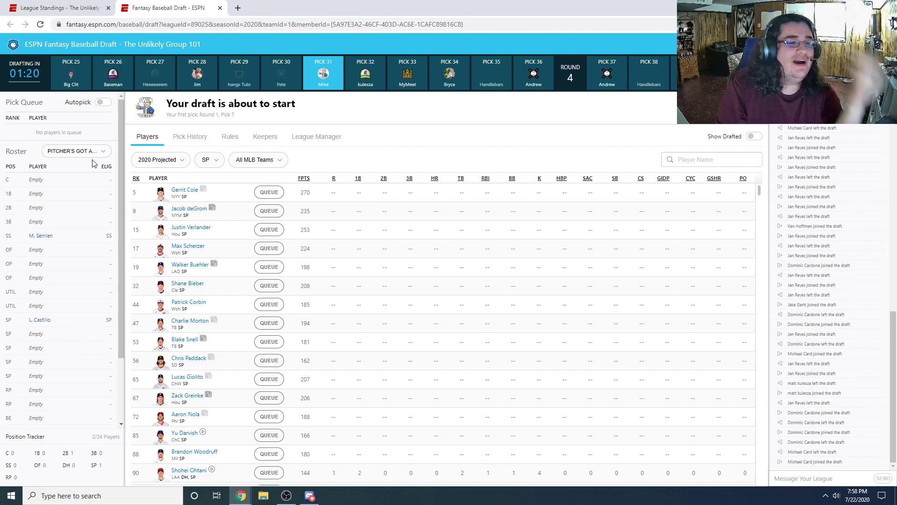
{"action": "left_click", "coordinate": [93, 154]}
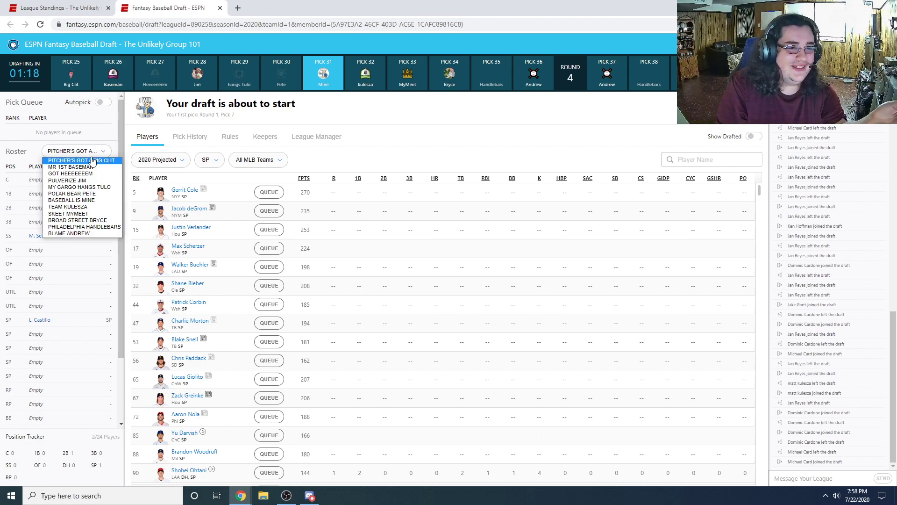
{"action": "left_click", "coordinate": [100, 151]}
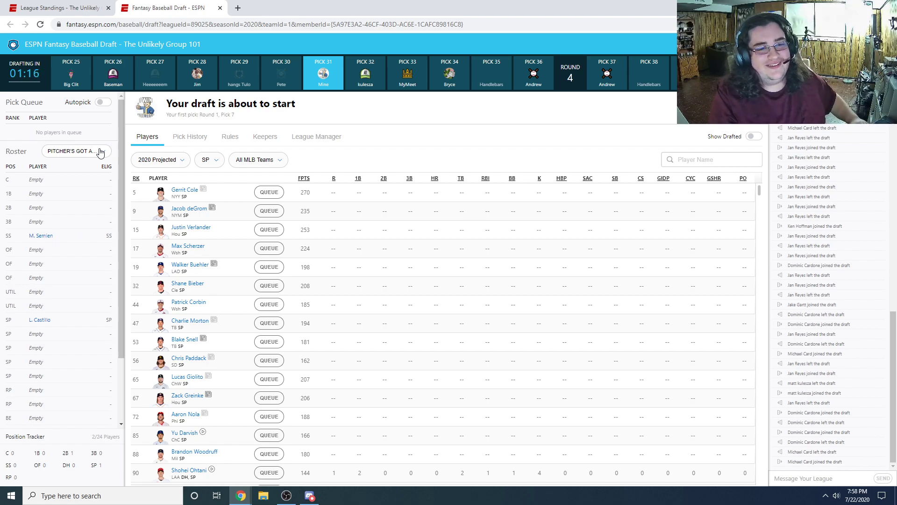
Look over the draft's League Manager functions and return to the player list
{"action": "left_click", "coordinate": [303, 137]}
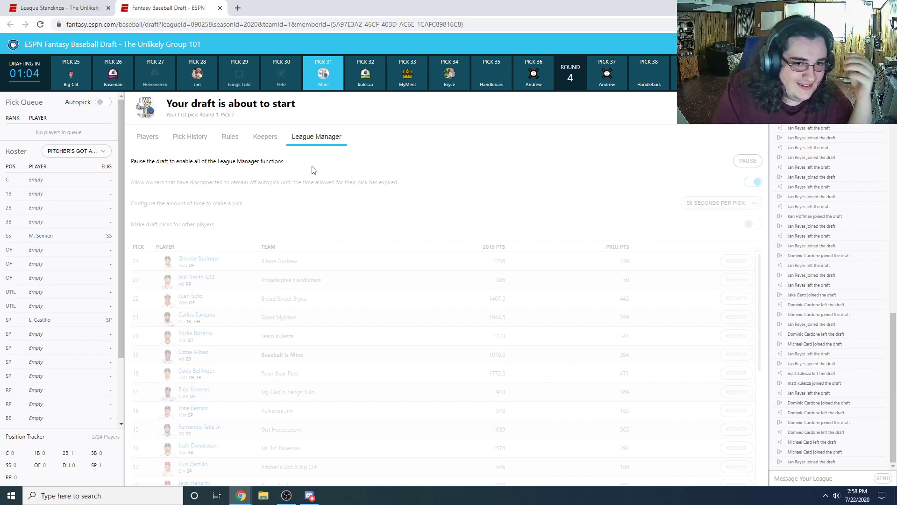
{"action": "left_click", "coordinate": [147, 137]}
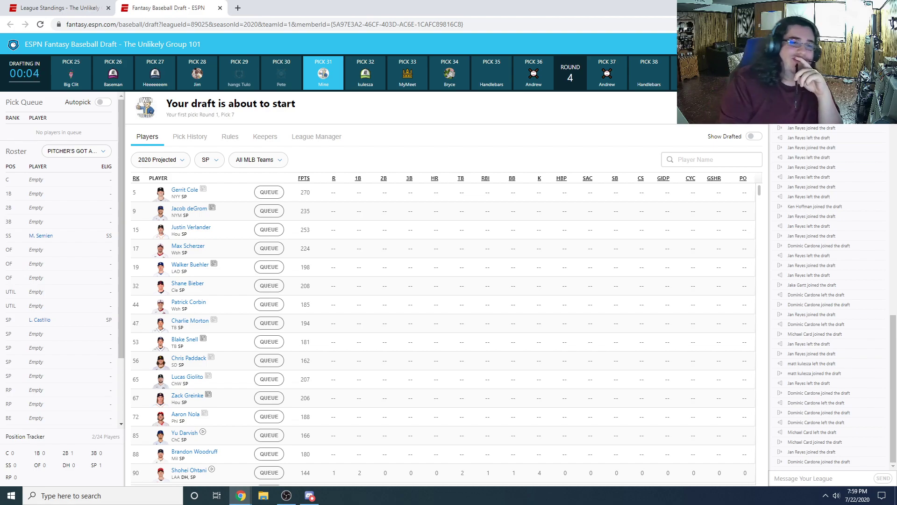
List available players at all positions, review the displayed team roster, and switch the roster view to Baseball Is Mine
{"action": "left_click", "coordinate": [213, 159]}
{"action": "left_click", "coordinate": [216, 171]}
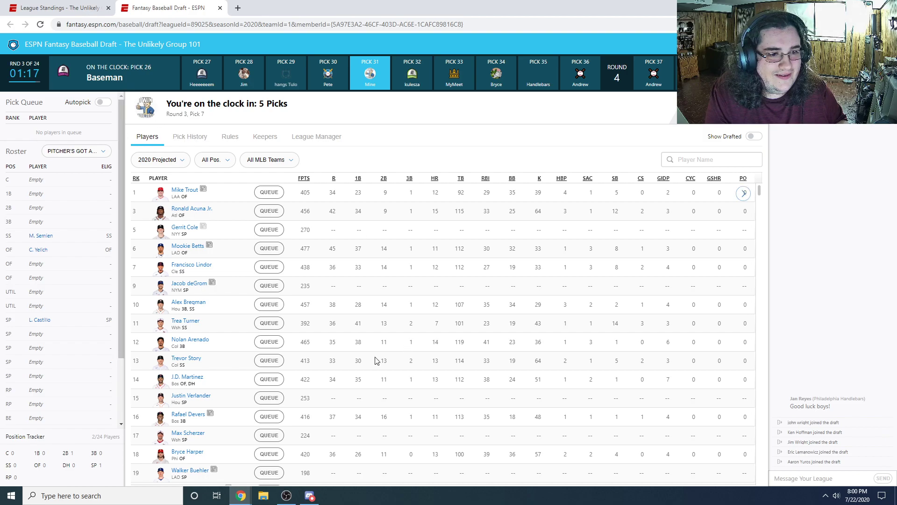
{"action": "scroll", "coordinate": [123, 362], "scroll_direction": "down", "scroll_amount": 2}
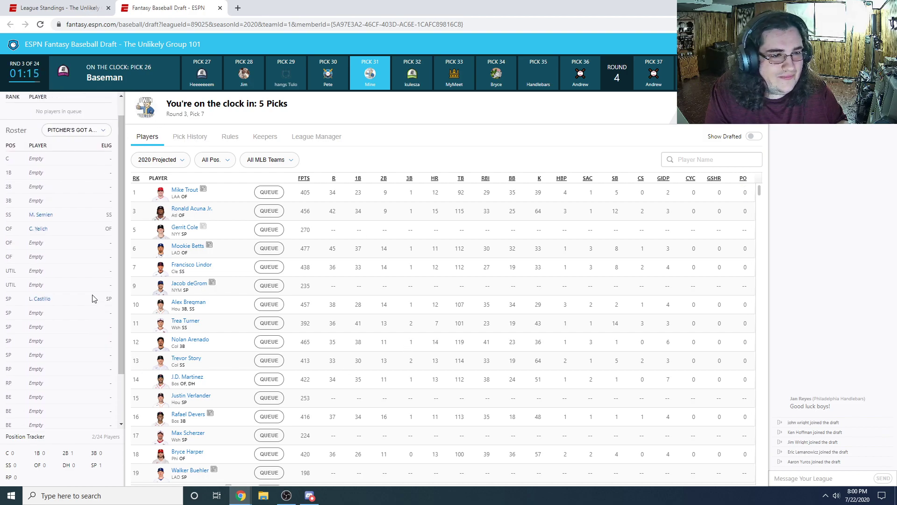
{"action": "scroll", "coordinate": [95, 295], "scroll_direction": "up", "scroll_amount": 3}
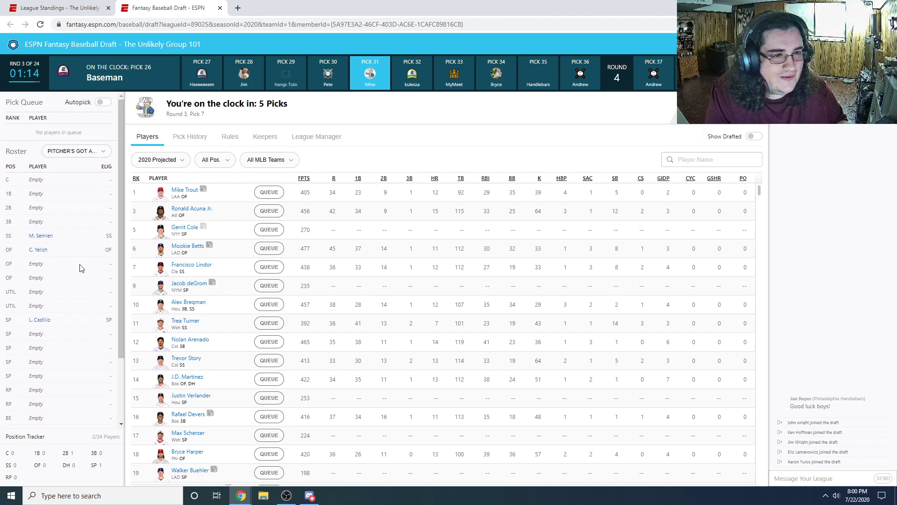
{"action": "left_click", "coordinate": [84, 154]}
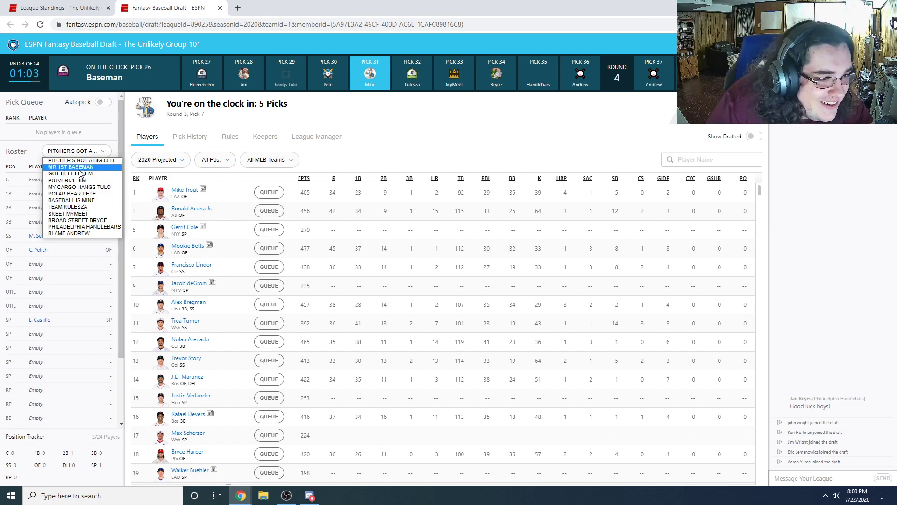
{"action": "left_click", "coordinate": [74, 200]}
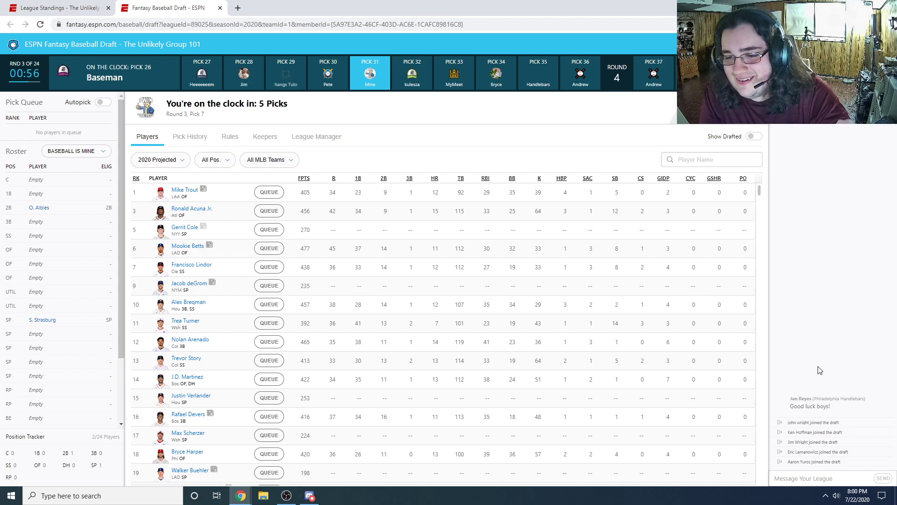
{"action": "scroll", "coordinate": [572, 338], "scroll_direction": "down", "scroll_amount": 2}
{"action": "scroll", "coordinate": [571, 336], "scroll_direction": "up", "scroll_amount": 2}
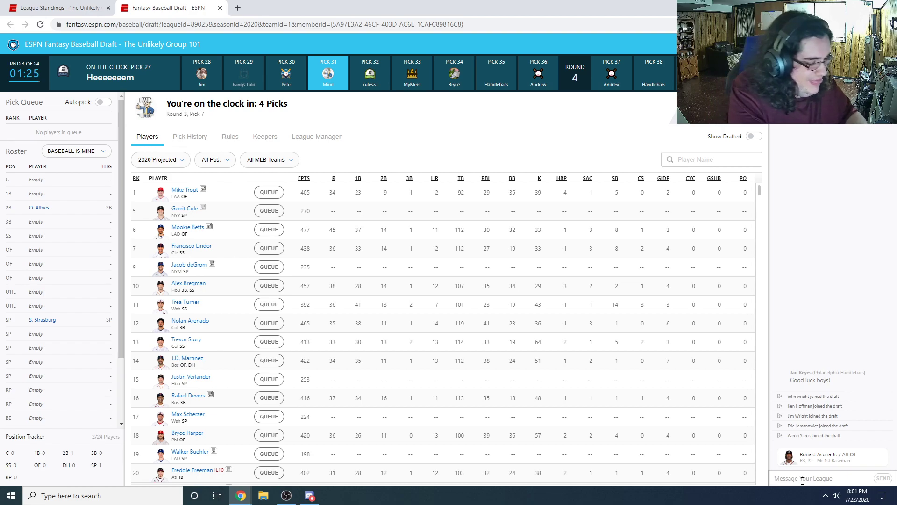
{"action": "type", "text": "goo"}
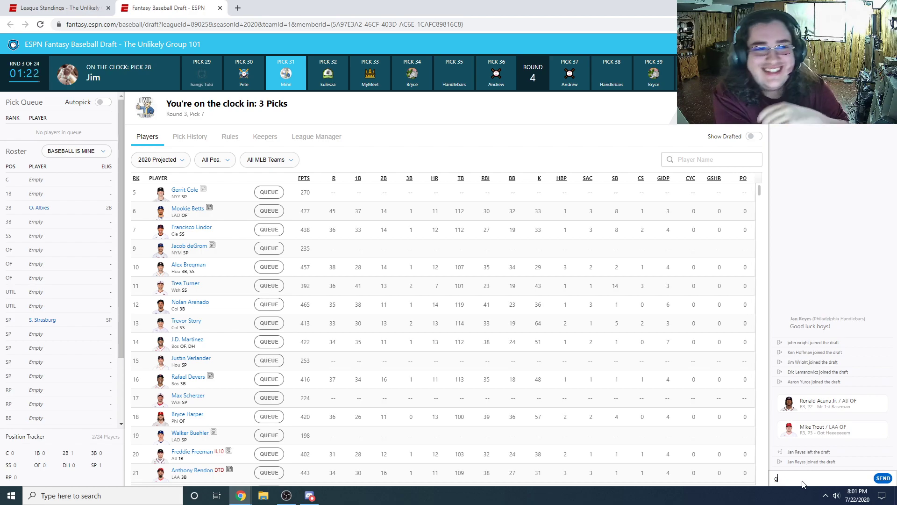
{"action": "key", "text": "BackSpace"}
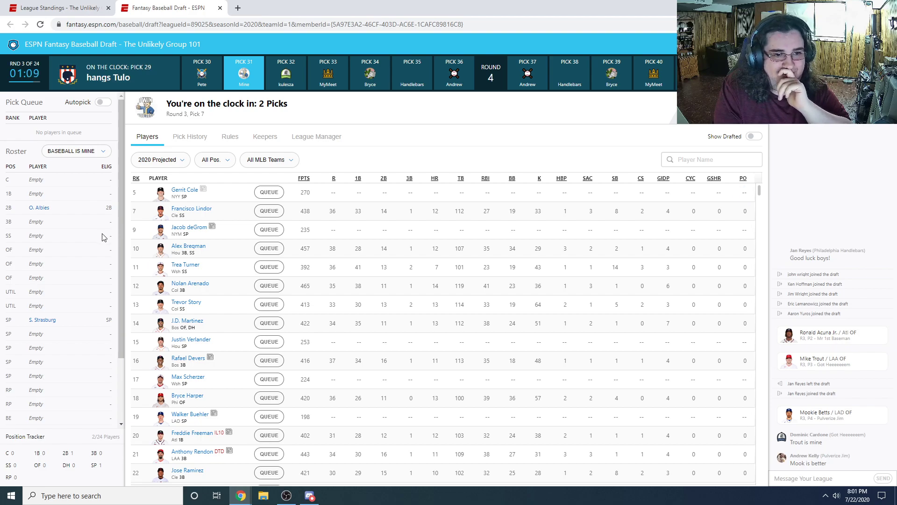
{"action": "left_click", "coordinate": [257, 270]}
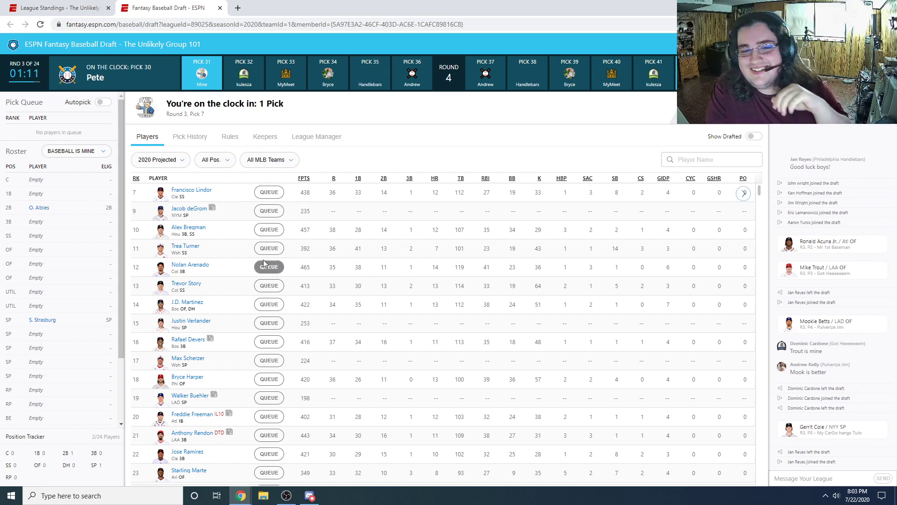
Filter the player list to pitchers and draft Jacob deGrom
{"action": "left_click", "coordinate": [221, 161]}
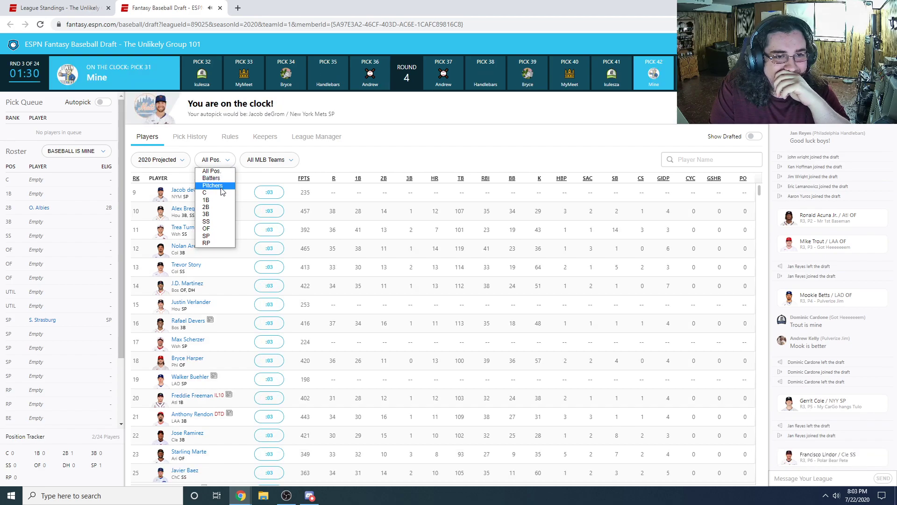
{"action": "left_click", "coordinate": [222, 185]}
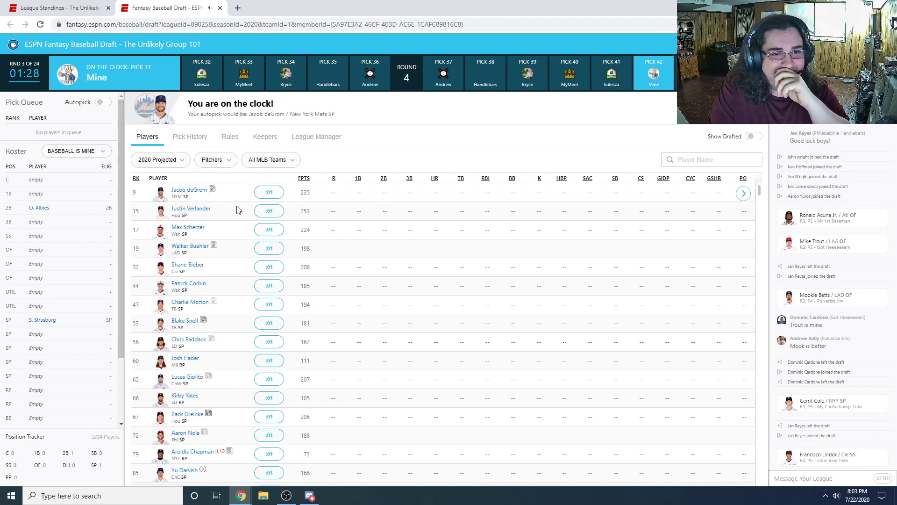
{"action": "left_click", "coordinate": [269, 192]}
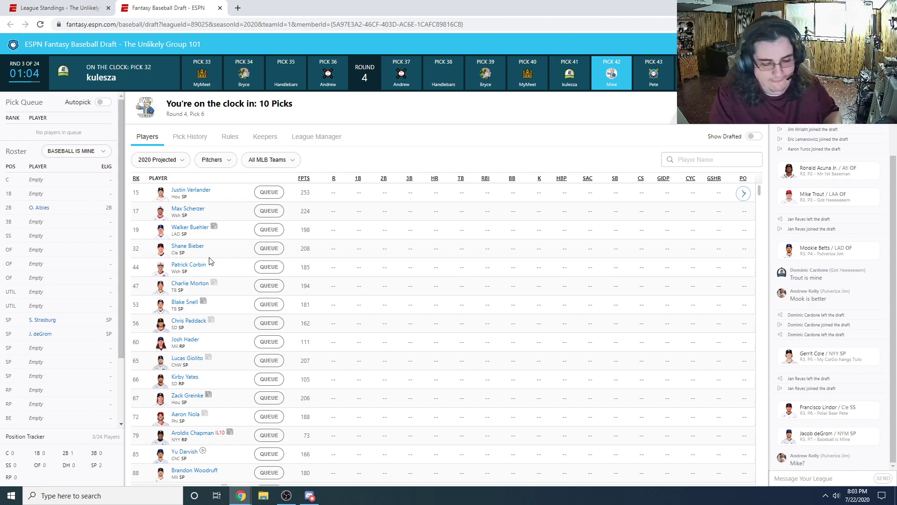
Filter the player list to batters and draft Anthony Rendon
{"action": "left_click", "coordinate": [209, 160]}
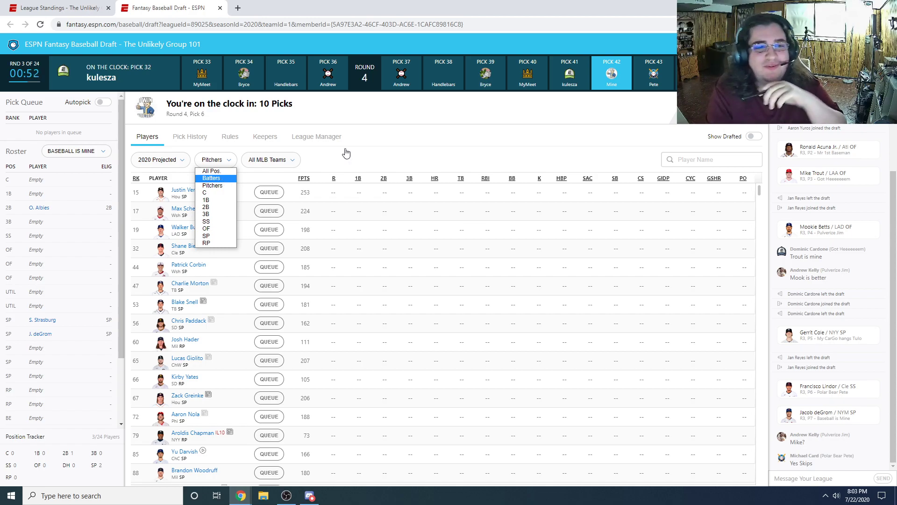
{"action": "left_click", "coordinate": [400, 159]}
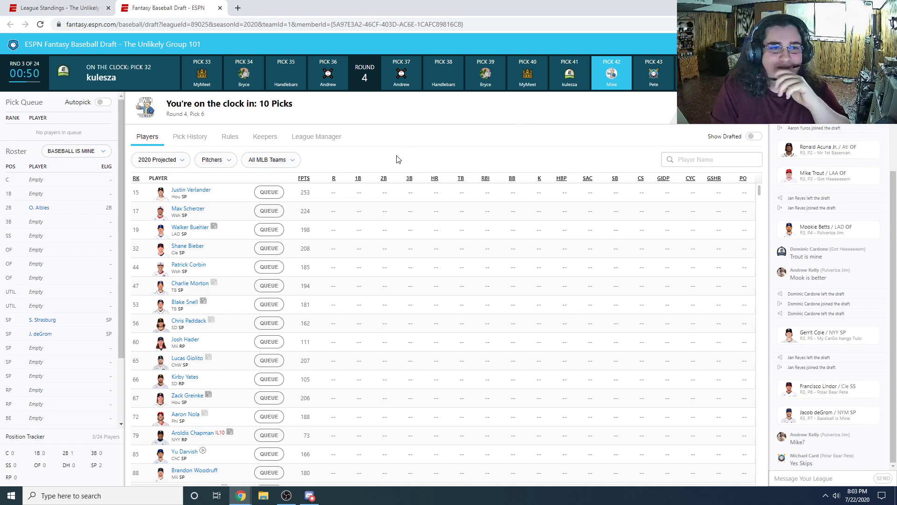
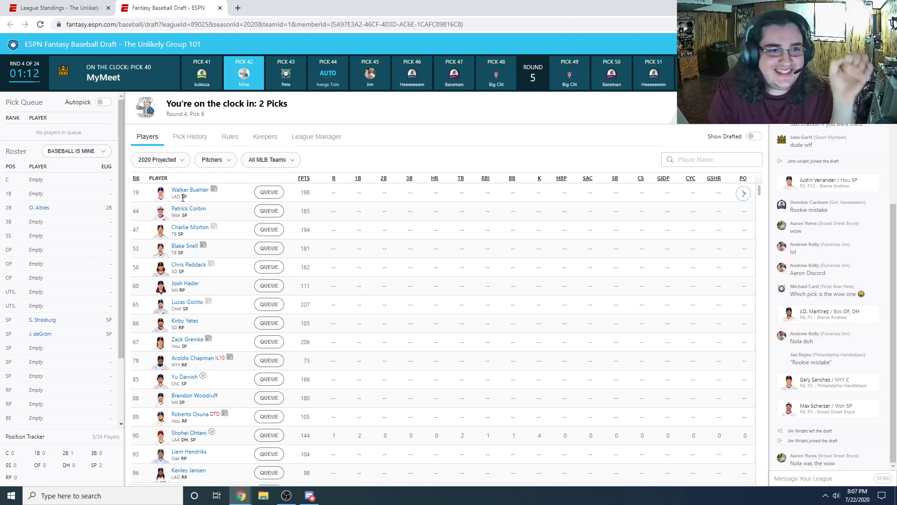
{"action": "left_click", "coordinate": [228, 161]}
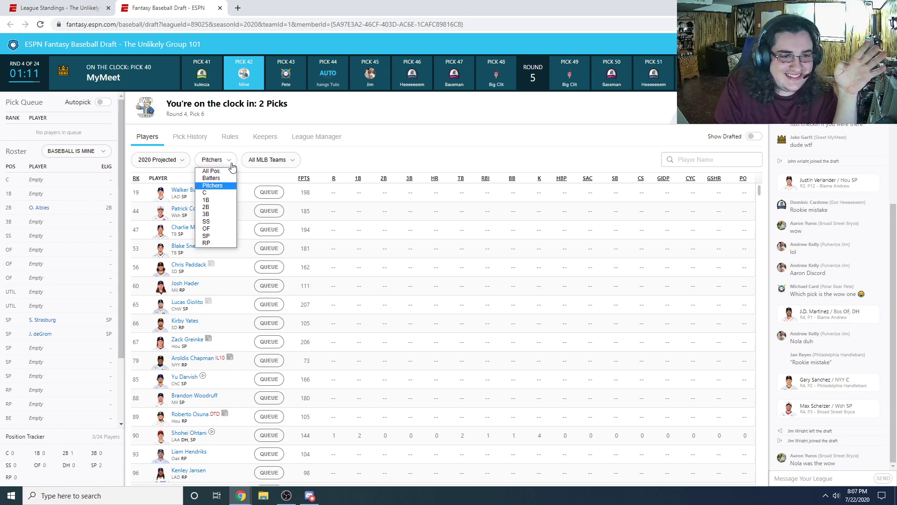
{"action": "left_click", "coordinate": [219, 178]}
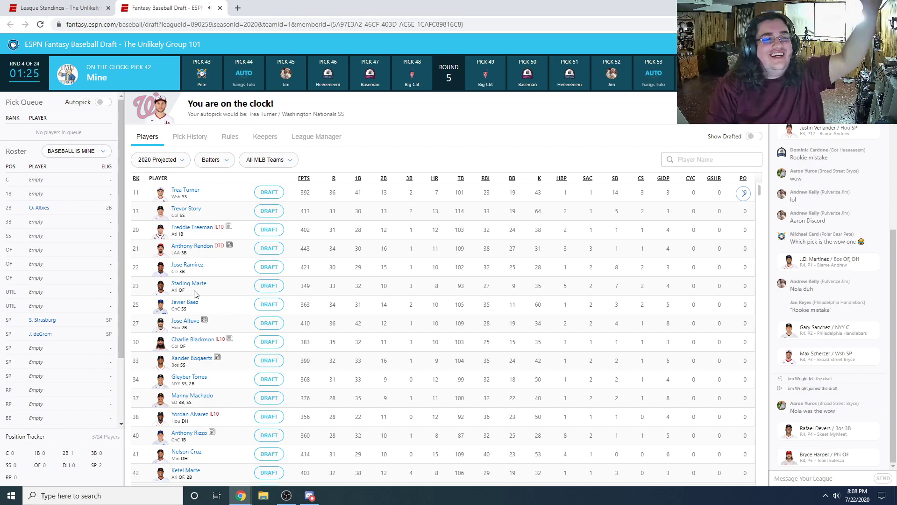
{"action": "left_click", "coordinate": [268, 249]}
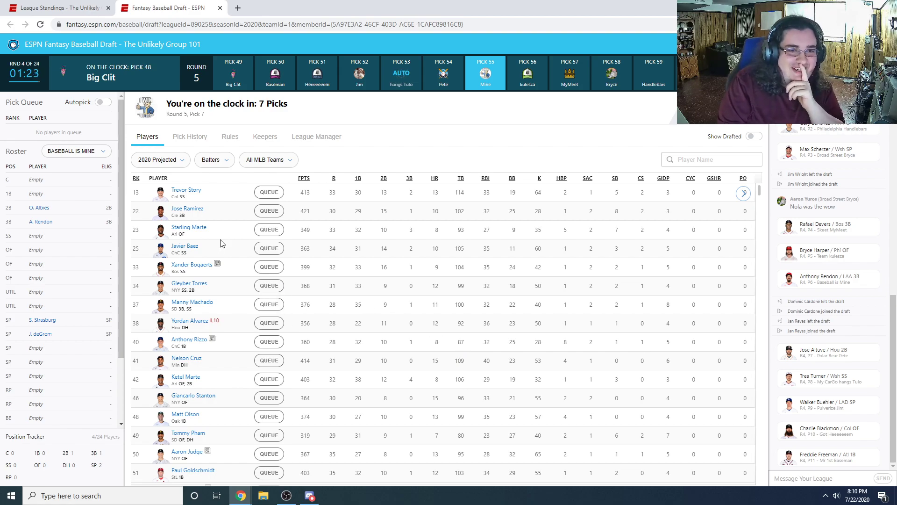
Review the available pitchers and return the player list to all positions
{"action": "left_click", "coordinate": [211, 159]}
{"action": "left_click", "coordinate": [226, 187]}
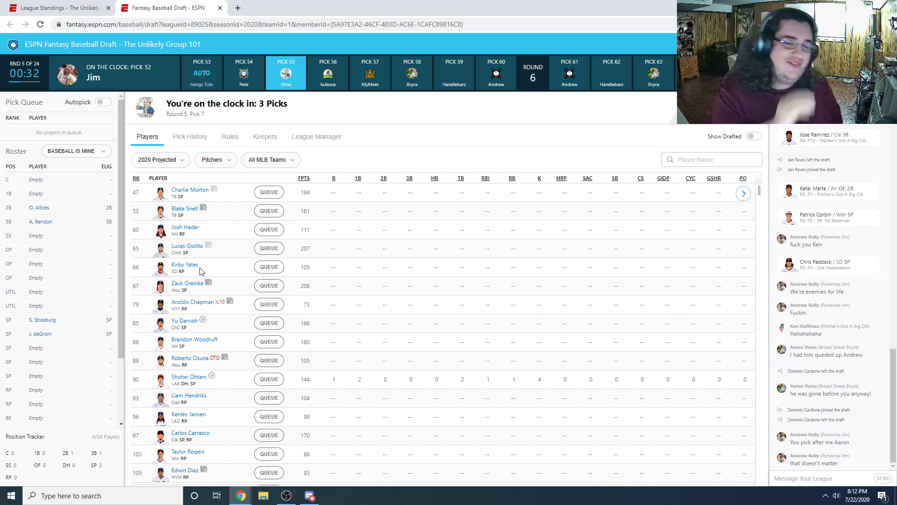
{"action": "left_click", "coordinate": [214, 159]}
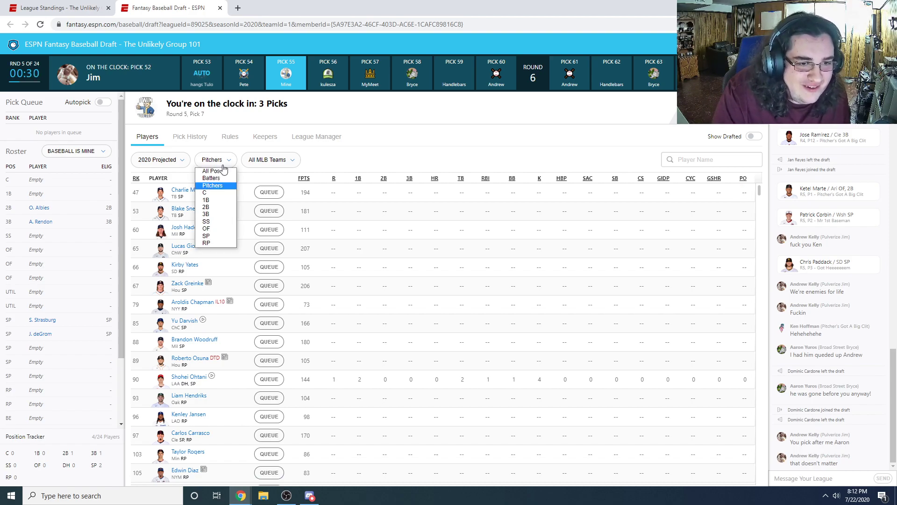
{"action": "left_click", "coordinate": [213, 171]}
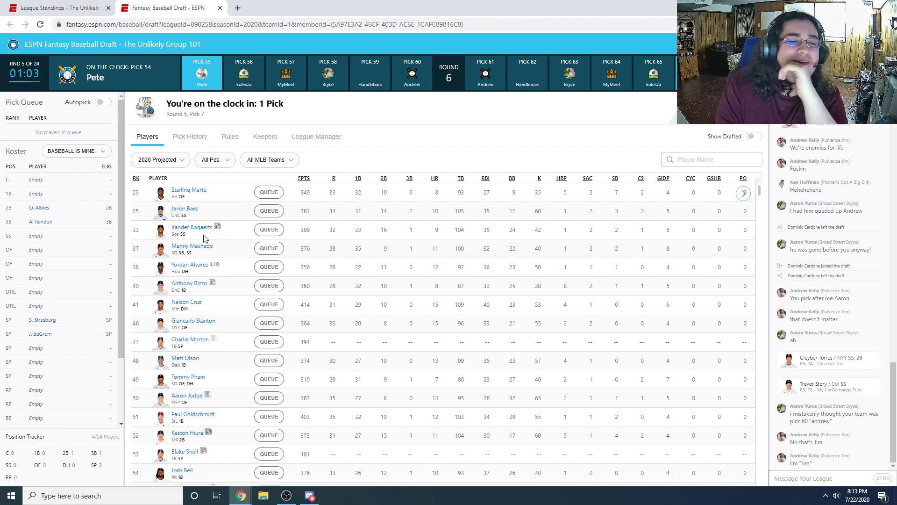
Filter the player list to first basemen (1B) and draft Paul Goldschmidt
{"action": "left_click", "coordinate": [226, 160]}
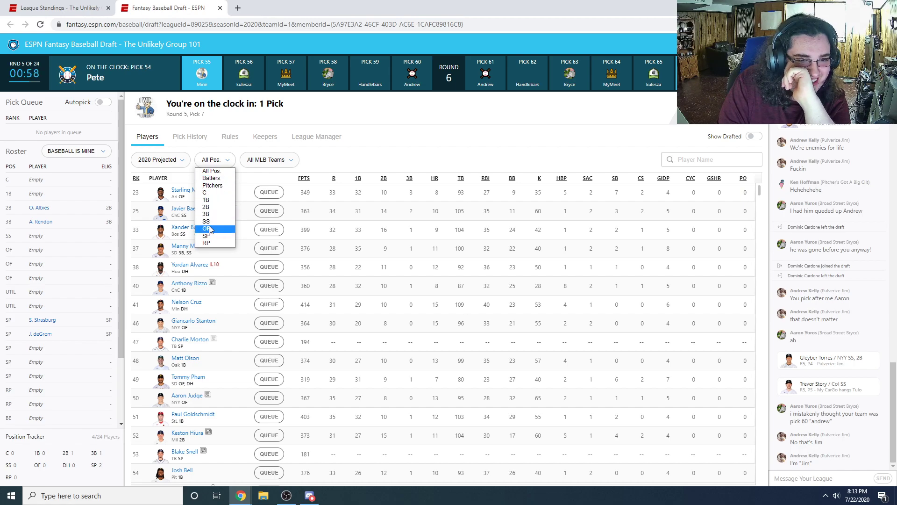
{"action": "left_click", "coordinate": [218, 204]}
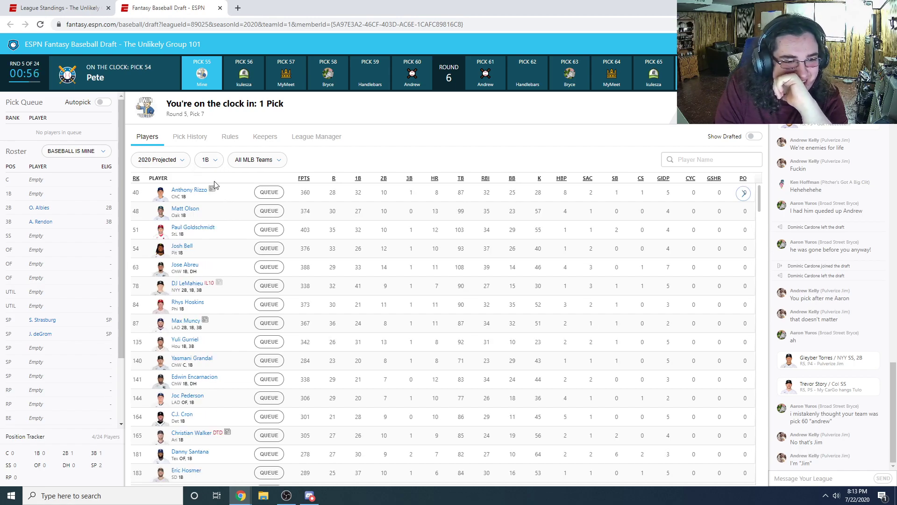
{"action": "left_click", "coordinate": [209, 160]}
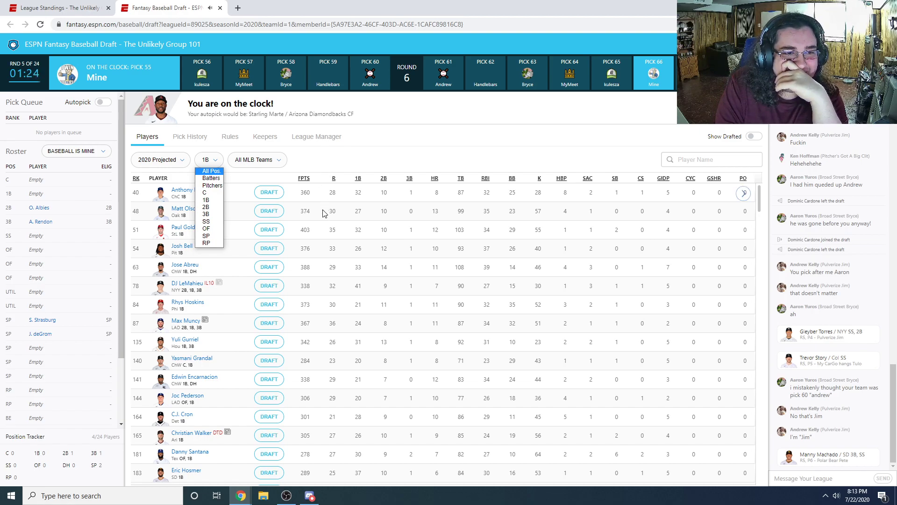
{"action": "left_click", "coordinate": [327, 159]}
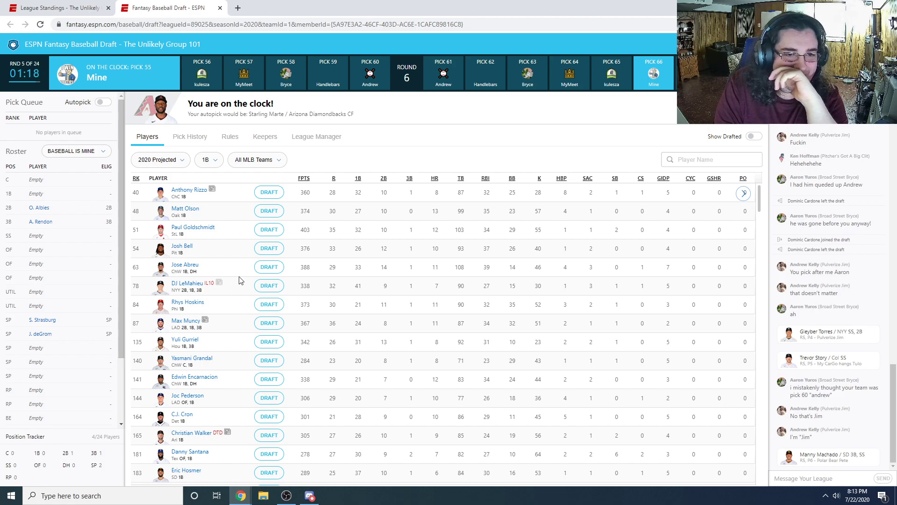
{"action": "left_click", "coordinate": [269, 231]}
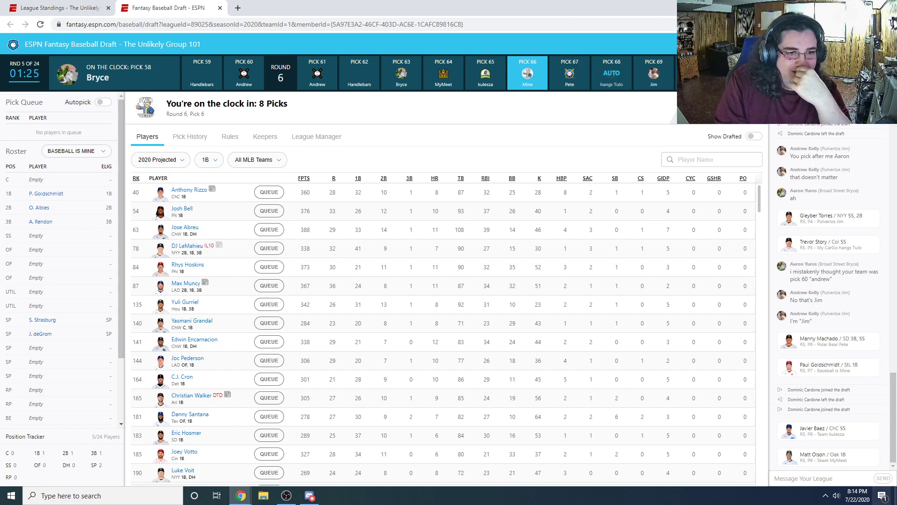
View DJ LeMahieu's player card with his stats and outlook, and close it
{"action": "left_click", "coordinate": [195, 249]}
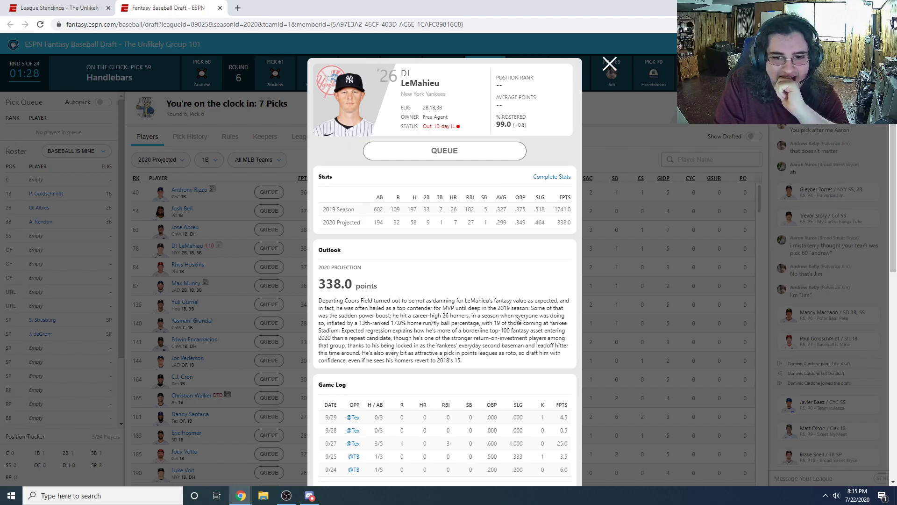
{"action": "left_click", "coordinate": [611, 65]}
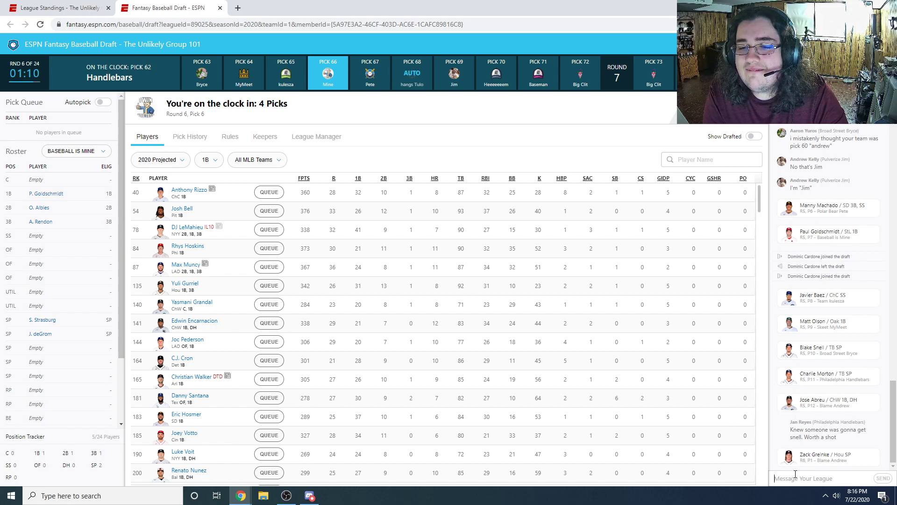
Send the message "snell is god" to the league chat
{"action": "type", "text": "snell "}
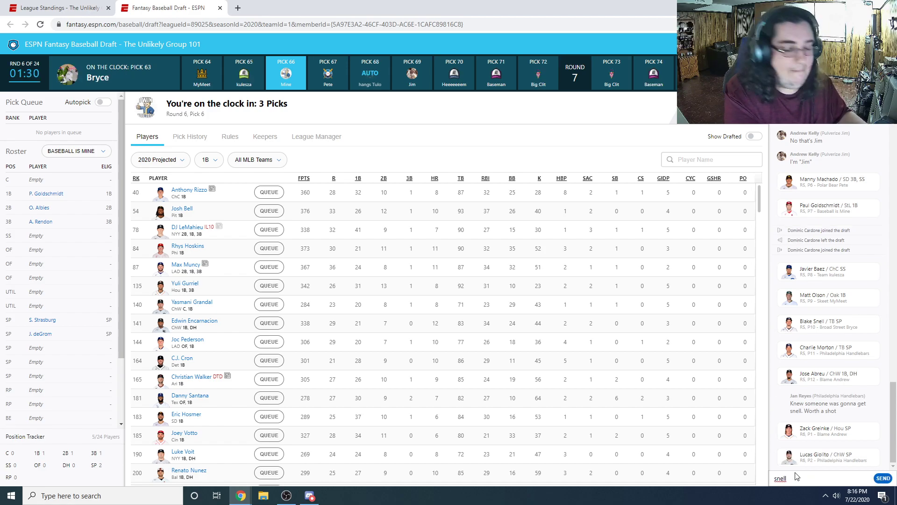
{"action": "type", "text": "is god"}
{"action": "key", "text": "Return"}
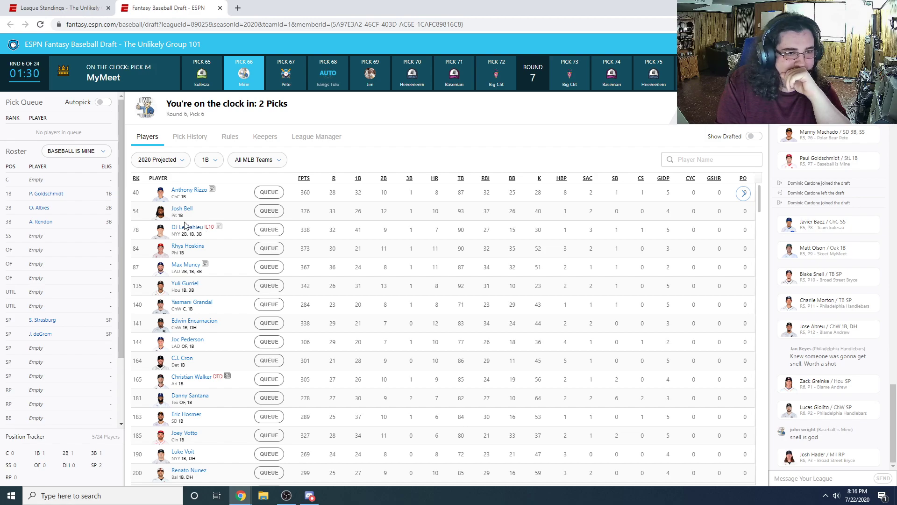
Review the available players at all positions, check the relief pitchers (RP), and return to all positions
{"action": "left_click", "coordinate": [209, 163]}
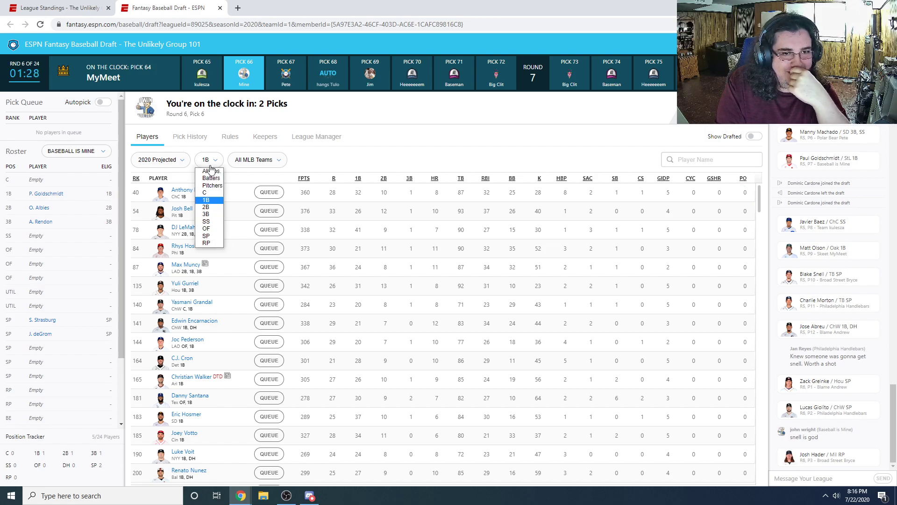
{"action": "left_click", "coordinate": [212, 172]}
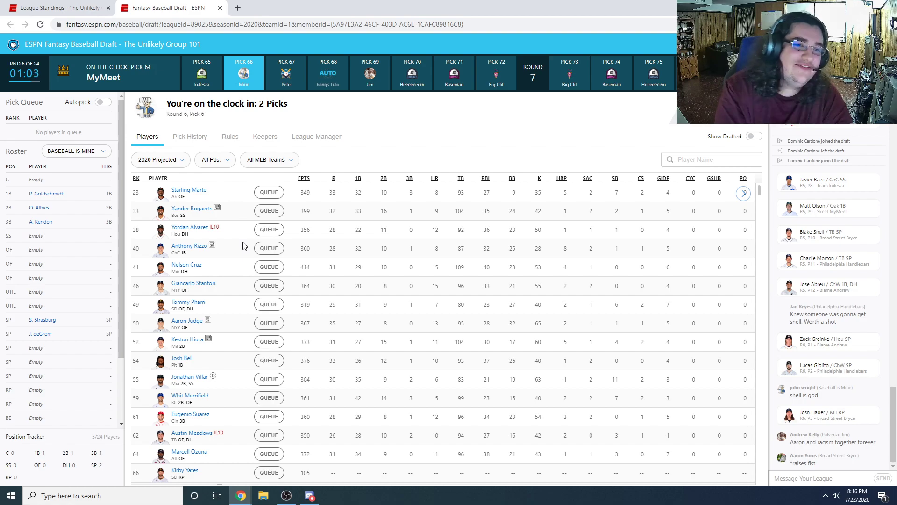
{"action": "left_click", "coordinate": [226, 166]}
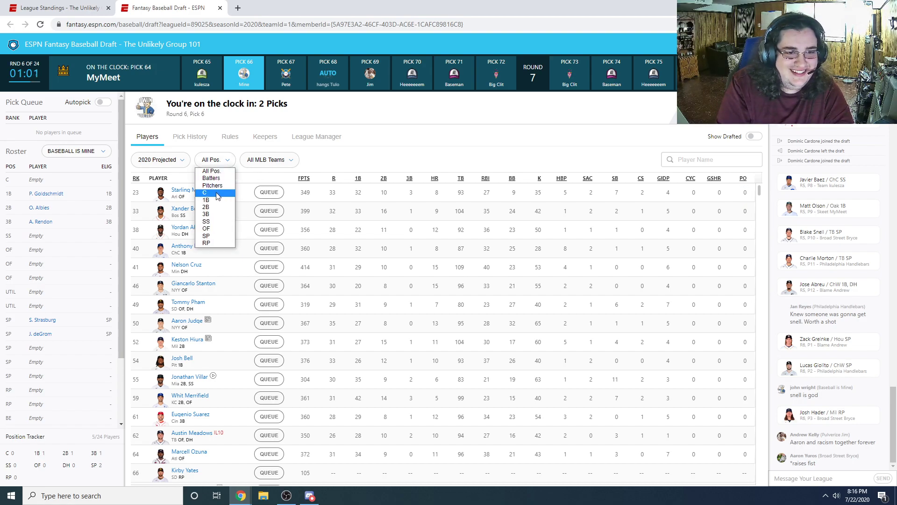
{"action": "left_click", "coordinate": [217, 242]}
{"action": "left_click", "coordinate": [213, 163]}
{"action": "left_click", "coordinate": [211, 175]}
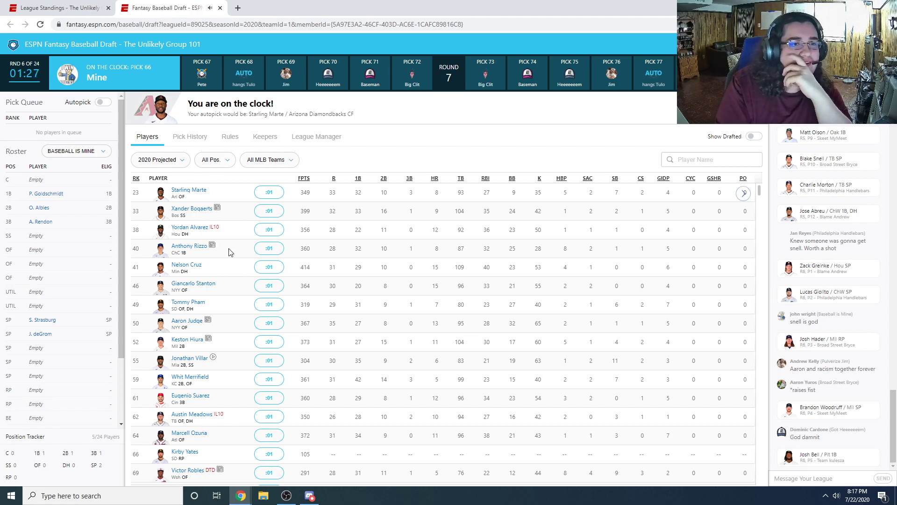
Filter the player list to pitchers, compare the available ones, and draft Trevor Bauer
{"action": "left_click", "coordinate": [226, 164]}
{"action": "left_click", "coordinate": [217, 186]}
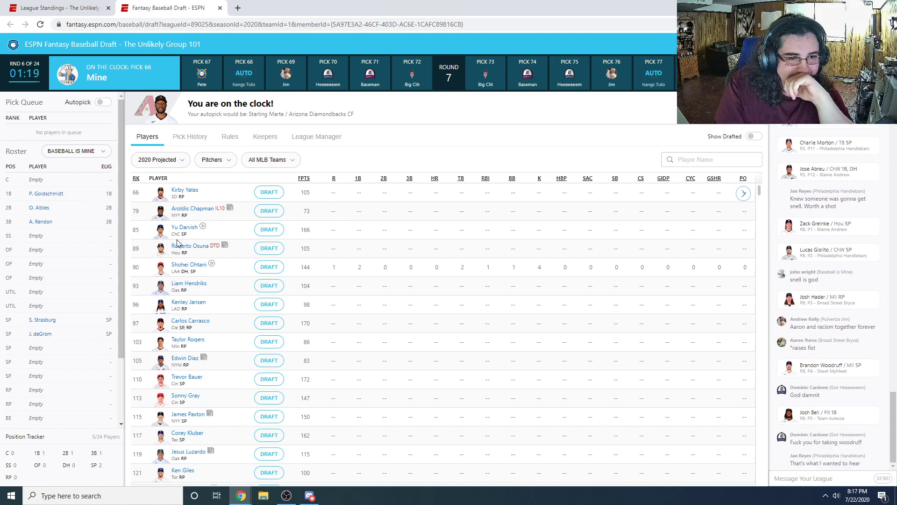
{"action": "scroll", "coordinate": [218, 322], "scroll_direction": "down", "scroll_amount": 2}
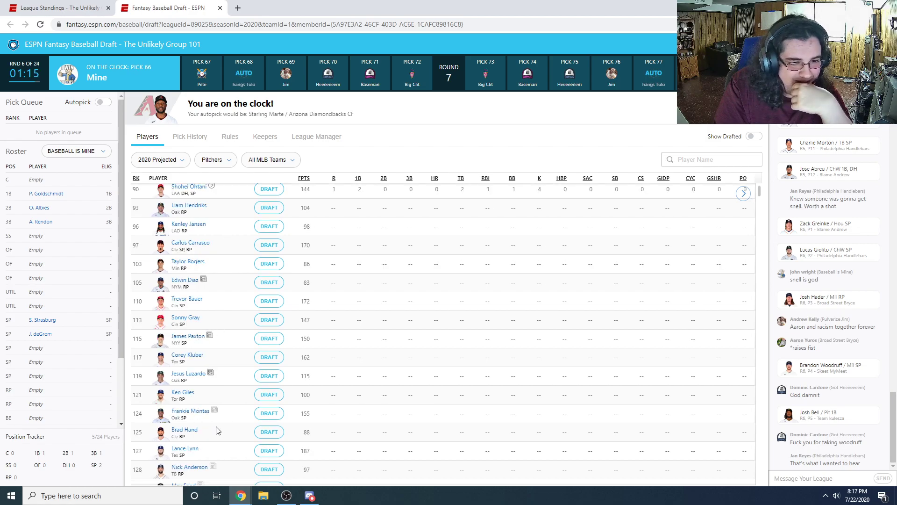
{"action": "scroll", "coordinate": [224, 421], "scroll_direction": "down", "scroll_amount": 4}
{"action": "scroll", "coordinate": [213, 425], "scroll_direction": "up", "scroll_amount": 6}
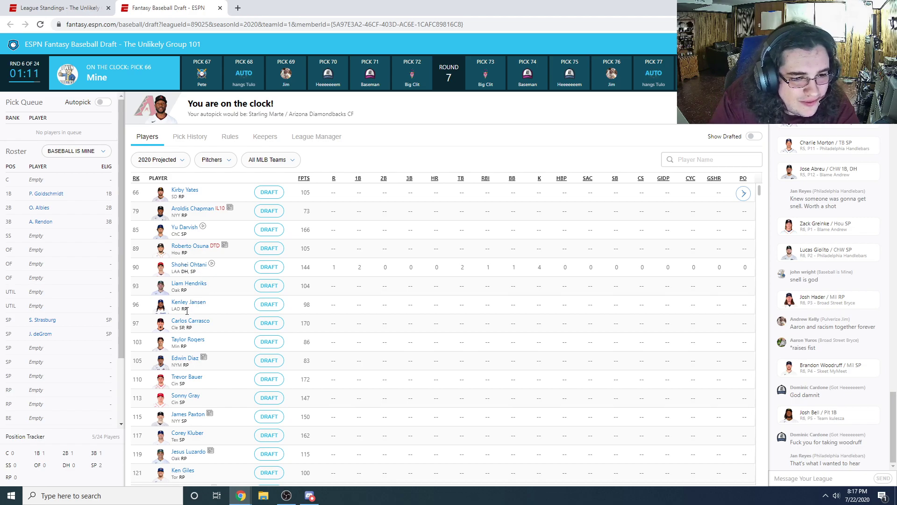
{"action": "scroll", "coordinate": [205, 343], "scroll_direction": "down", "scroll_amount": 2}
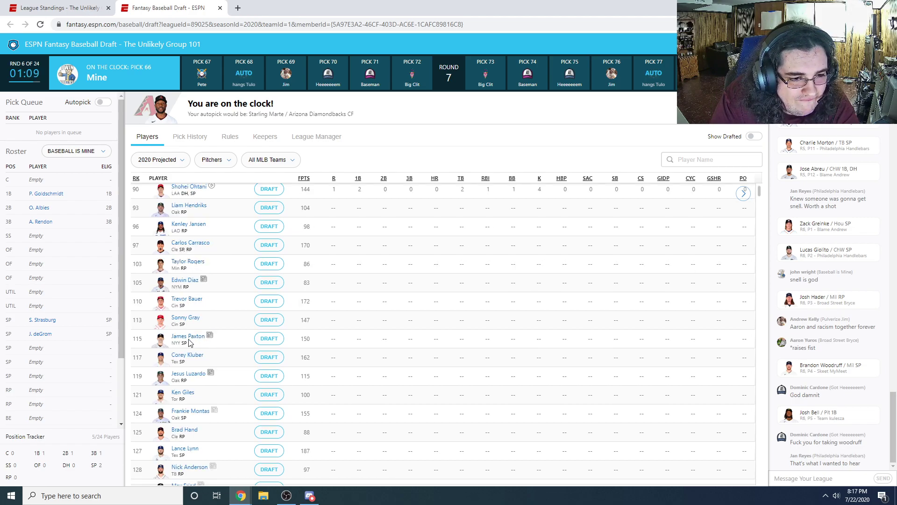
{"action": "scroll", "coordinate": [252, 318], "scroll_direction": "up", "scroll_amount": 2}
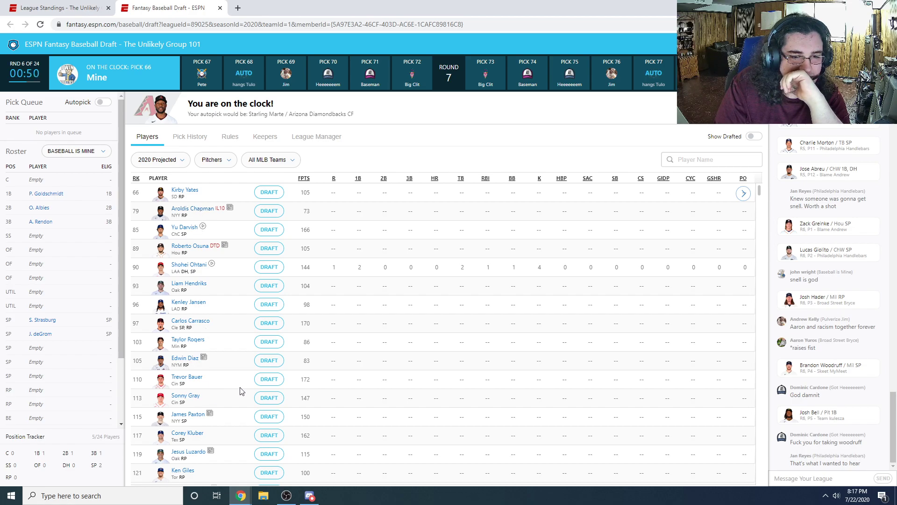
{"action": "left_click", "coordinate": [269, 380]}
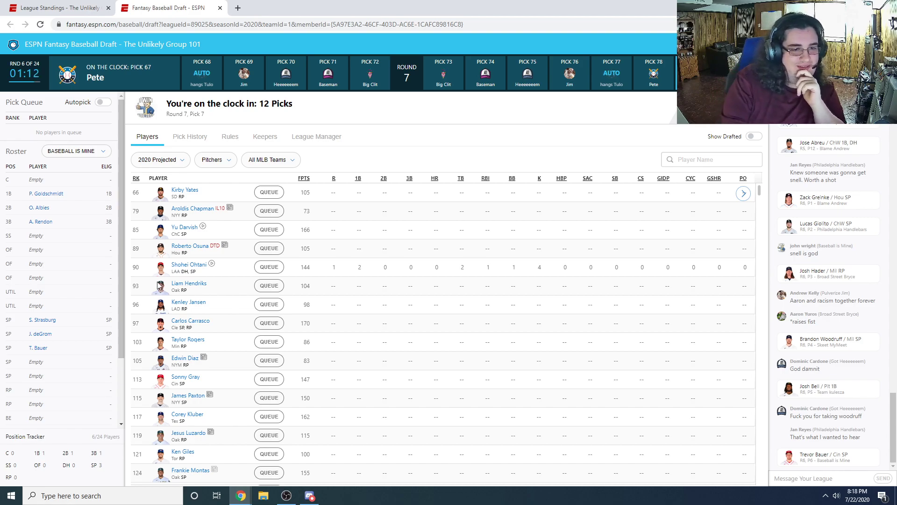
Filter the player list to batters
{"action": "left_click", "coordinate": [224, 162]}
{"action": "left_click", "coordinate": [224, 177]}
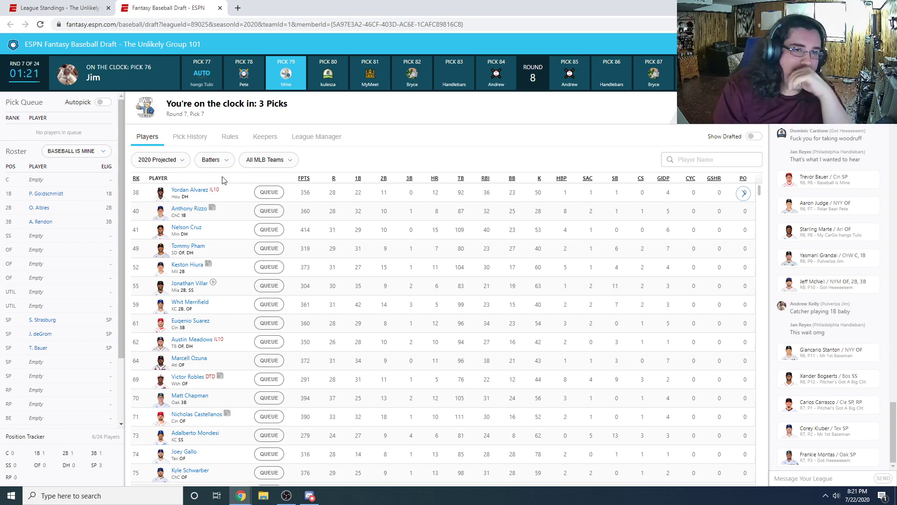
Examine the Got Heeeeeem roster including Chris Paddack's player card, and then the Mr 1st Baseman roster
{"action": "left_click", "coordinate": [103, 152]}
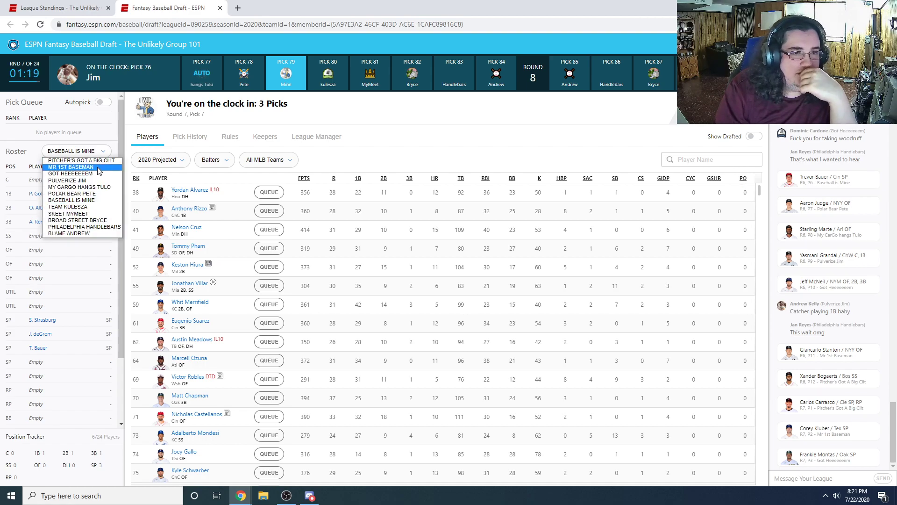
{"action": "left_click", "coordinate": [87, 174]}
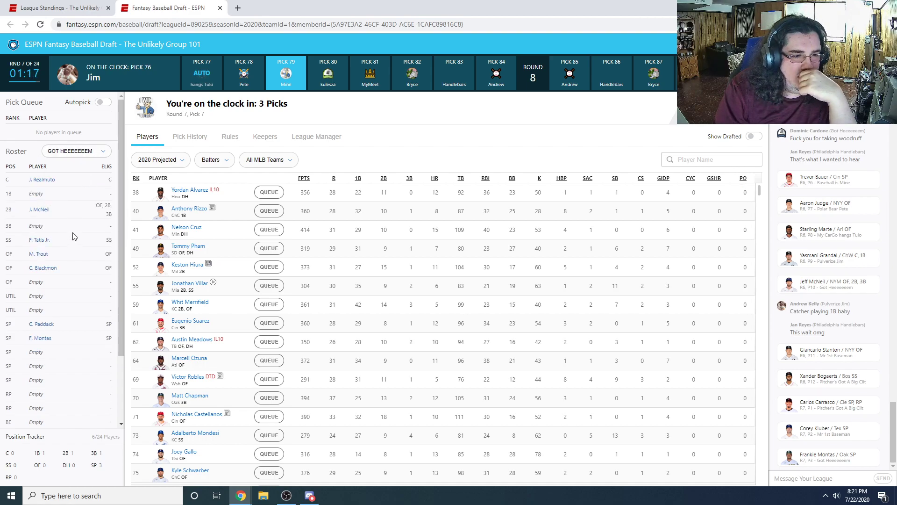
{"action": "left_click", "coordinate": [44, 326]}
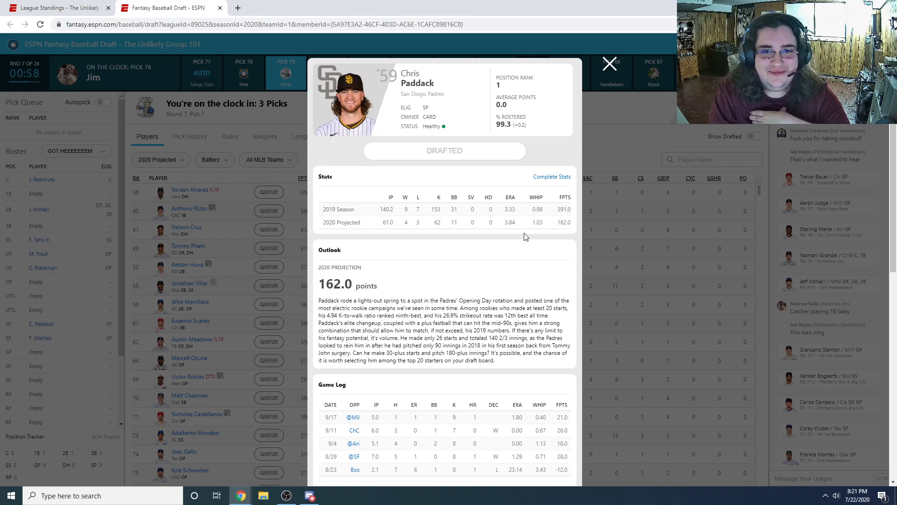
{"action": "left_click", "coordinate": [609, 65]}
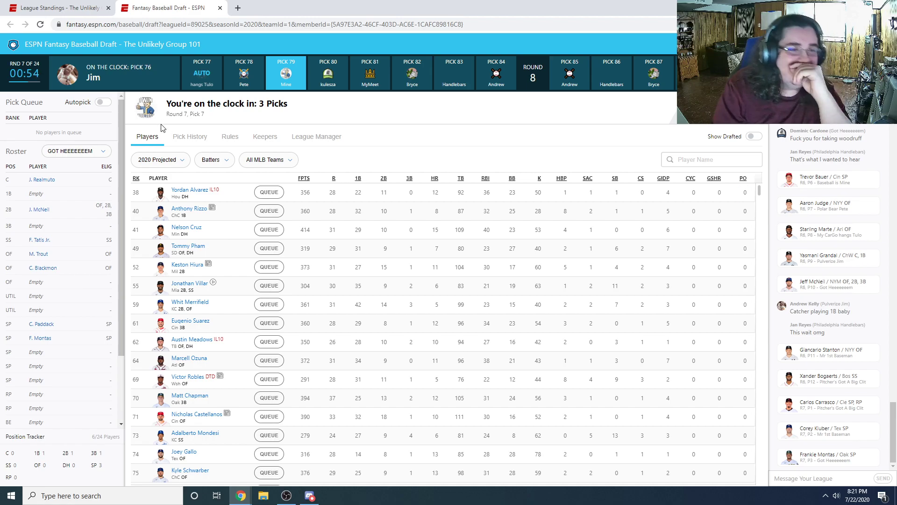
{"action": "left_click", "coordinate": [84, 155]}
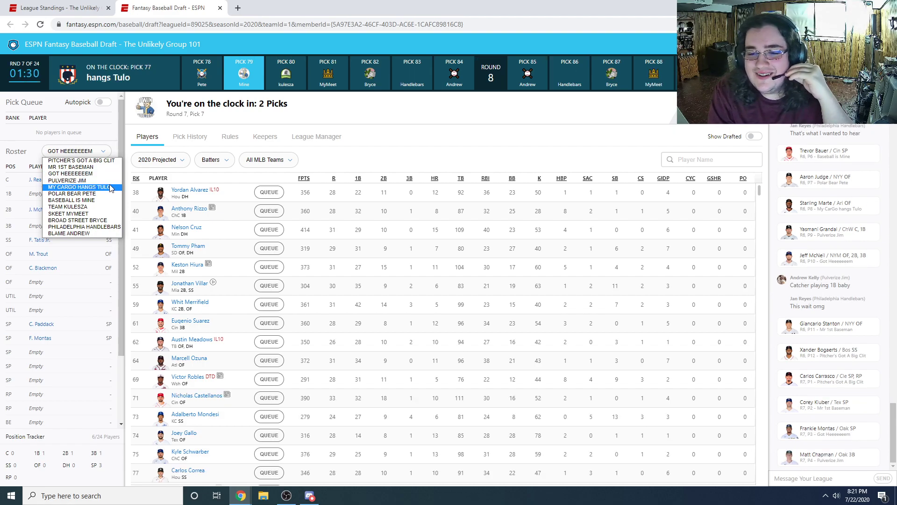
{"action": "left_click", "coordinate": [82, 167]}
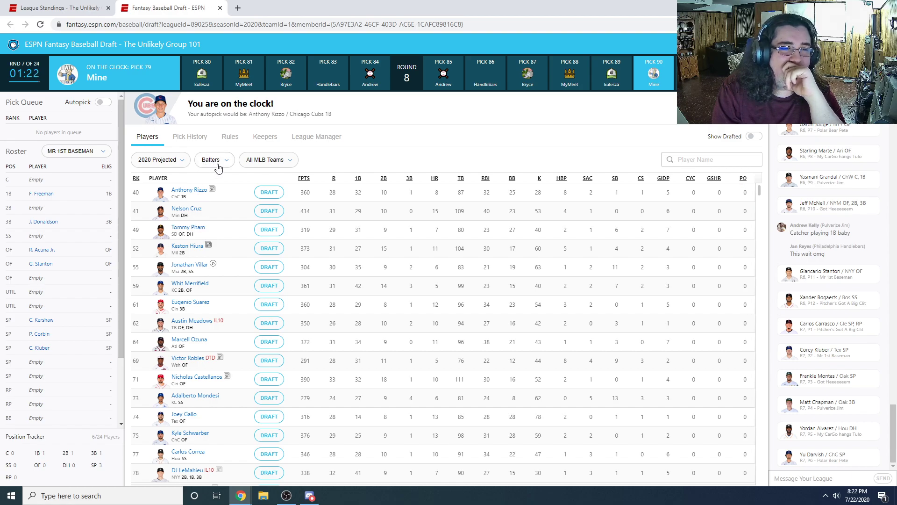
Draft Anthony Rizzo and switch the displayed roster back to Baseball Is Mine
{"action": "left_click", "coordinate": [59, 152]}
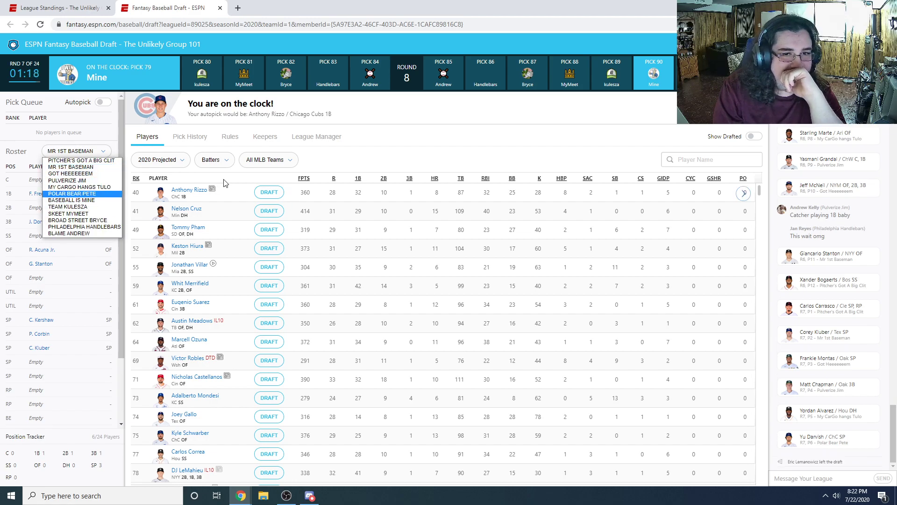
{"action": "left_click", "coordinate": [411, 146]}
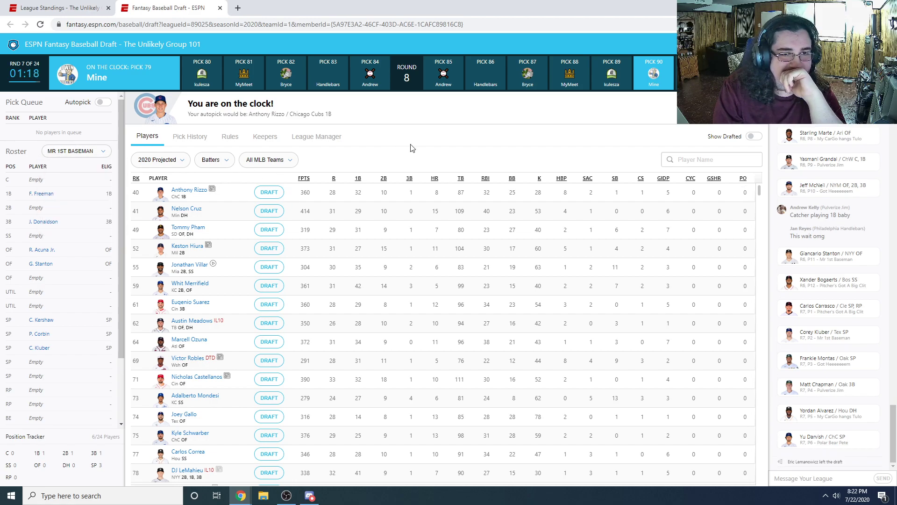
{"action": "left_click", "coordinate": [266, 193]}
{"action": "left_click", "coordinate": [220, 162]}
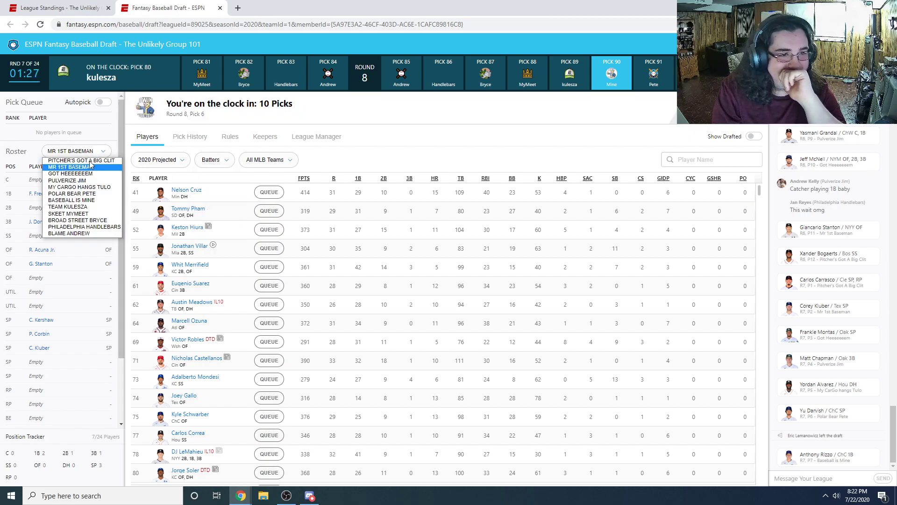
{"action": "left_click", "coordinate": [89, 200]}
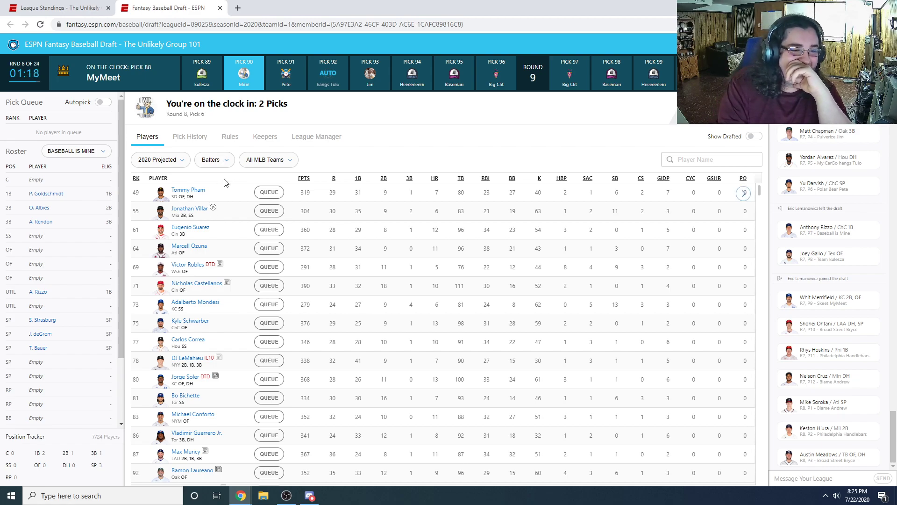
Switch the player list from batters to pitchers and review the pitchers still available
{"action": "left_click", "coordinate": [214, 168]}
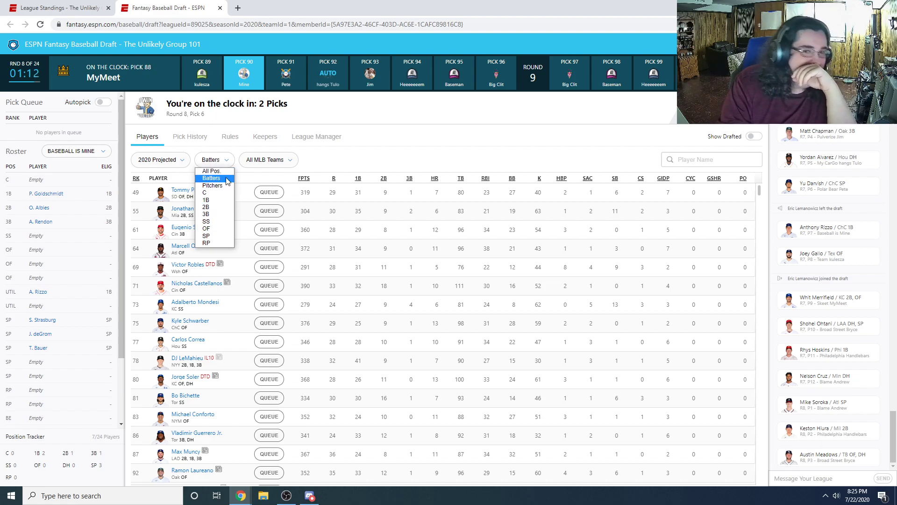
{"action": "left_click", "coordinate": [227, 166]}
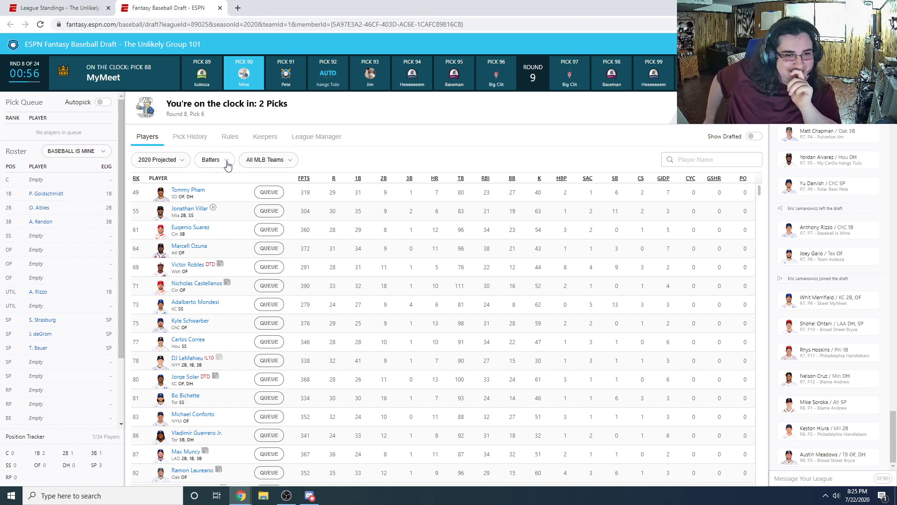
{"action": "left_click", "coordinate": [227, 161]}
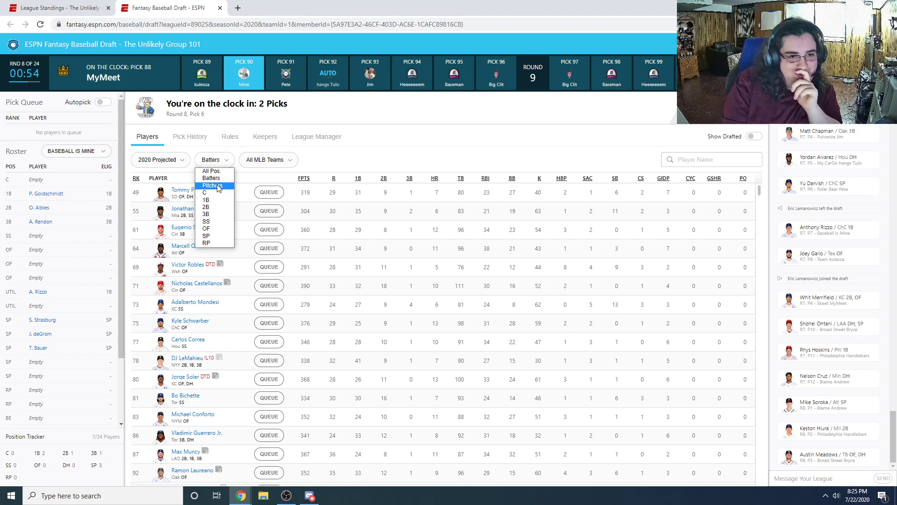
{"action": "left_click", "coordinate": [216, 190]}
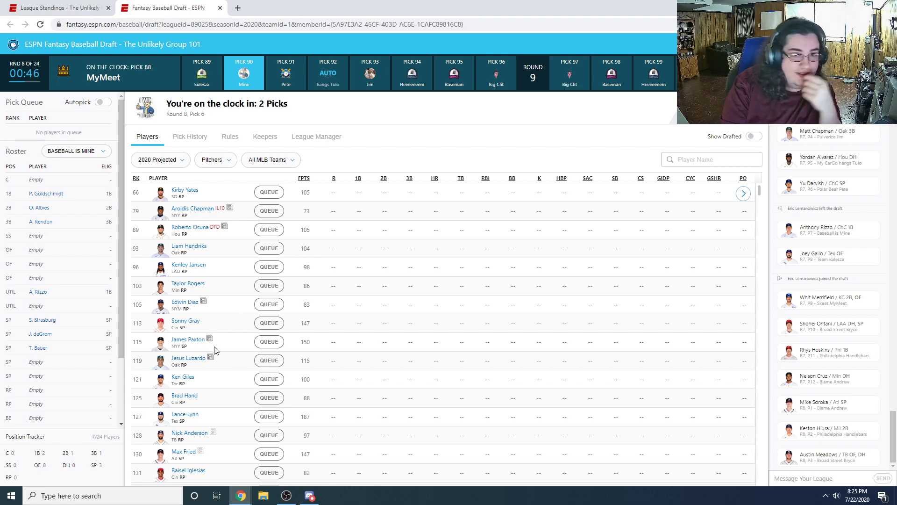
{"action": "scroll", "coordinate": [215, 350], "scroll_direction": "down", "scroll_amount": 2}
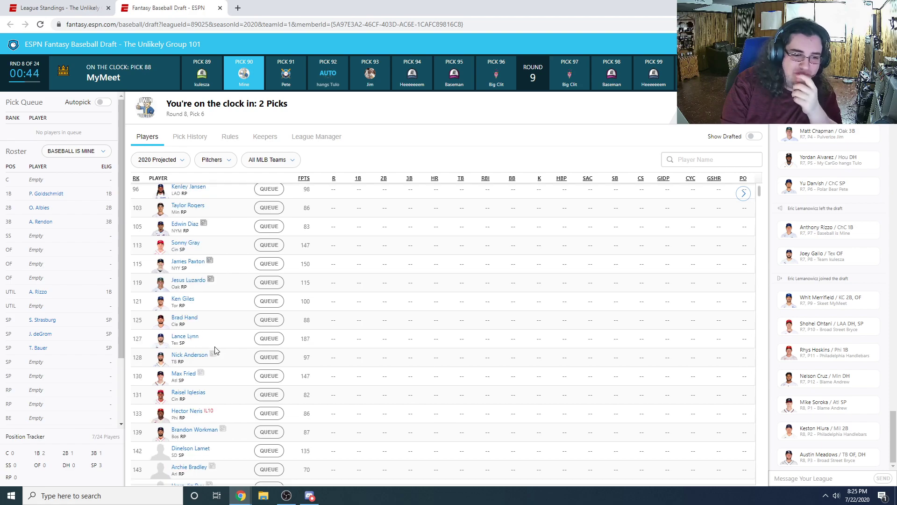
{"action": "scroll", "coordinate": [223, 379], "scroll_direction": "down", "scroll_amount": 2}
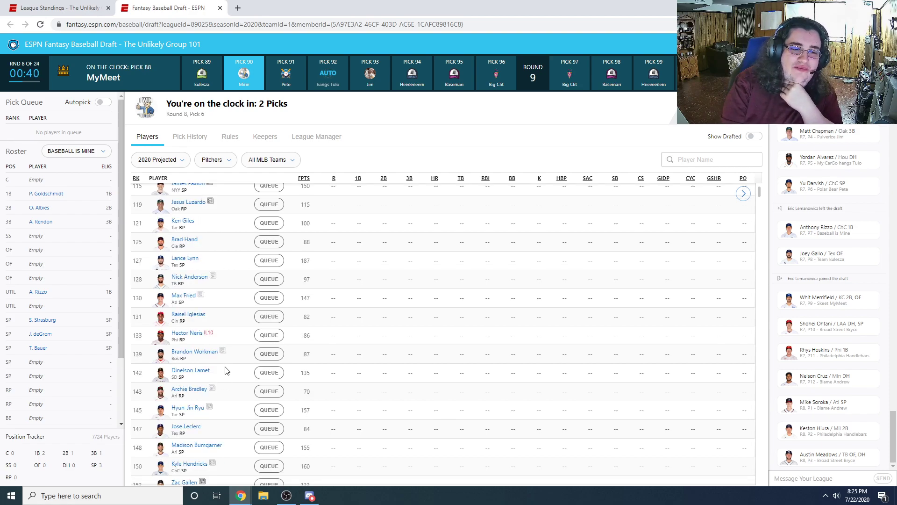
{"action": "scroll", "coordinate": [217, 386], "scroll_direction": "up", "scroll_amount": 3}
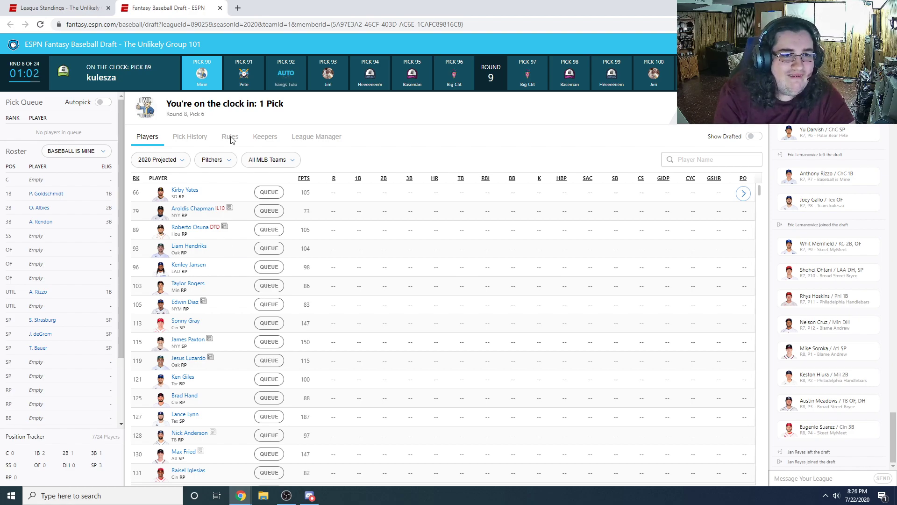
Filter the player list to batters and draft outfielder Kyle Schwarber
{"action": "left_click", "coordinate": [229, 159]}
{"action": "left_click", "coordinate": [219, 179]}
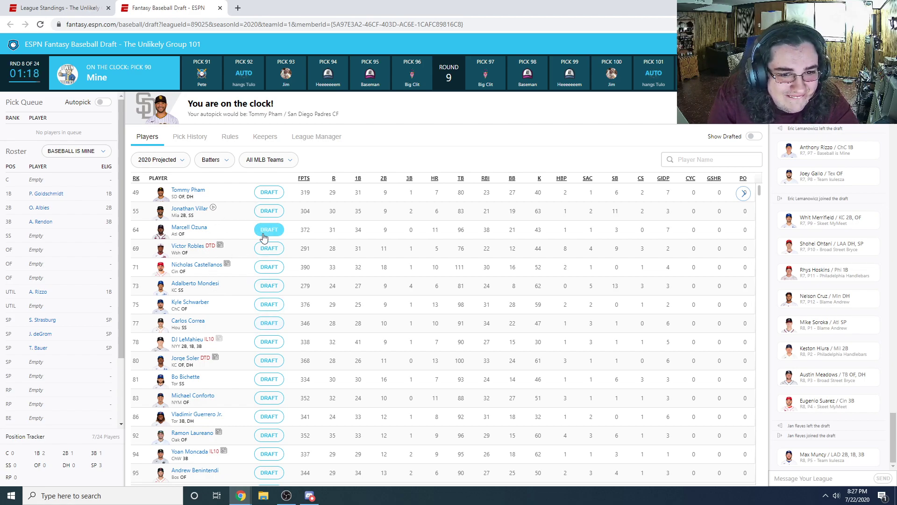
{"action": "left_click", "coordinate": [277, 328]}
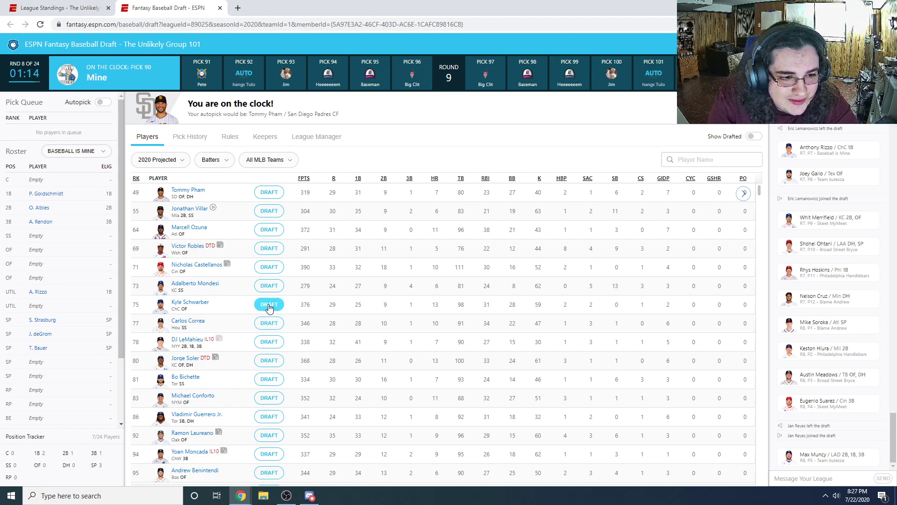
{"action": "left_click", "coordinate": [269, 306]}
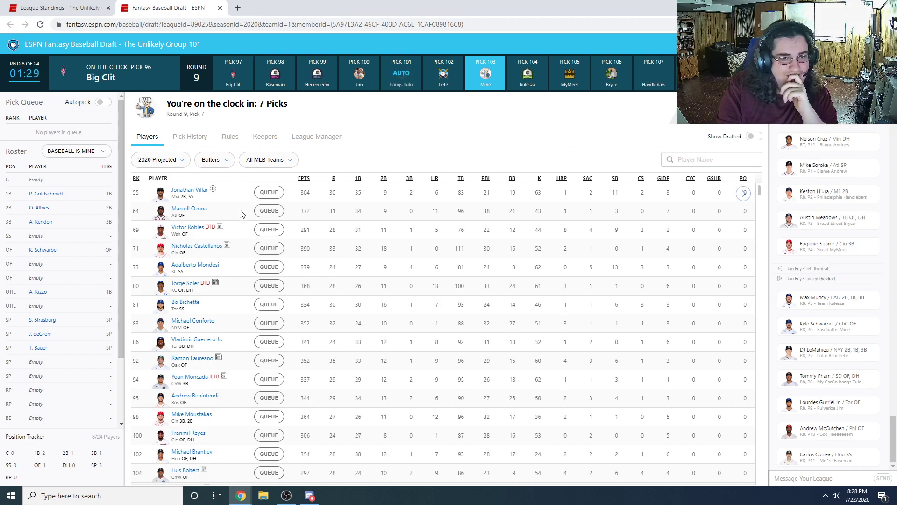
Show the pitchers in the player list and compare their projected fantasy points for the round 9 pick
{"action": "left_click", "coordinate": [214, 160]}
{"action": "left_click", "coordinate": [221, 186]}
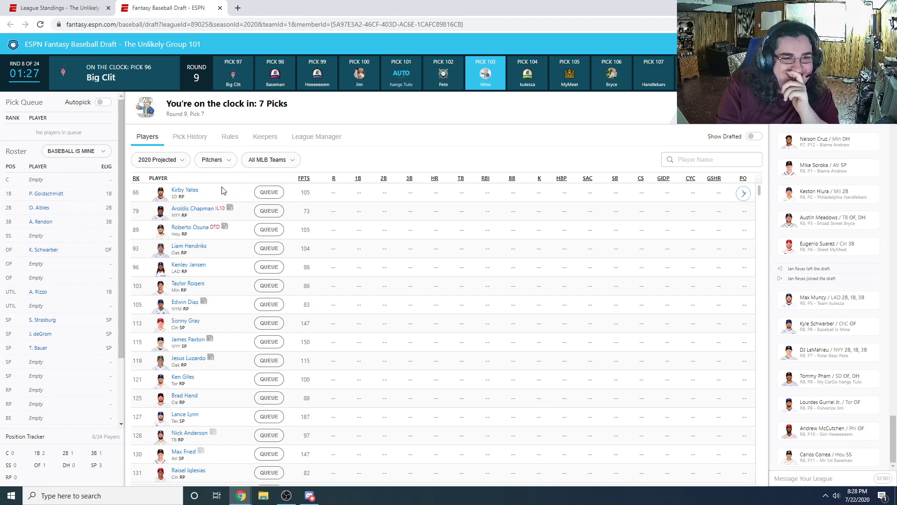
{"action": "scroll", "coordinate": [232, 291], "scroll_direction": "down", "scroll_amount": 3}
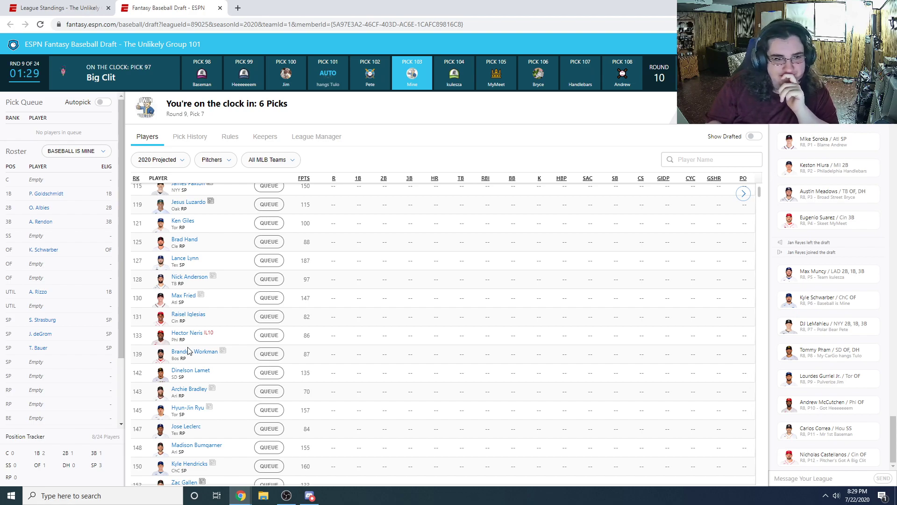
{"action": "scroll", "coordinate": [241, 320], "scroll_direction": "up", "scroll_amount": 3}
{"action": "scroll", "coordinate": [242, 320], "scroll_direction": "down", "scroll_amount": 3}
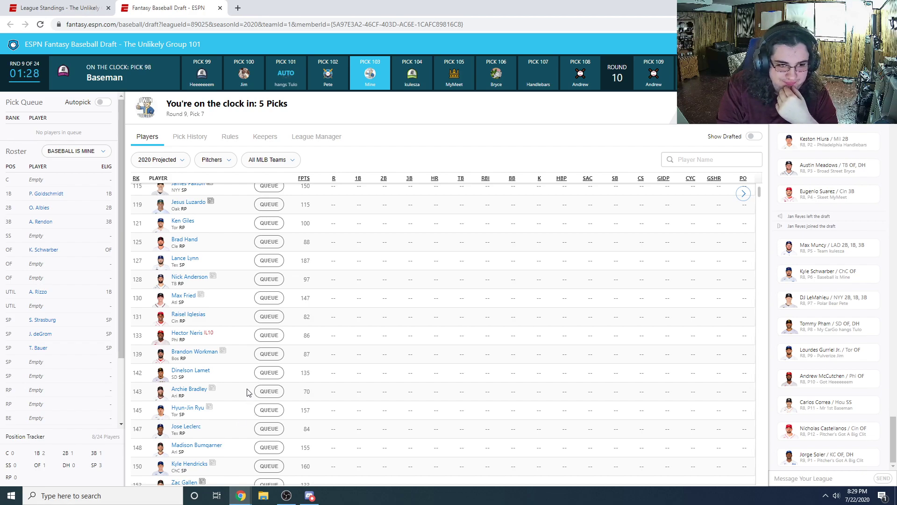
{"action": "scroll", "coordinate": [247, 392], "scroll_direction": "up", "scroll_amount": 3}
Narrow the player list to starting pitchers (SP) and review the available ones
{"action": "left_click", "coordinate": [226, 164]}
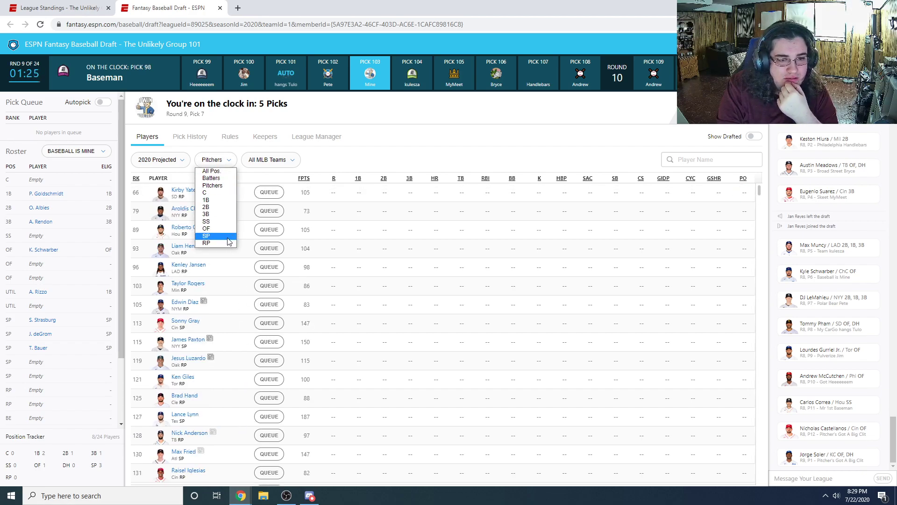
{"action": "left_click", "coordinate": [228, 238]}
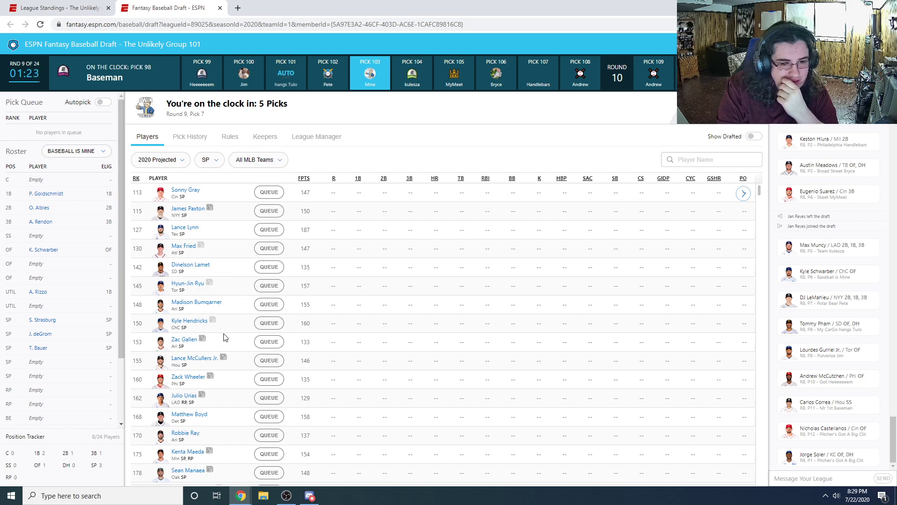
{"action": "scroll", "coordinate": [217, 376], "scroll_direction": "down", "scroll_amount": 2}
{"action": "scroll", "coordinate": [216, 398], "scroll_direction": "down", "scroll_amount": 3}
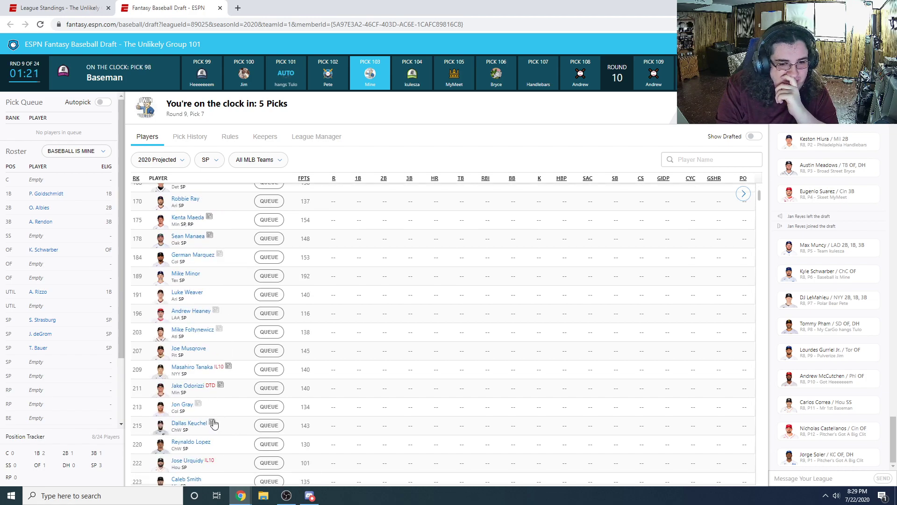
{"action": "scroll", "coordinate": [206, 416], "scroll_direction": "up", "scroll_amount": 3}
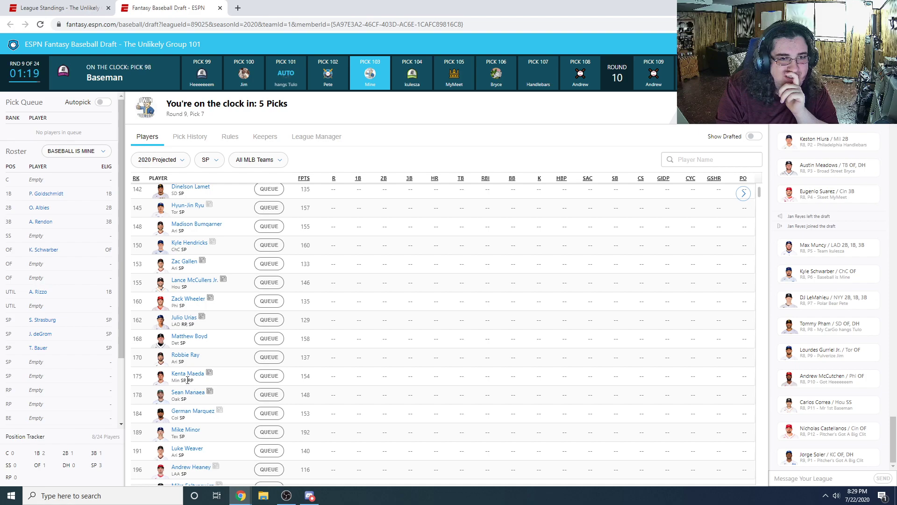
{"action": "scroll", "coordinate": [178, 386], "scroll_direction": "up", "scroll_amount": 3}
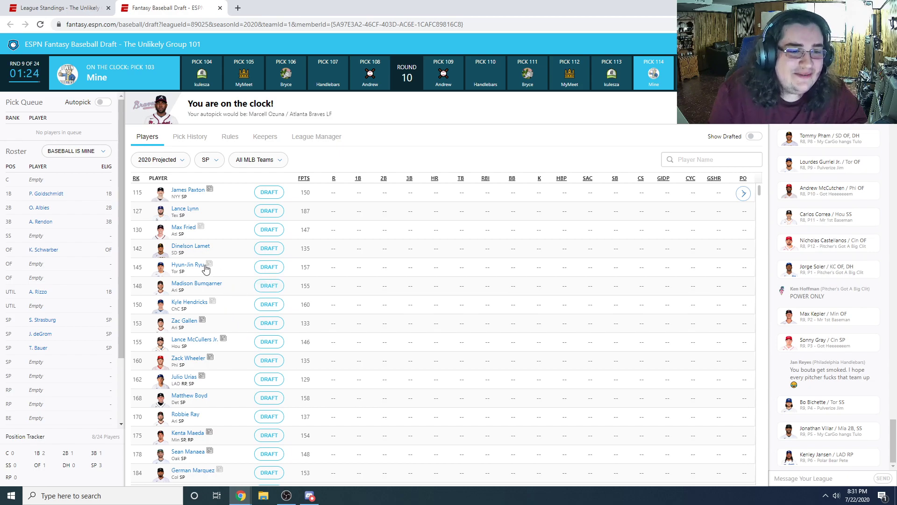
Draft starting pitcher Hyun-Jin Ryu in round 9 and check which roster slots are still empty
{"action": "left_click", "coordinate": [266, 267]}
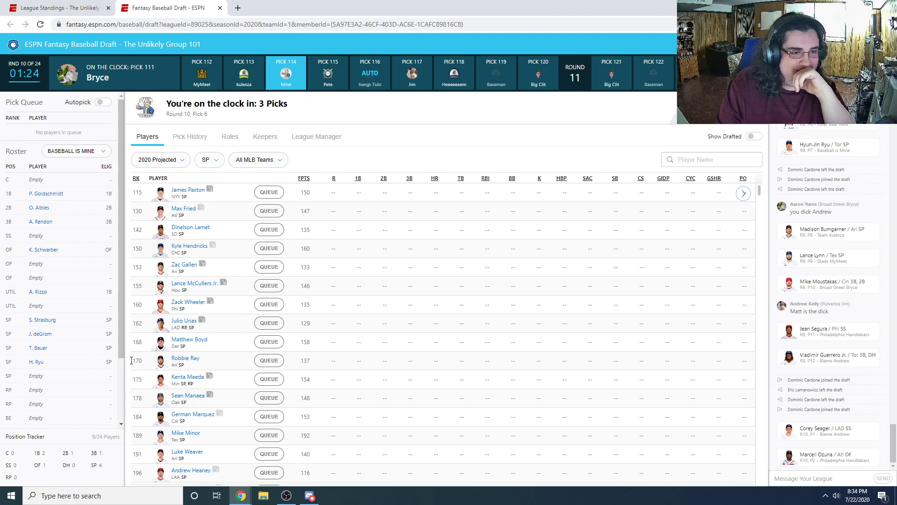
{"action": "scroll", "coordinate": [40, 351], "scroll_direction": "down", "scroll_amount": 2}
{"action": "scroll", "coordinate": [42, 348], "scroll_direction": "up", "scroll_amount": 2}
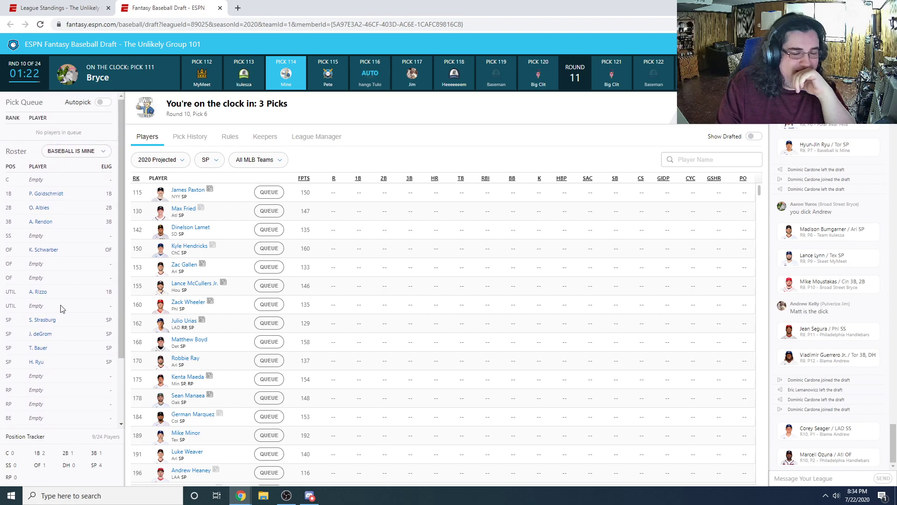
{"action": "scroll", "coordinate": [84, 295], "scroll_direction": "down", "scroll_amount": 2}
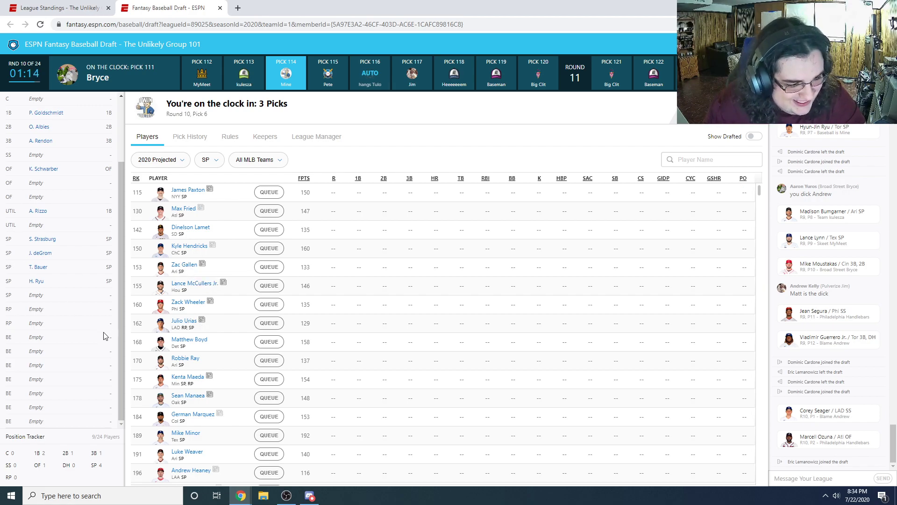
{"action": "scroll", "coordinate": [105, 324], "scroll_direction": "up", "scroll_amount": 2}
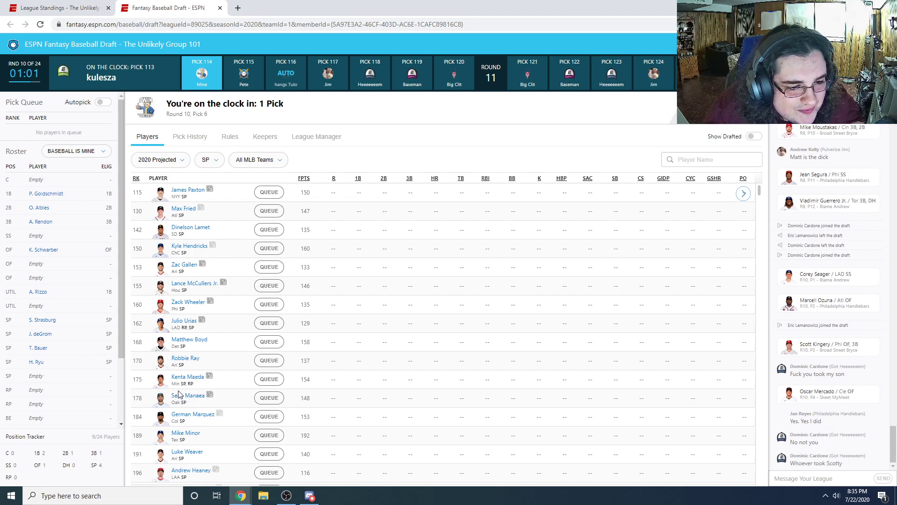
Switch the player list from starting pitchers to batters and narrow it to shortstops (SS)
{"action": "left_click", "coordinate": [208, 161]}
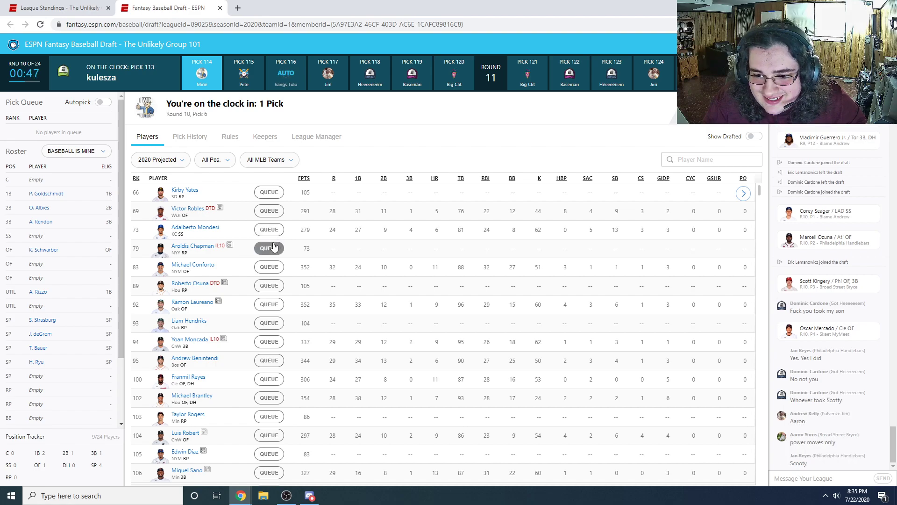
{"action": "left_click", "coordinate": [218, 161]}
{"action": "left_click", "coordinate": [217, 181]}
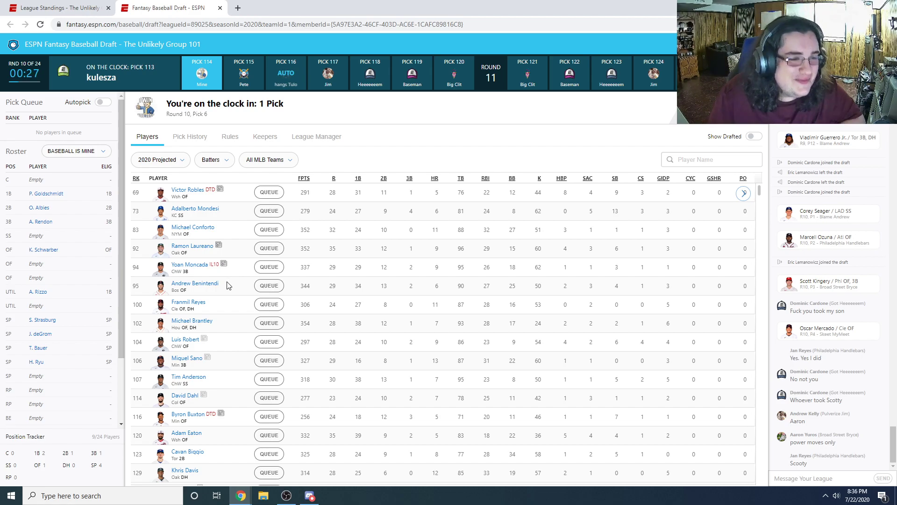
{"action": "left_click", "coordinate": [228, 159]}
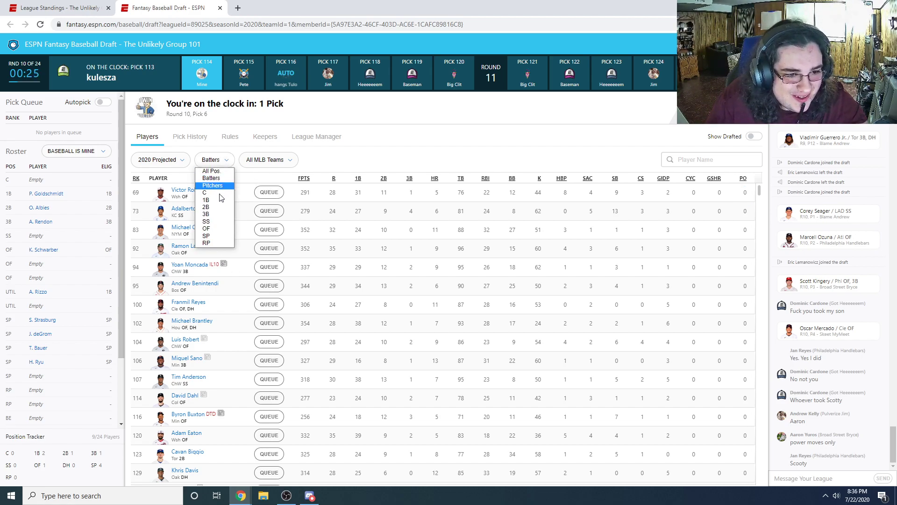
{"action": "left_click", "coordinate": [216, 221]}
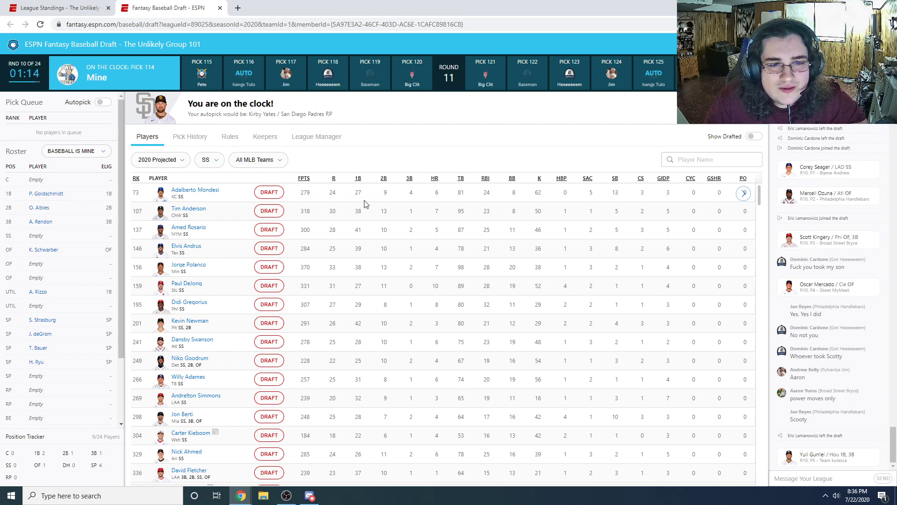
Compare the player cards of shortstops Adalberto Mondesi and Jorge Polanco, and draft Polanco
{"action": "left_click", "coordinate": [202, 191]}
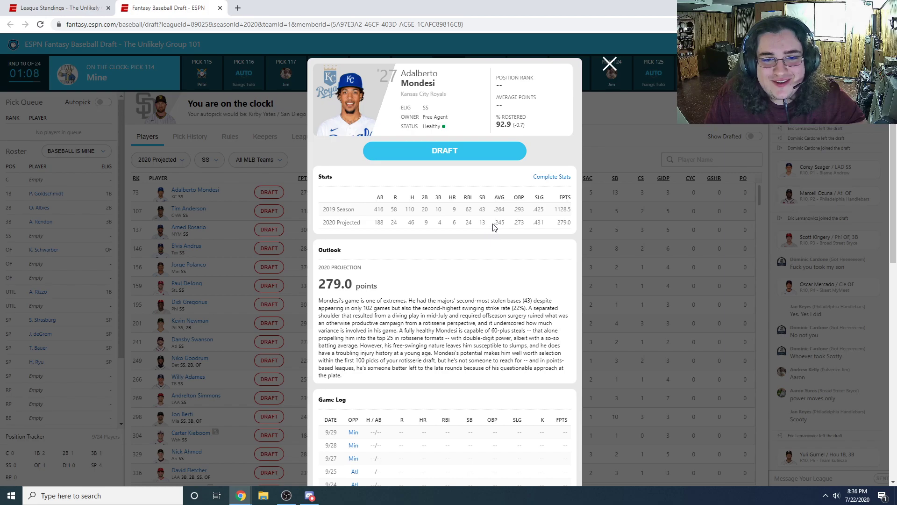
{"action": "left_click", "coordinate": [614, 70]}
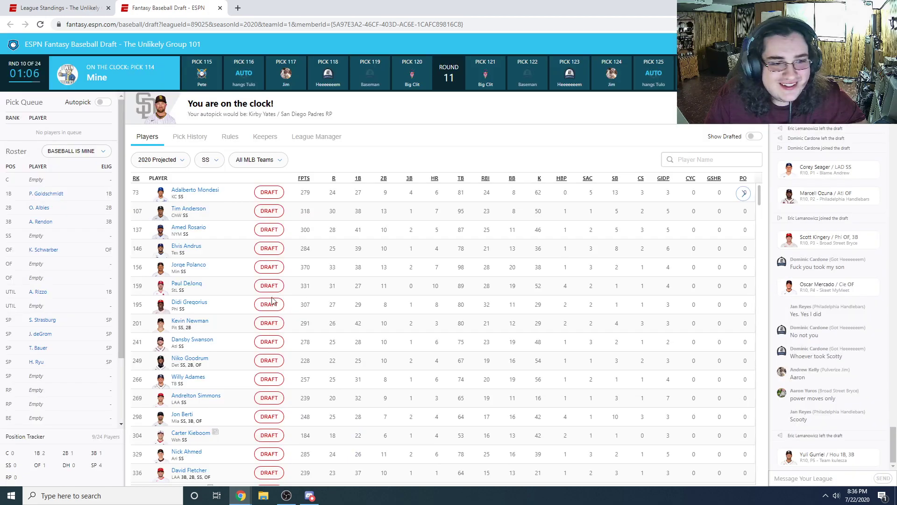
{"action": "left_click", "coordinate": [192, 266]}
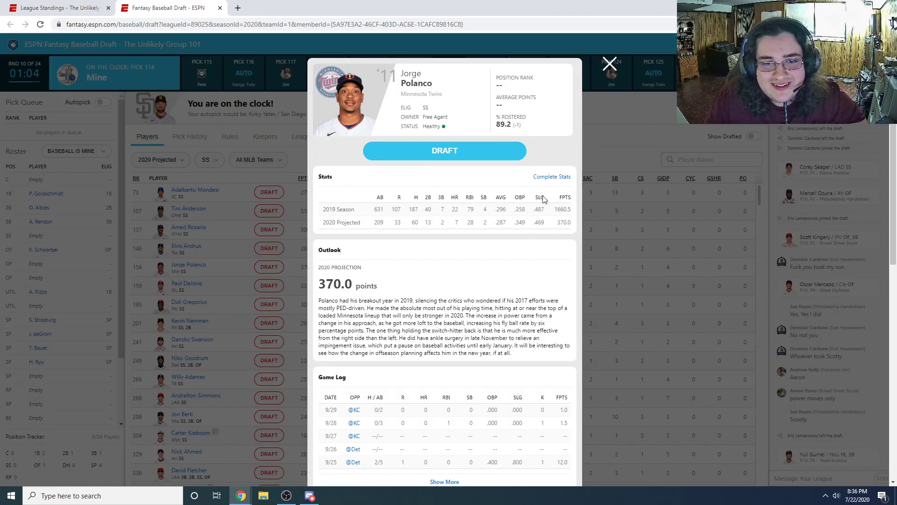
{"action": "left_click", "coordinate": [610, 65]}
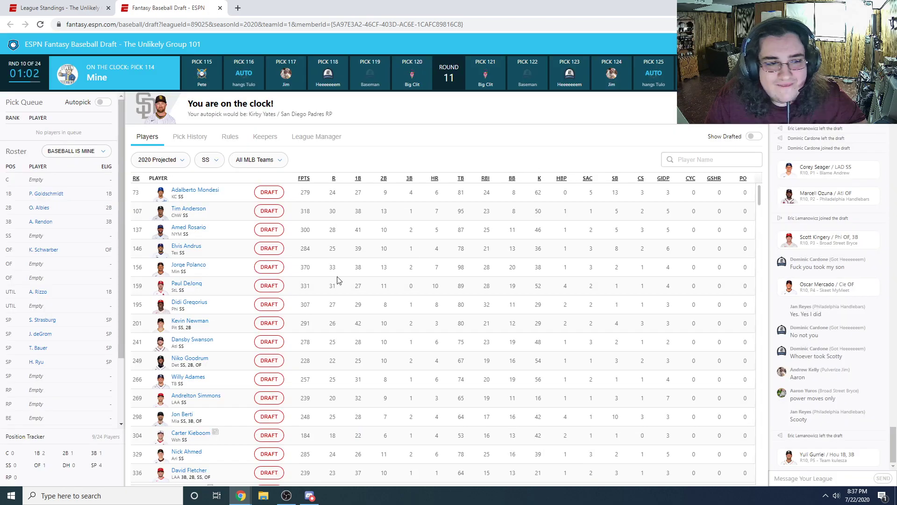
{"action": "left_click", "coordinate": [268, 268]}
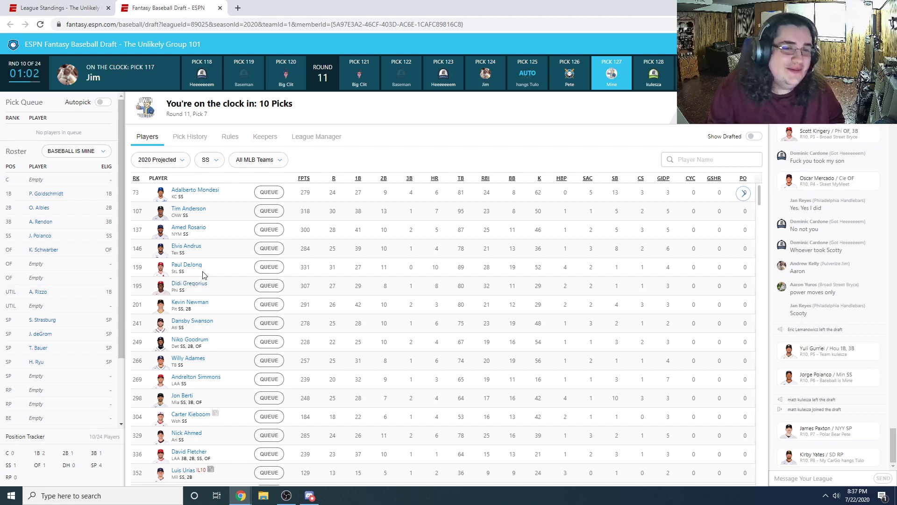
Review the available relief pitchers (RP), starting pitchers (SP) and all pitchers combined for the round 11 pick
{"action": "left_click", "coordinate": [215, 165]}
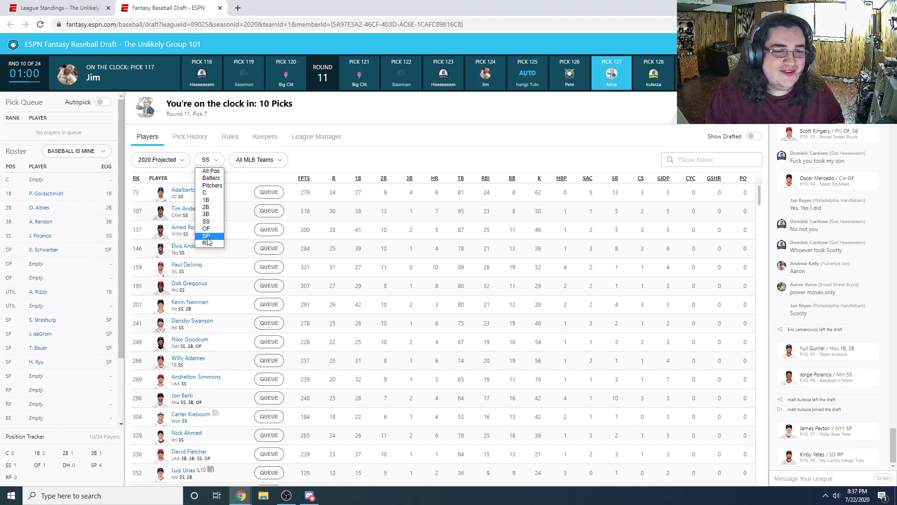
{"action": "left_click", "coordinate": [210, 244]}
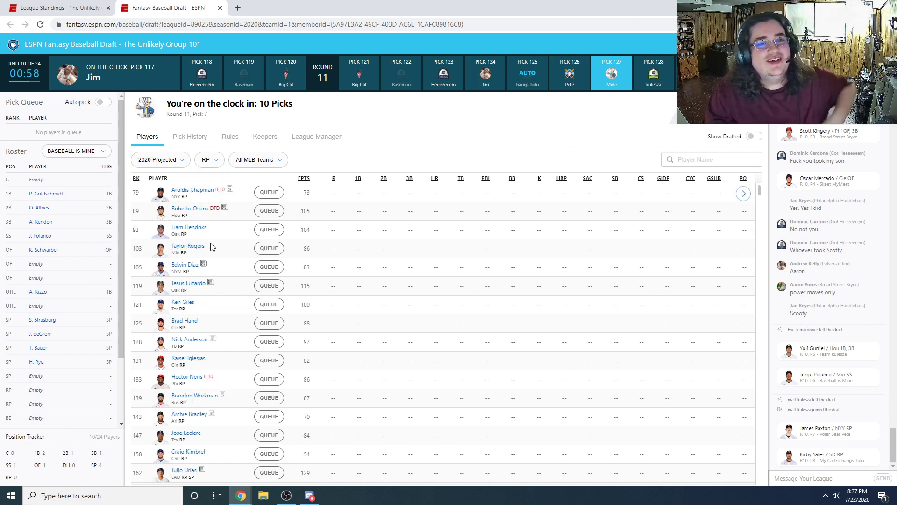
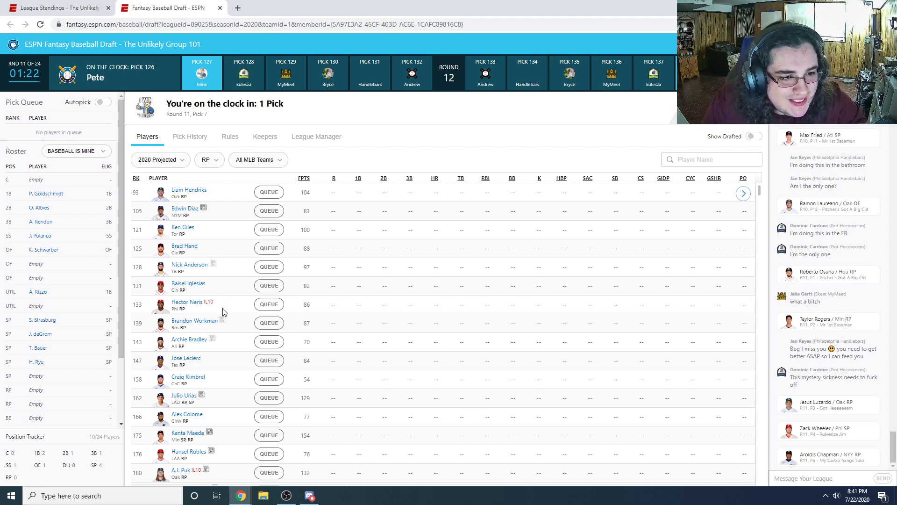
{"action": "left_click", "coordinate": [208, 160]}
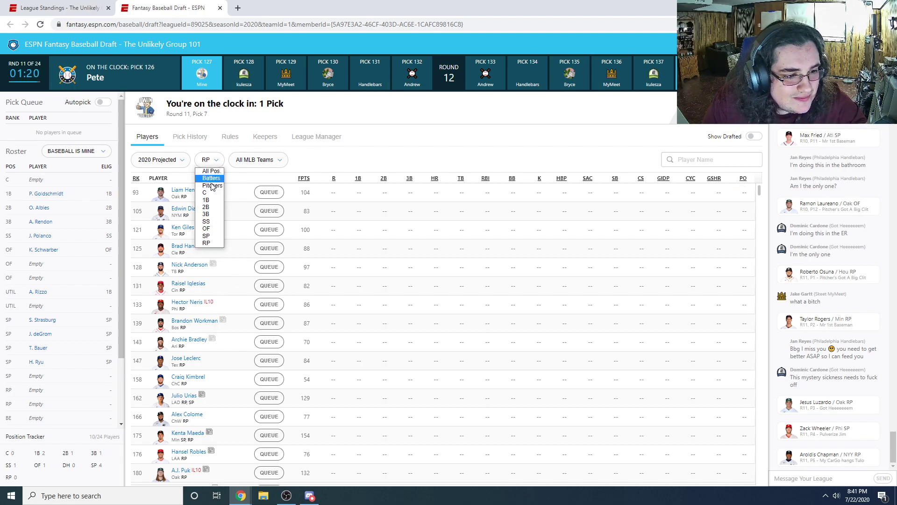
{"action": "left_click", "coordinate": [210, 236]}
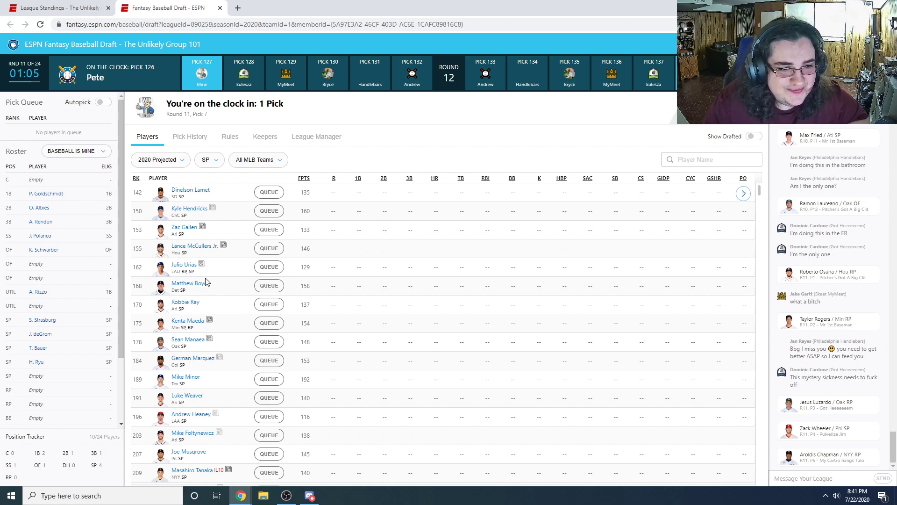
{"action": "left_click", "coordinate": [210, 159]}
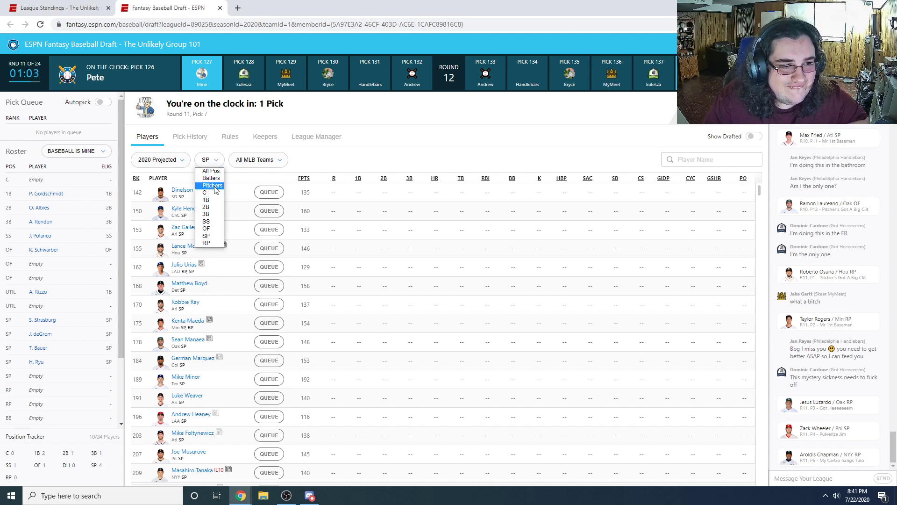
{"action": "left_click", "coordinate": [205, 179]}
{"action": "left_click", "coordinate": [211, 163]}
{"action": "left_click", "coordinate": [211, 164]}
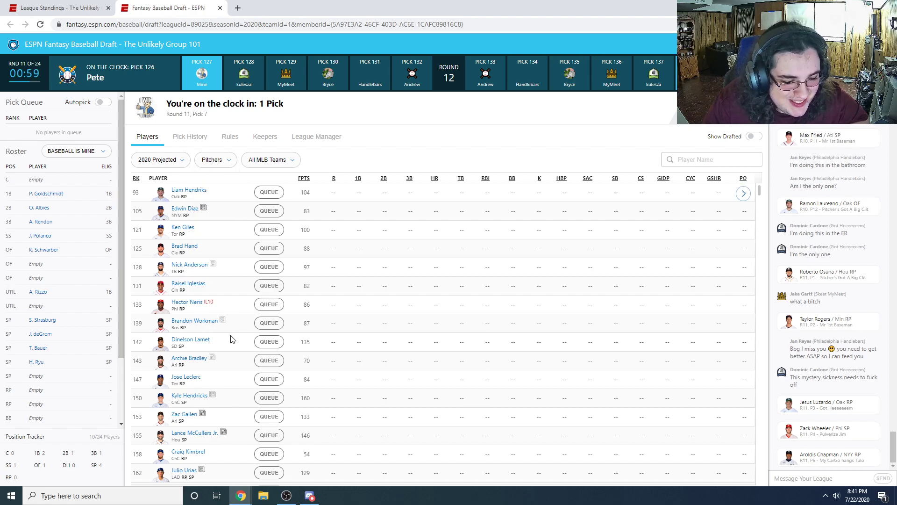
{"action": "left_click", "coordinate": [270, 379]}
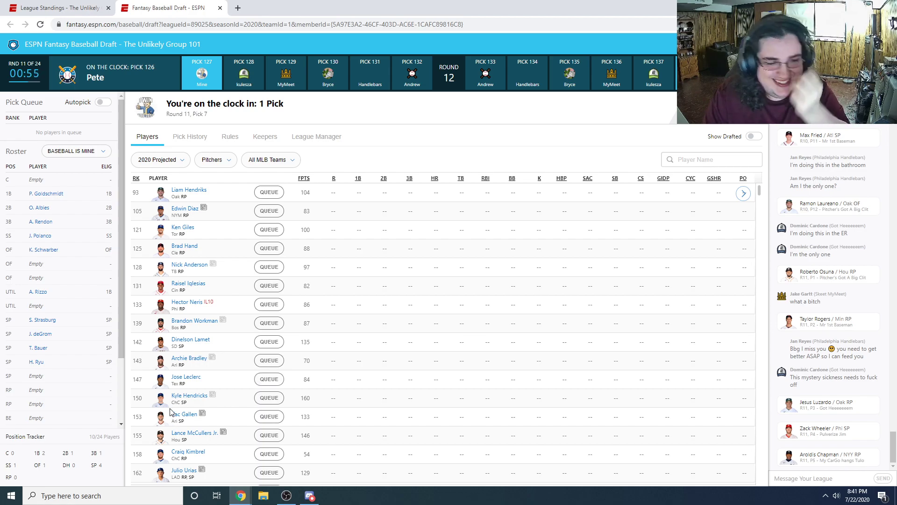
Switch the player list to batters, narrow it to outfielders (OF) and draft Andrew Benintendi
{"action": "left_click", "coordinate": [211, 161]}
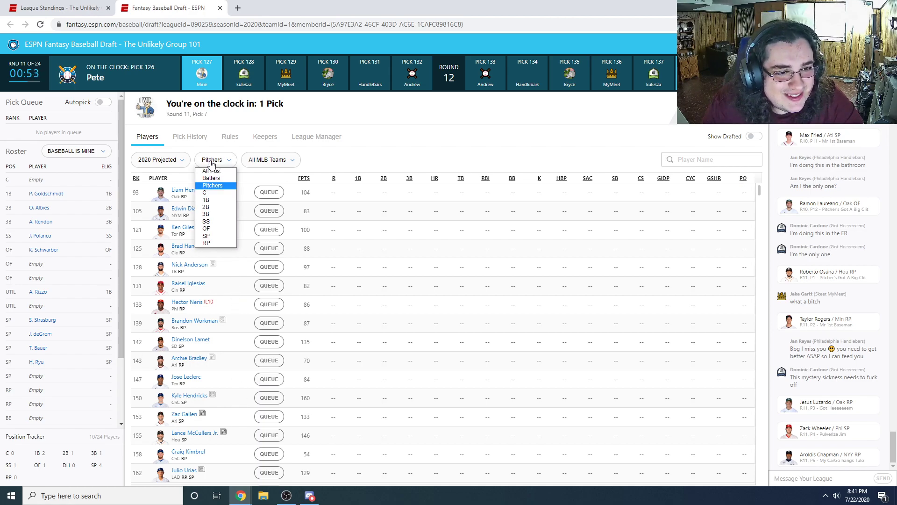
{"action": "left_click", "coordinate": [214, 180]}
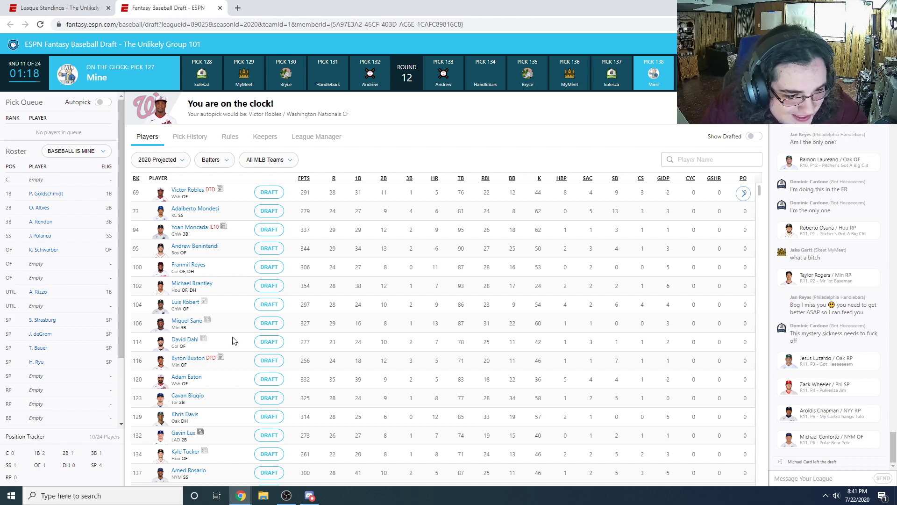
{"action": "left_click", "coordinate": [225, 162]}
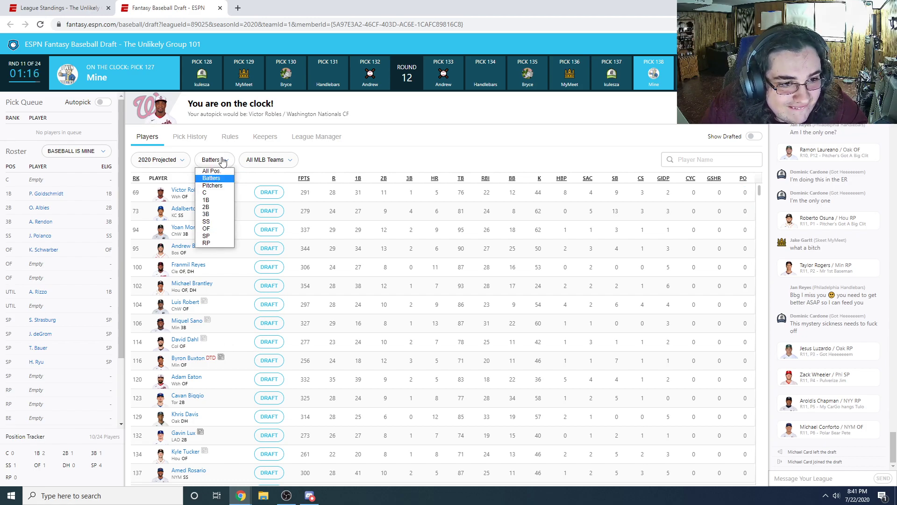
{"action": "left_click", "coordinate": [215, 229]}
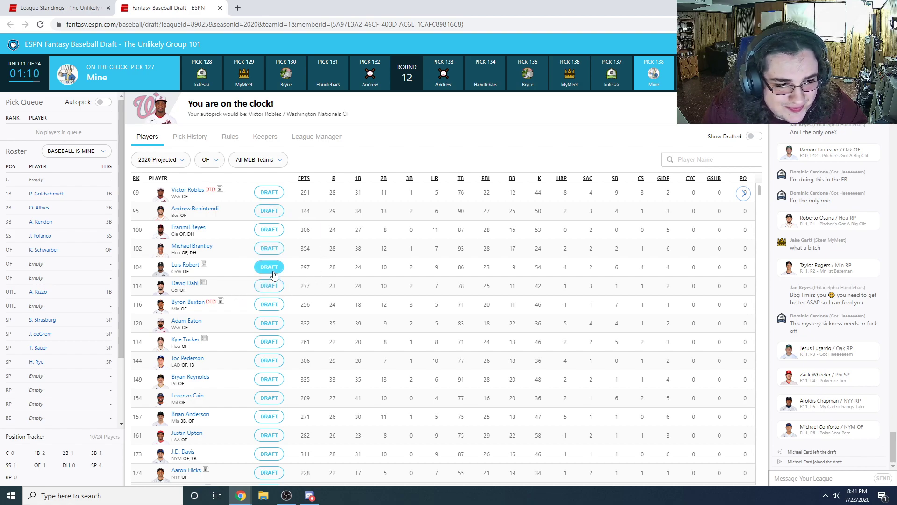
{"action": "left_click", "coordinate": [266, 213]}
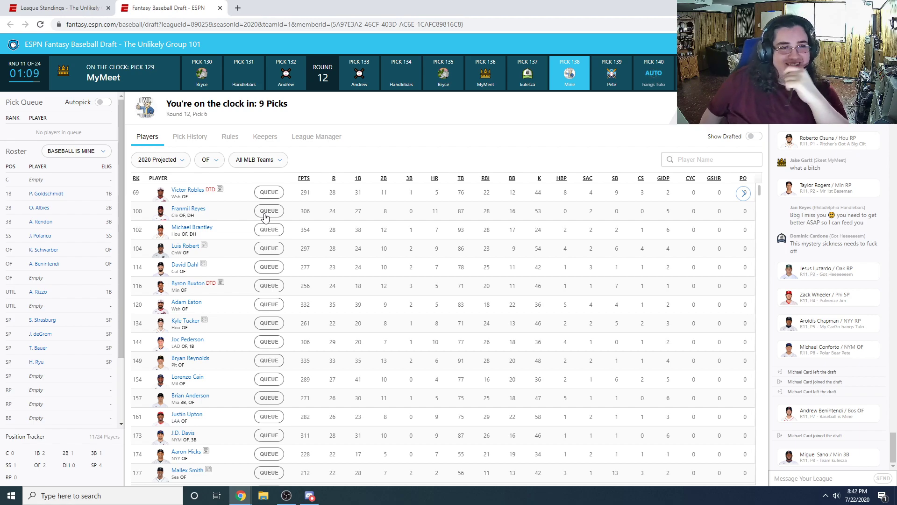
Review the available catchers (C) in the player list and switch back to all batters
{"action": "left_click", "coordinate": [210, 162]}
{"action": "left_click", "coordinate": [211, 193]}
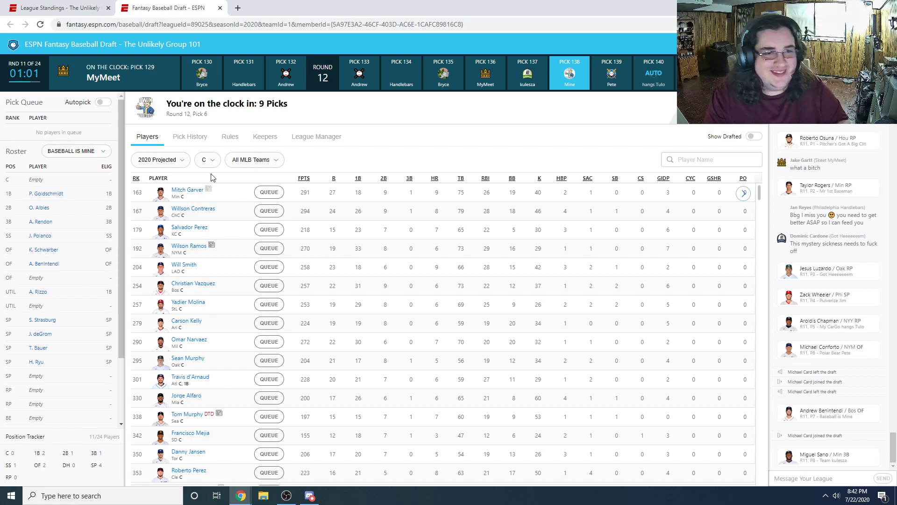
{"action": "left_click", "coordinate": [207, 159]}
{"action": "left_click", "coordinate": [210, 186]}
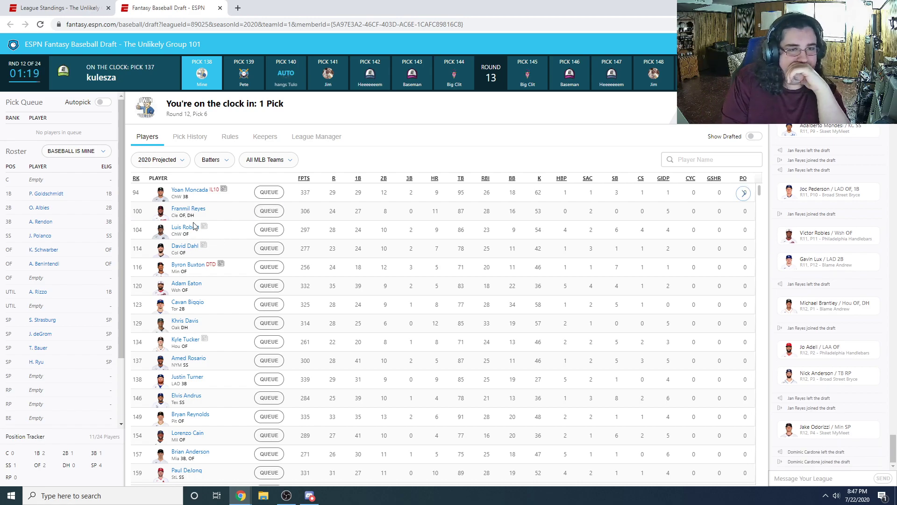
Check the available outfielders (OF) and switch the player list to relief pitchers (RP)
{"action": "left_click", "coordinate": [223, 163]}
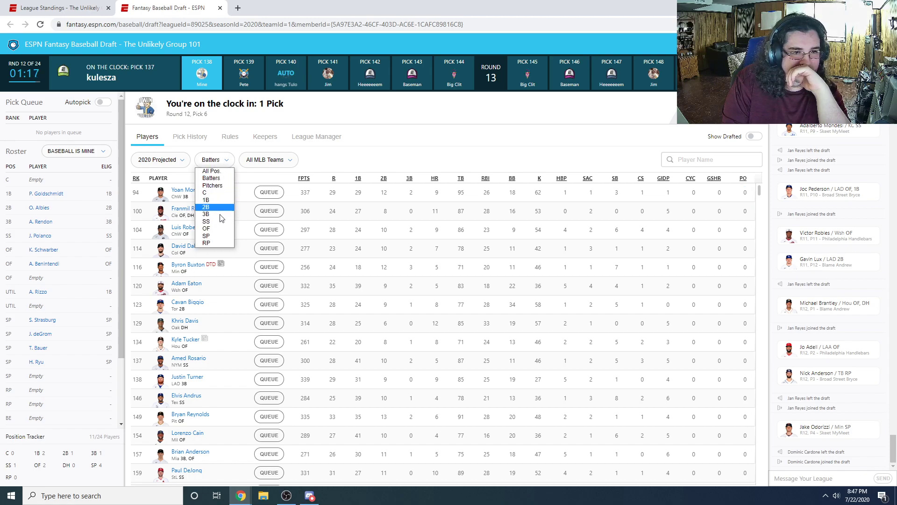
{"action": "left_click", "coordinate": [211, 229]}
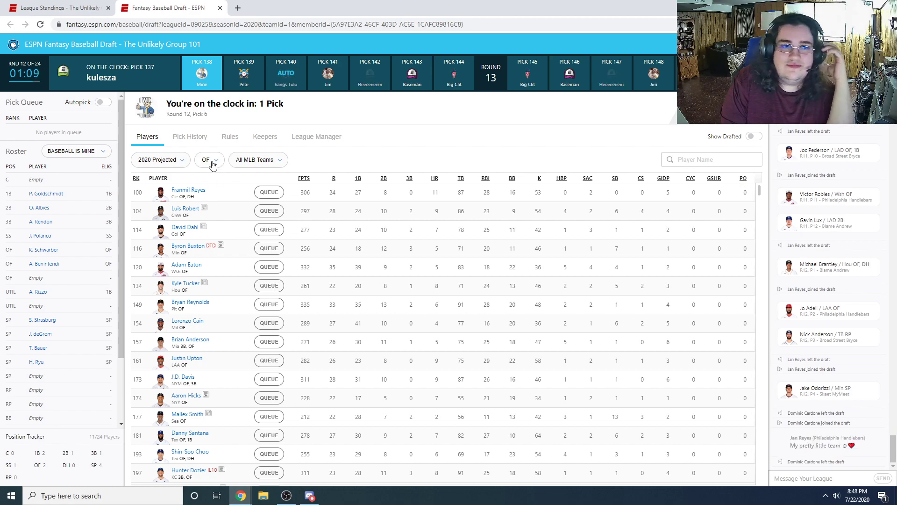
{"action": "left_click", "coordinate": [208, 161]}
{"action": "left_click", "coordinate": [212, 244]}
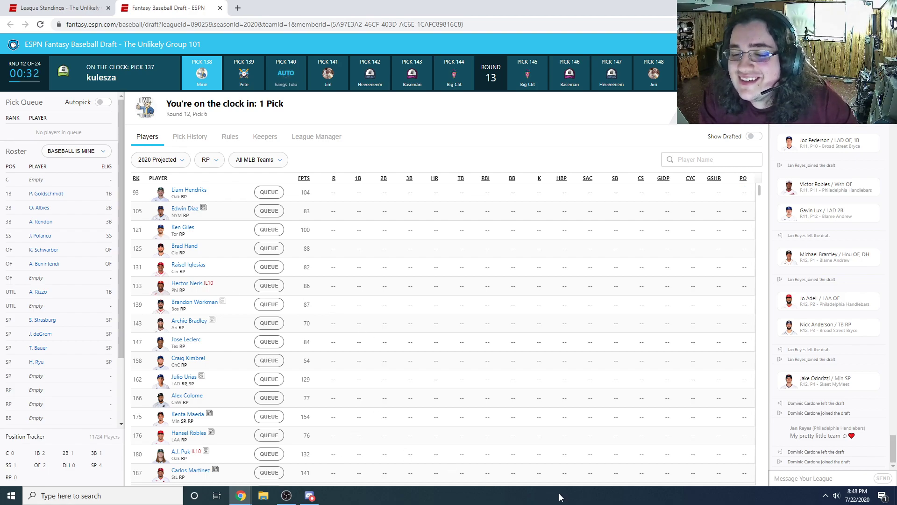
Send the message "gonna lose" in the league chat
{"action": "left_click", "coordinate": [778, 479]}
{"action": "type", "text": "gpnn"}
{"action": "type", "text": "a "}
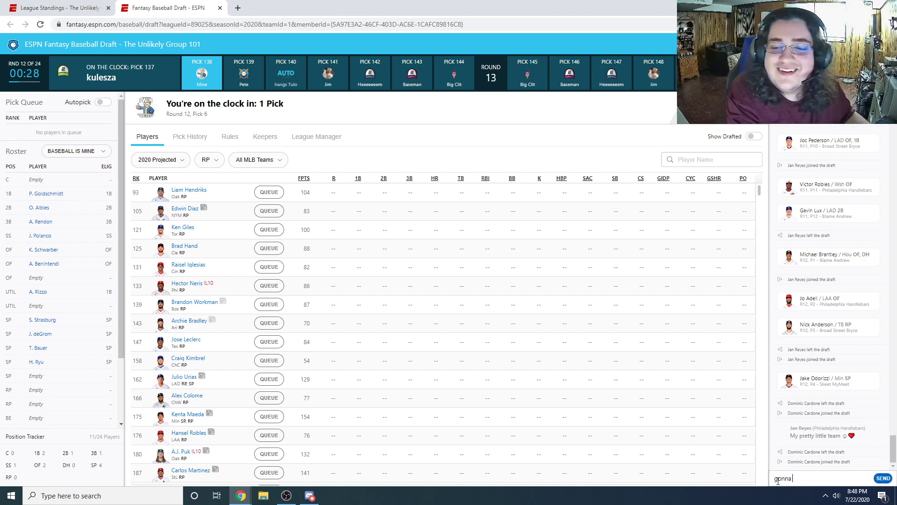
{"action": "type", "text": "lose"}
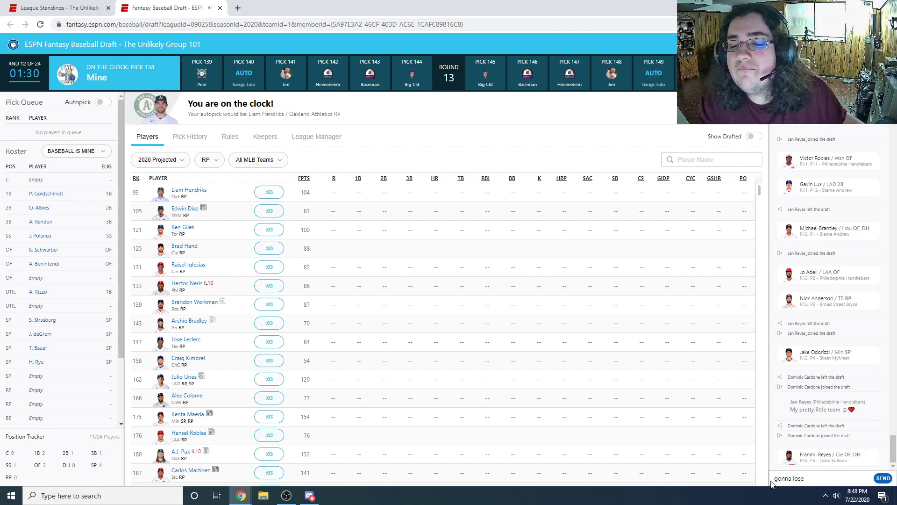
{"action": "key", "text": "Return"}
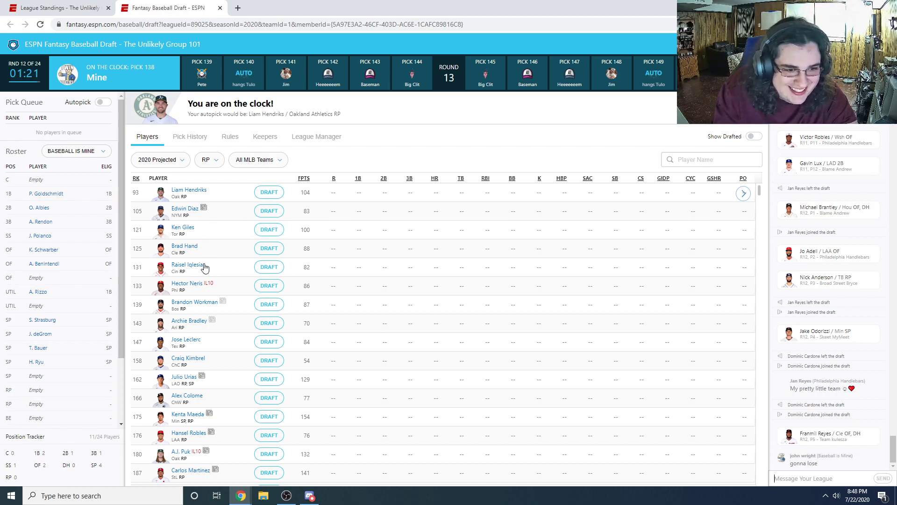
Draft relief pitcher Liam Hendriks for the round 12 pick
{"action": "left_click", "coordinate": [270, 193]}
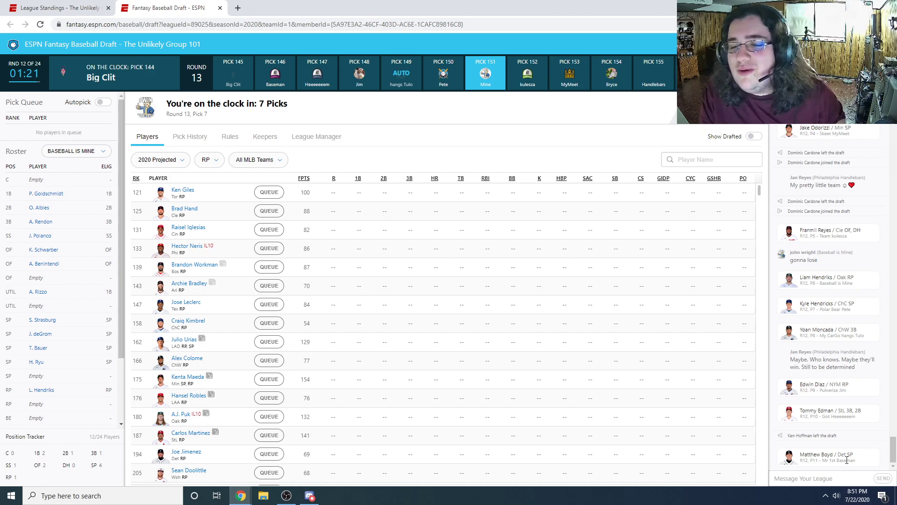
Send two short profane messages in the league chat, the first addressed to a league member by first name
{"action": "left_click", "coordinate": [819, 479]}
{"action": "type", "text": "f"}
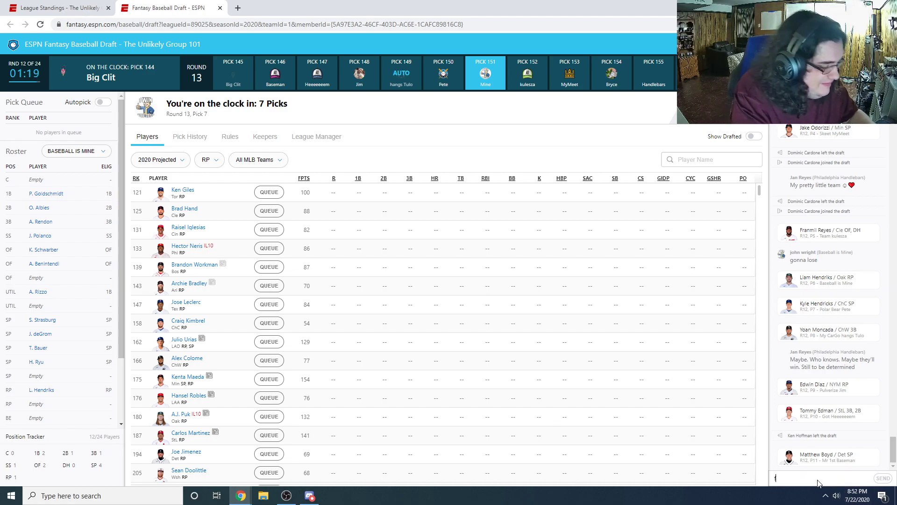
{"action": "type", "text": "uck you eric"}
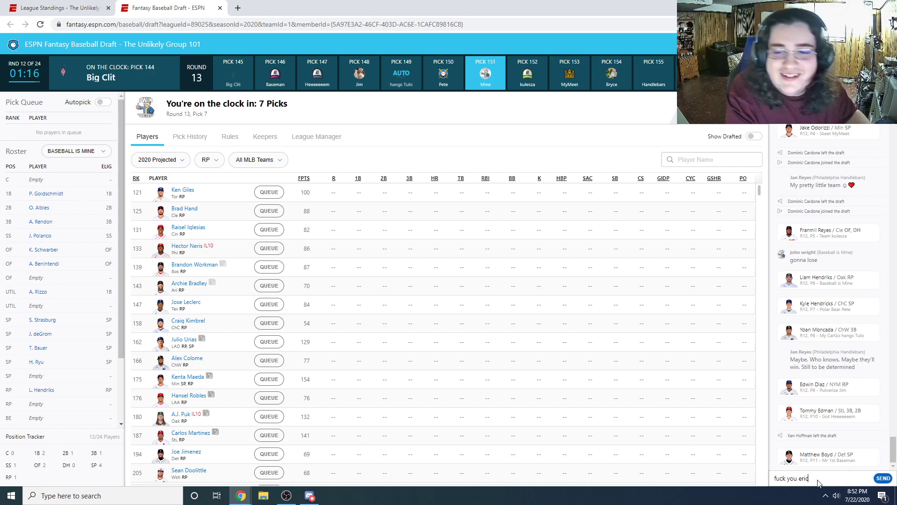
{"action": "key", "text": "Return"}
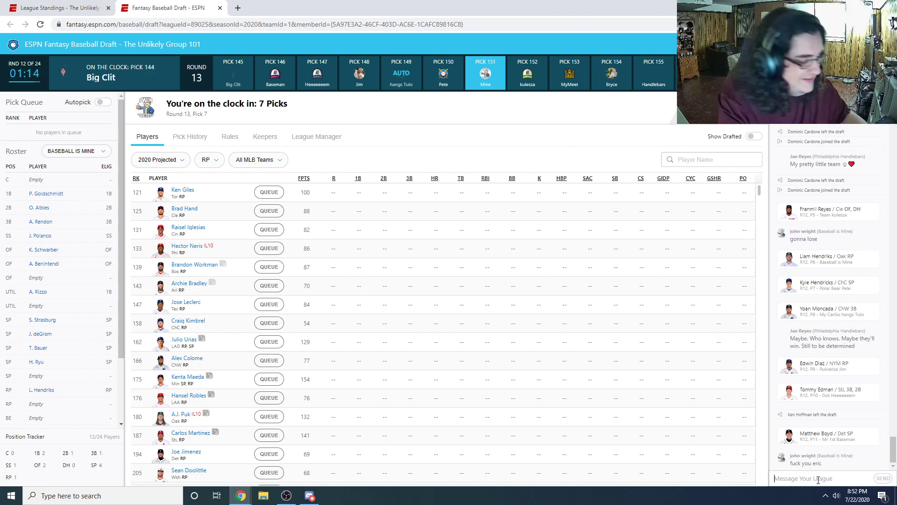
{"action": "type", "text": "fuck you"}
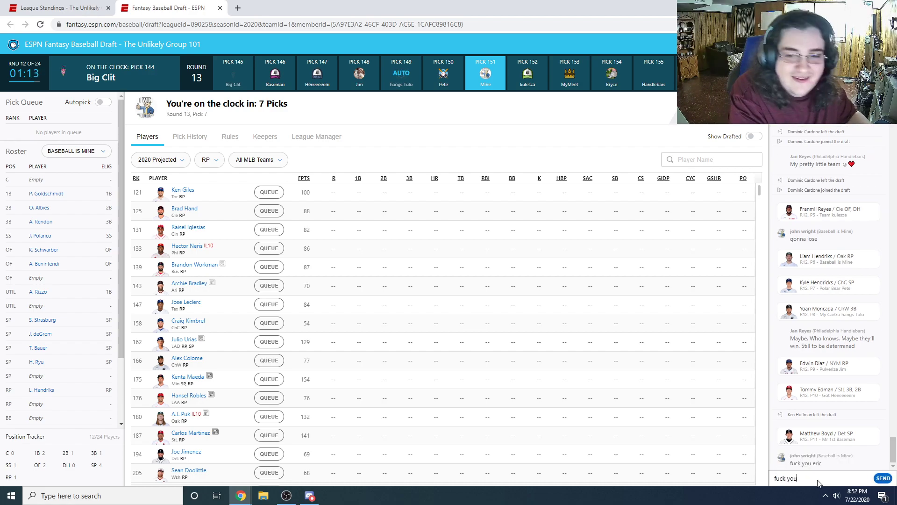
{"action": "key", "text": "Return"}
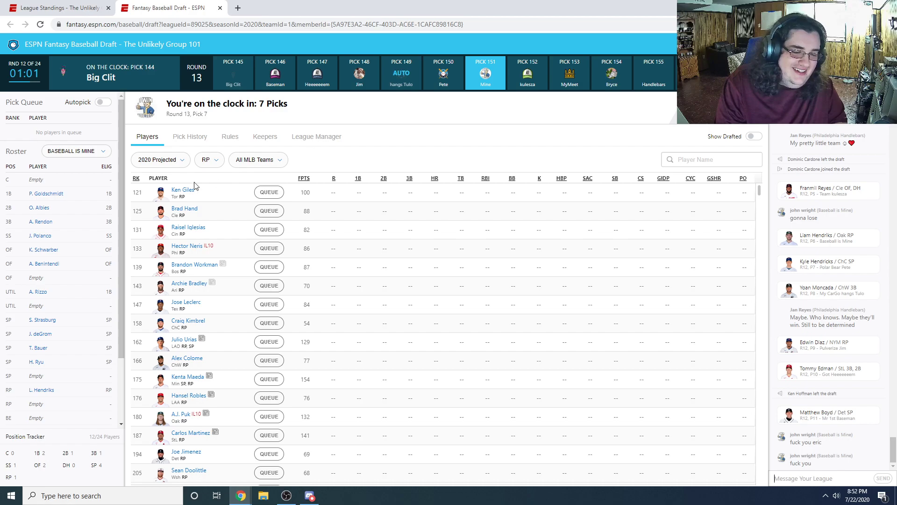
Check the available starting pitchers (SP) and switch the player list to all batters
{"action": "left_click", "coordinate": [215, 162]}
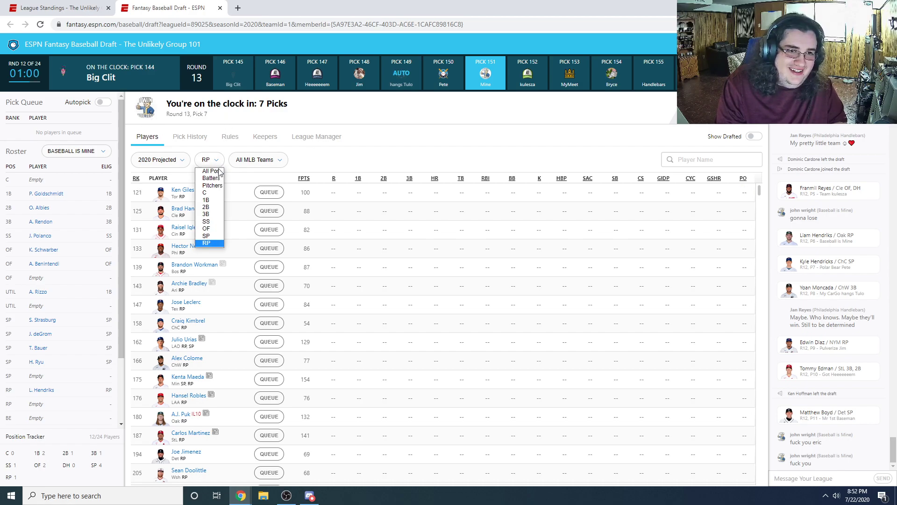
{"action": "left_click", "coordinate": [213, 236]}
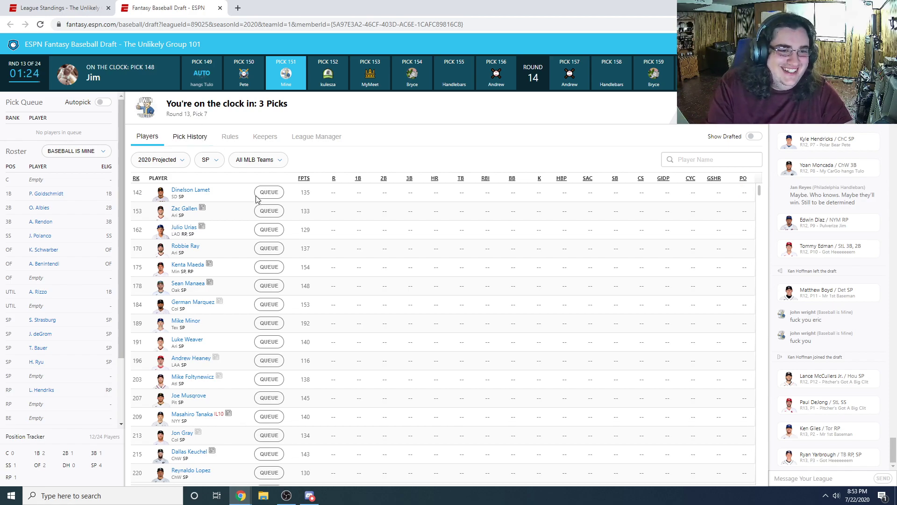
{"action": "left_click", "coordinate": [208, 160]}
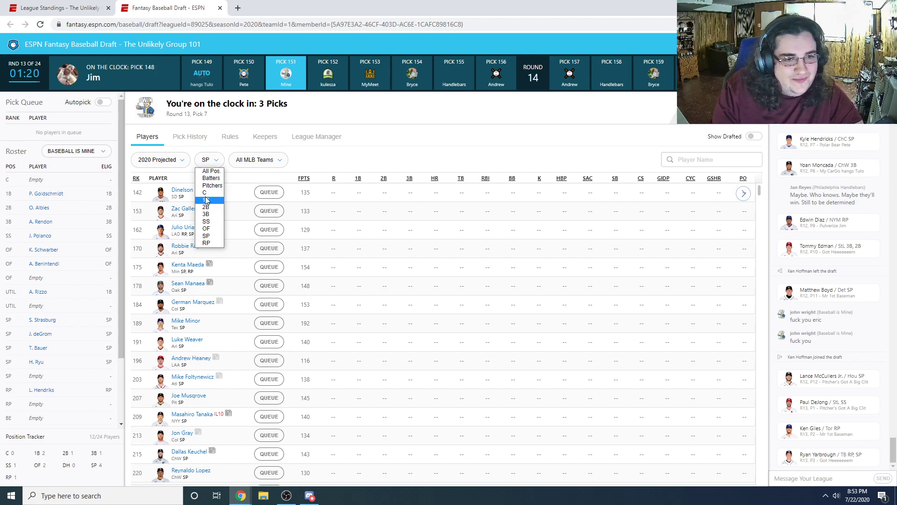
{"action": "left_click", "coordinate": [210, 178]}
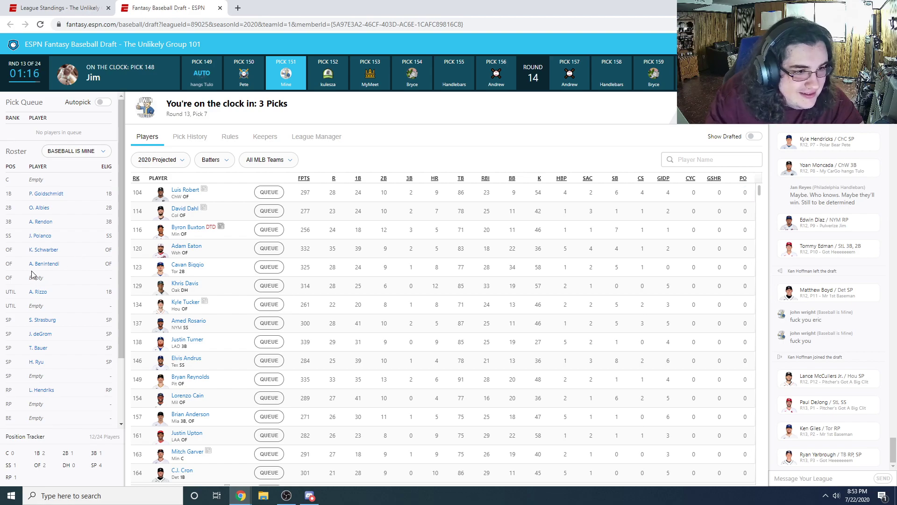
Filter the player list to first basemen (1B) and draft Joey Votto for the round 13 pick
{"action": "left_click", "coordinate": [235, 159]}
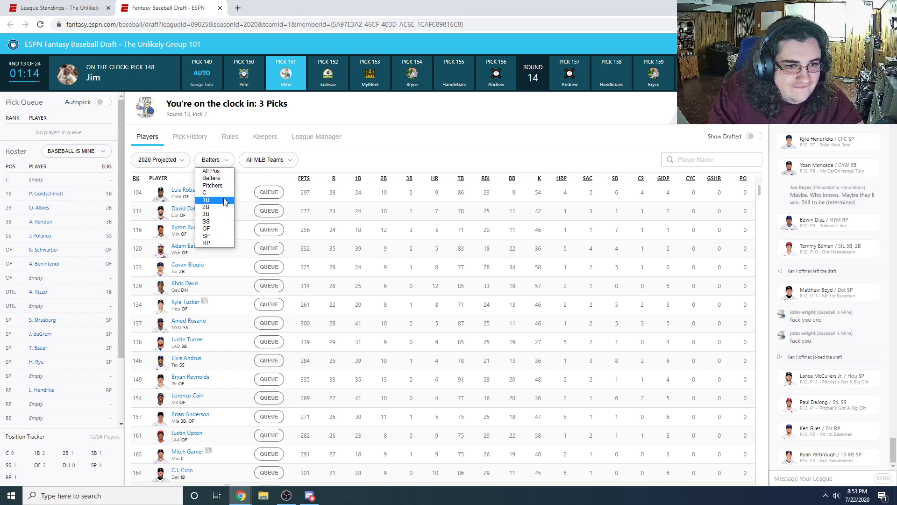
{"action": "left_click", "coordinate": [227, 192]}
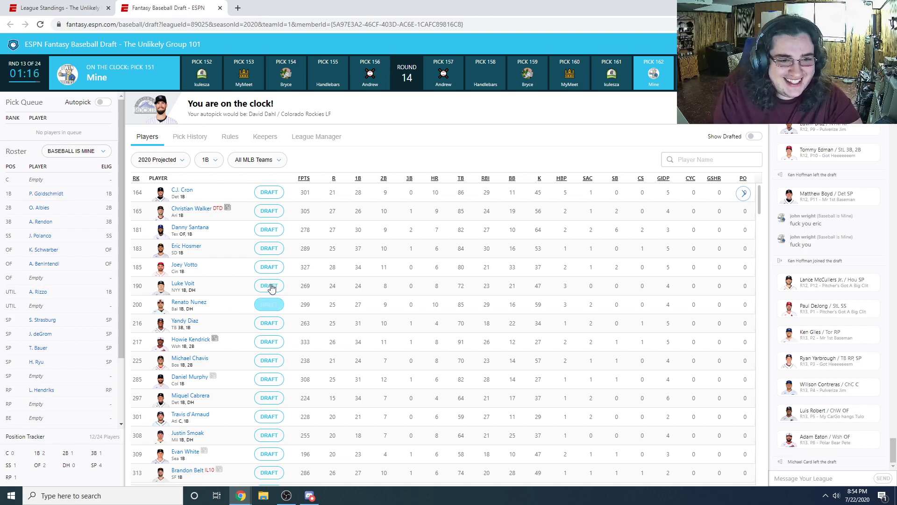
{"action": "left_click", "coordinate": [269, 249]}
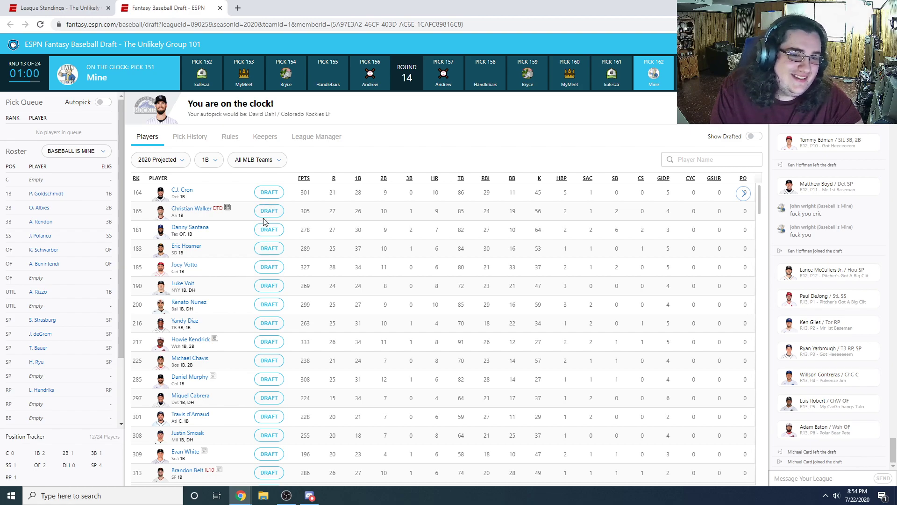
{"action": "left_click", "coordinate": [269, 266]}
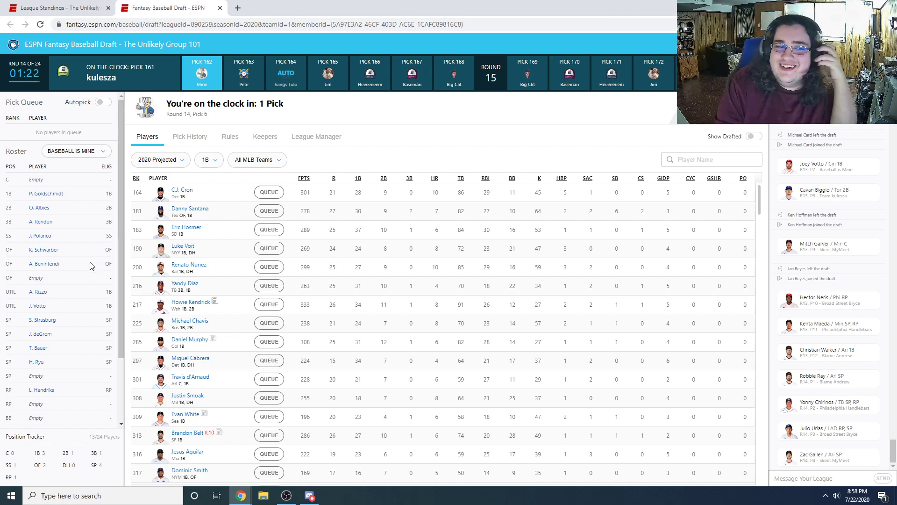
Compare the available outfielders (OF) with all positions and draft outfielder David Dahl for the round 14 pick
{"action": "left_click", "coordinate": [215, 163]}
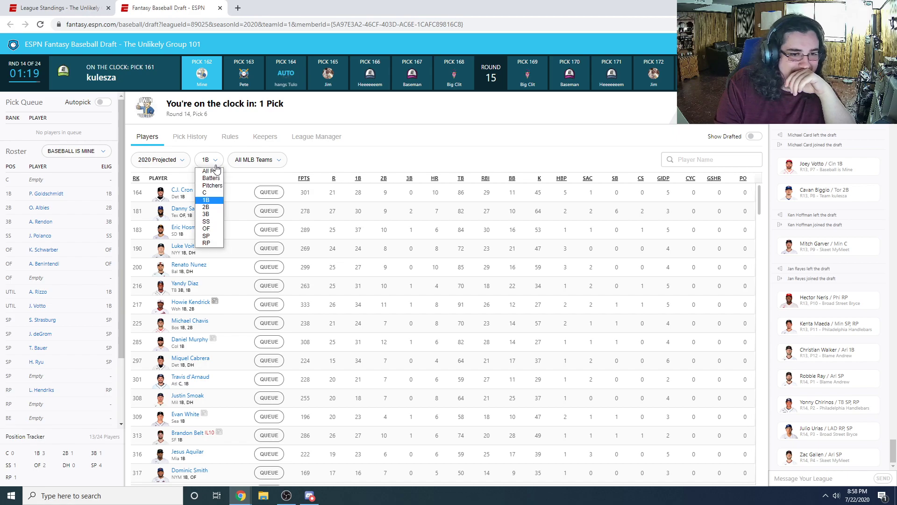
{"action": "left_click", "coordinate": [214, 229]}
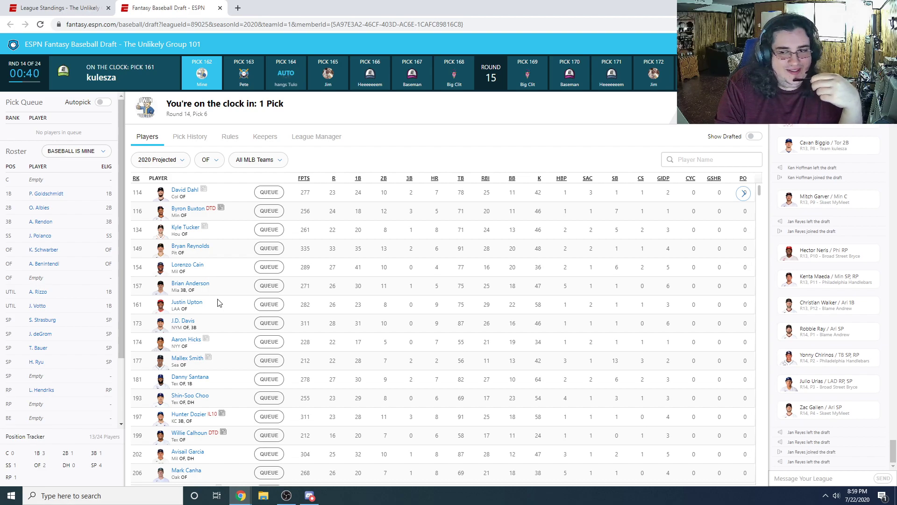
{"action": "left_click", "coordinate": [213, 161]}
{"action": "left_click", "coordinate": [209, 171]}
{"action": "left_click", "coordinate": [218, 168]}
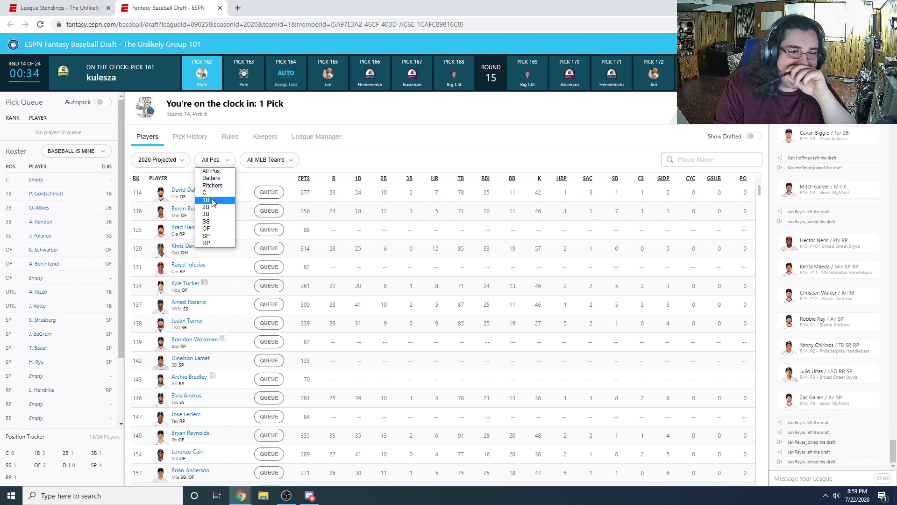
{"action": "left_click", "coordinate": [208, 229]}
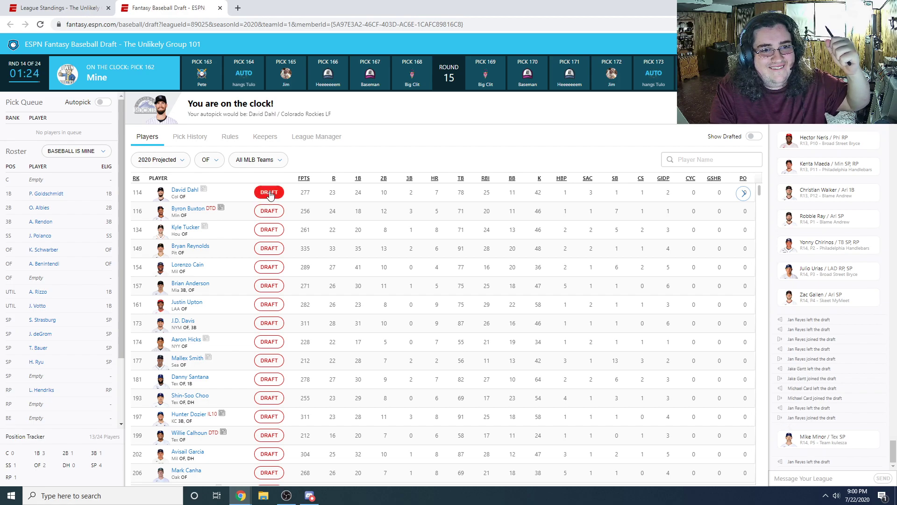
{"action": "left_click", "coordinate": [270, 193]}
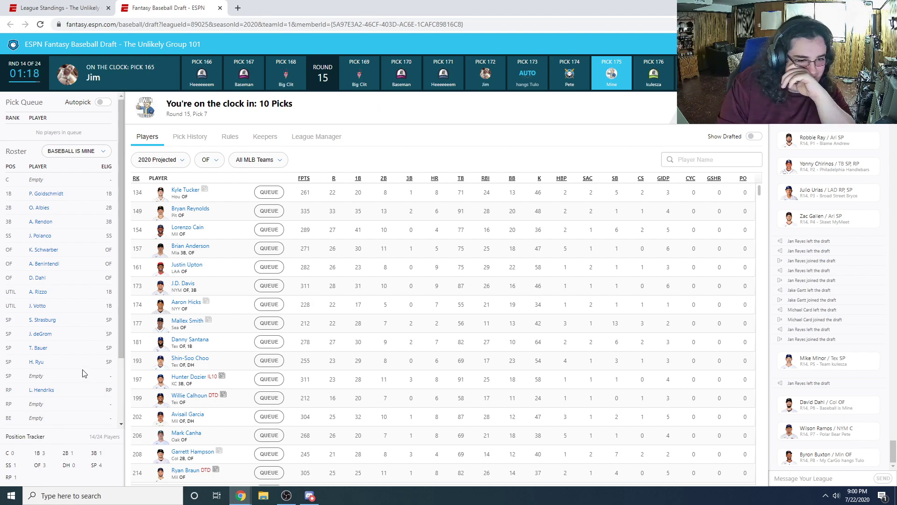
Review the filled and empty slots in the Baseball Is Mine roster, including the bench
{"action": "scroll", "coordinate": [62, 346], "scroll_direction": "down", "scroll_amount": 3}
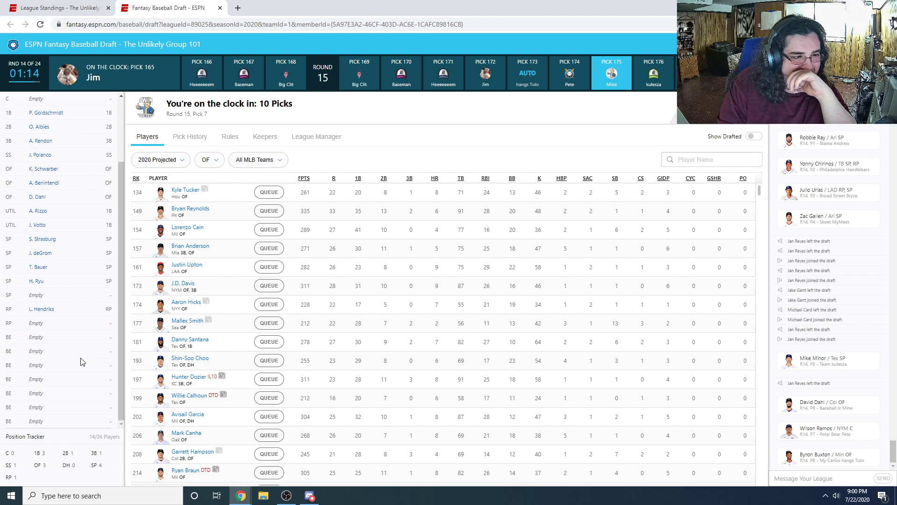
{"action": "scroll", "coordinate": [72, 359], "scroll_direction": "up", "scroll_amount": 3}
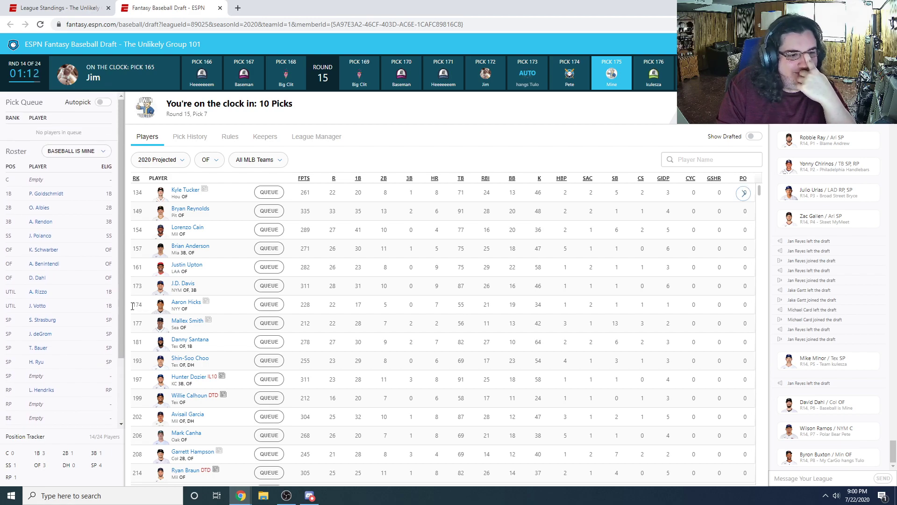
{"action": "scroll", "coordinate": [106, 330], "scroll_direction": "down", "scroll_amount": 3}
{"action": "scroll", "coordinate": [106, 329], "scroll_direction": "up", "scroll_amount": 3}
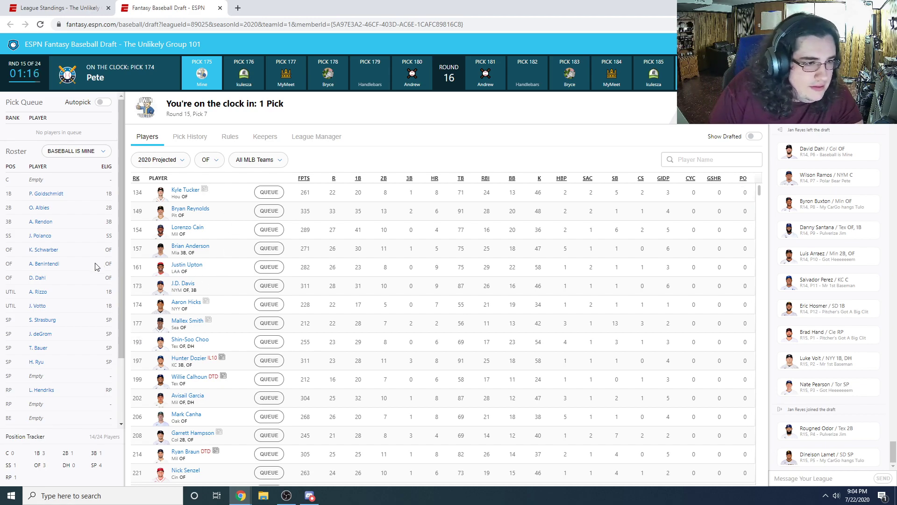
{"action": "scroll", "coordinate": [74, 361], "scroll_direction": "down", "scroll_amount": 2}
Read starting pitcher Masahiro Tanaka's outlook and recent news, and draft him for the round 15 pick
{"action": "left_click", "coordinate": [209, 160]}
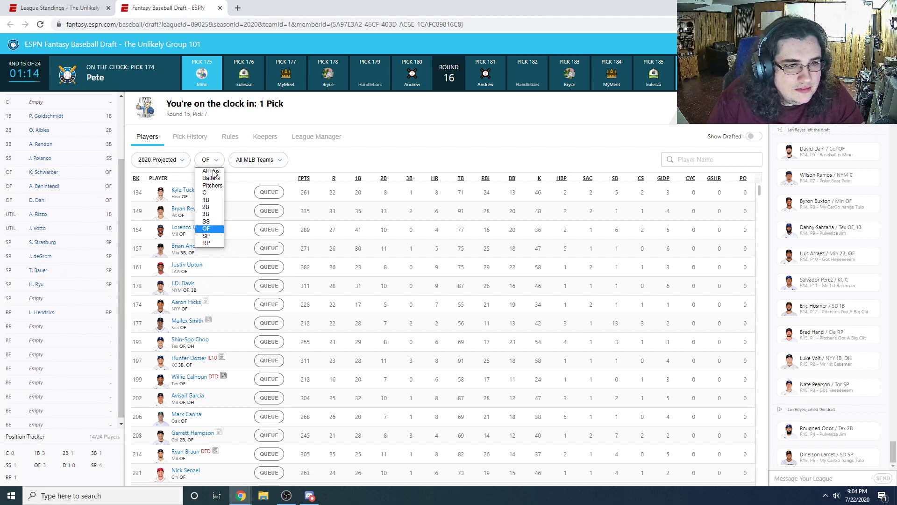
{"action": "left_click", "coordinate": [206, 236]}
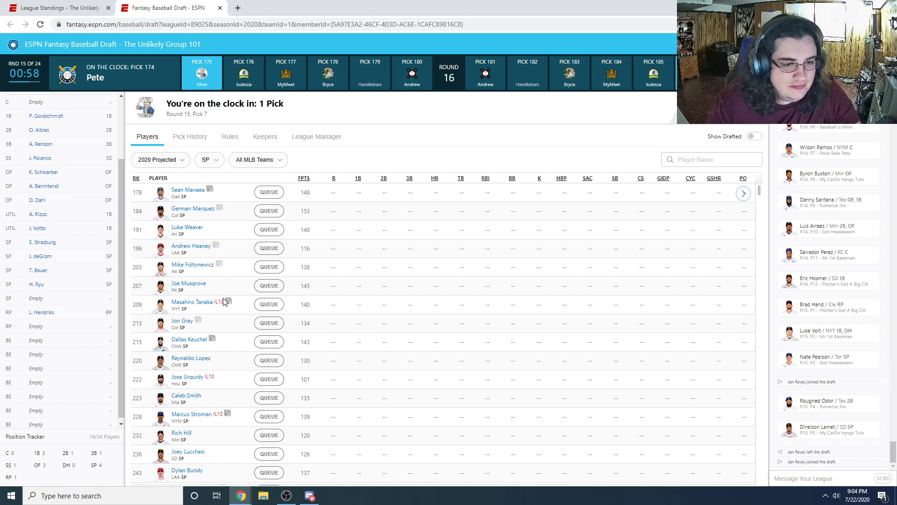
{"action": "left_click", "coordinate": [227, 304]}
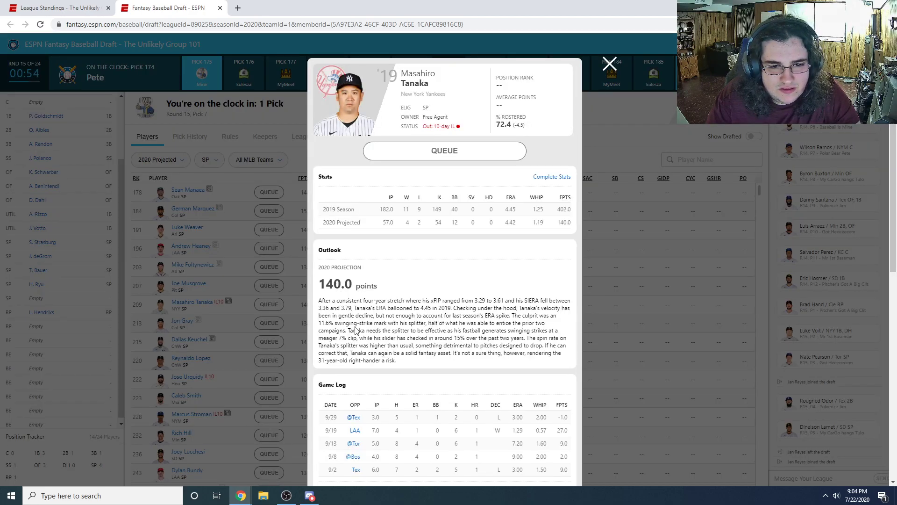
{"action": "scroll", "coordinate": [452, 320], "scroll_direction": "down", "scroll_amount": 9}
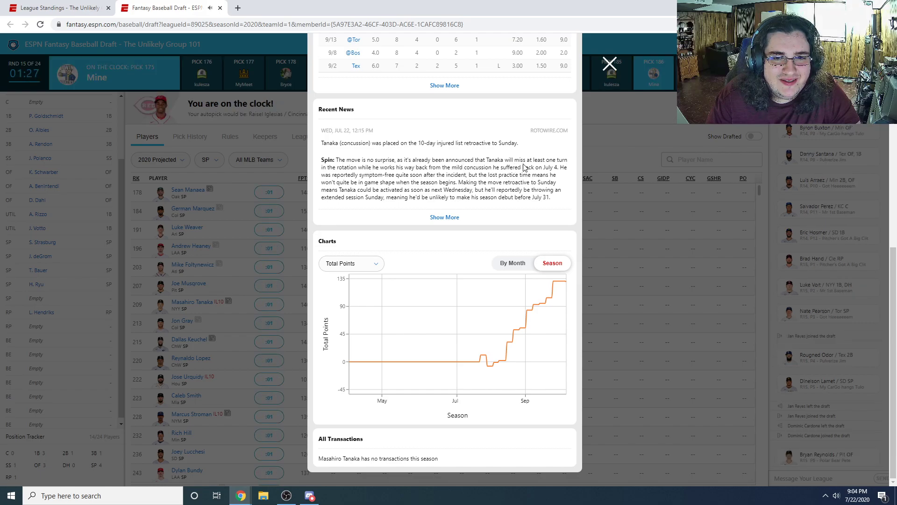
{"action": "left_click", "coordinate": [610, 64]}
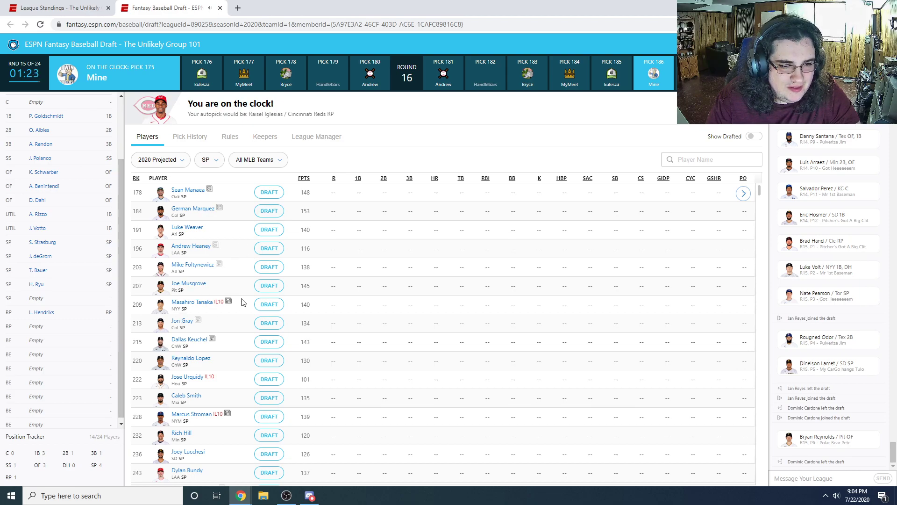
{"action": "left_click", "coordinate": [266, 306]}
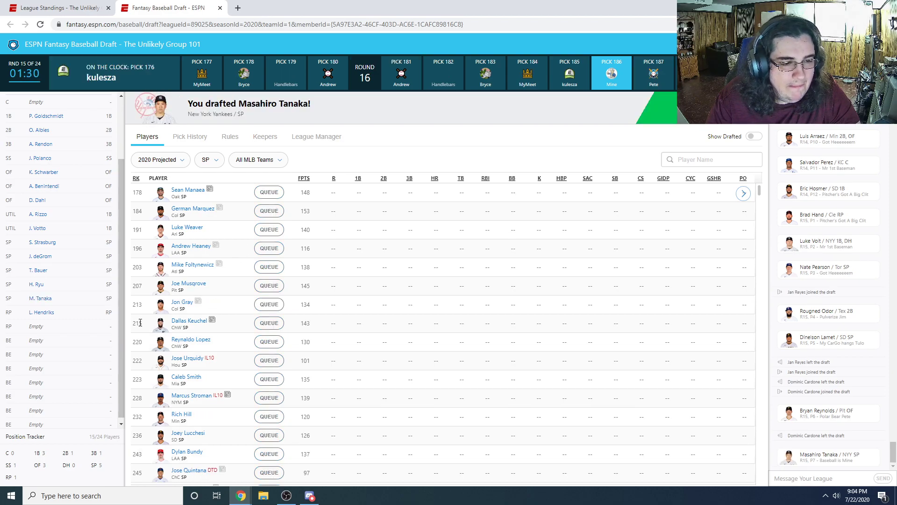
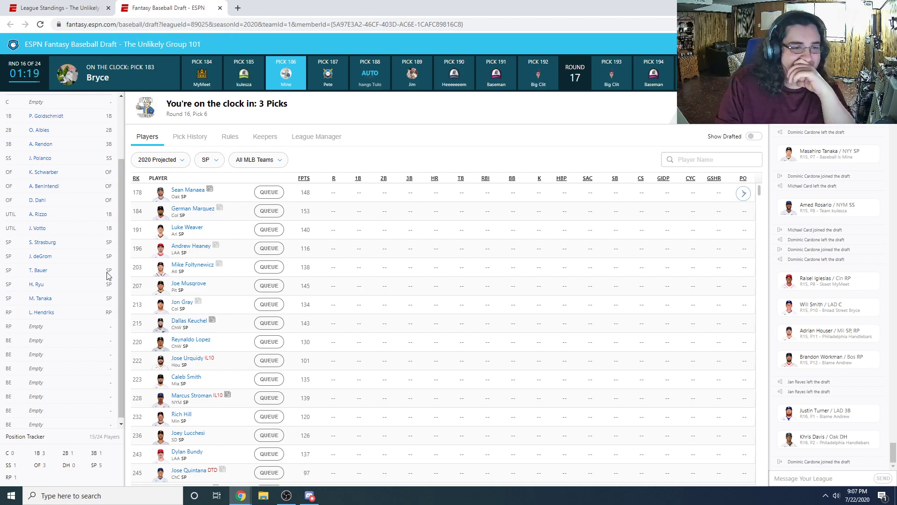
Check the roster's remaining open slots and switch the player list from starting pitchers to relief pitchers (RP)
{"action": "scroll", "coordinate": [75, 325], "scroll_direction": "down", "scroll_amount": 1}
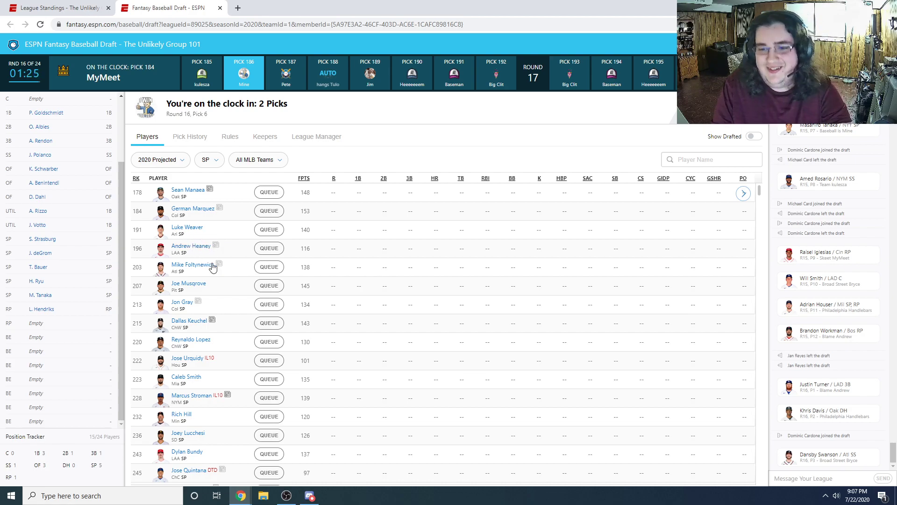
{"action": "left_click", "coordinate": [216, 162]}
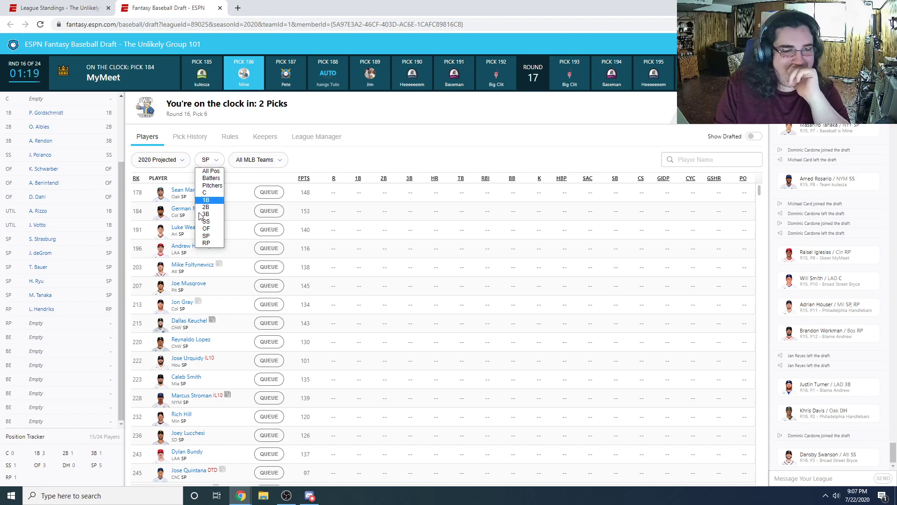
{"action": "left_click", "coordinate": [212, 162]}
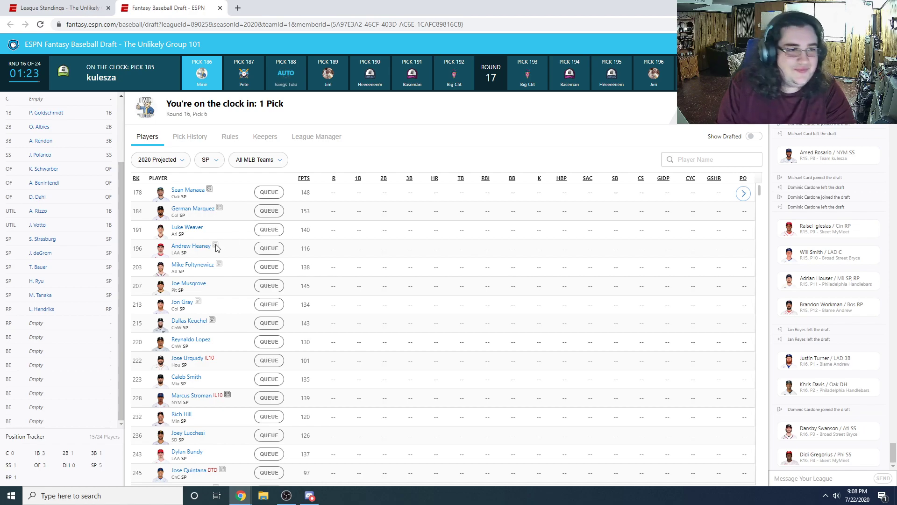
{"action": "scroll", "coordinate": [64, 263], "scroll_direction": "up", "scroll_amount": 2}
{"action": "scroll", "coordinate": [66, 266], "scroll_direction": "down", "scroll_amount": 2}
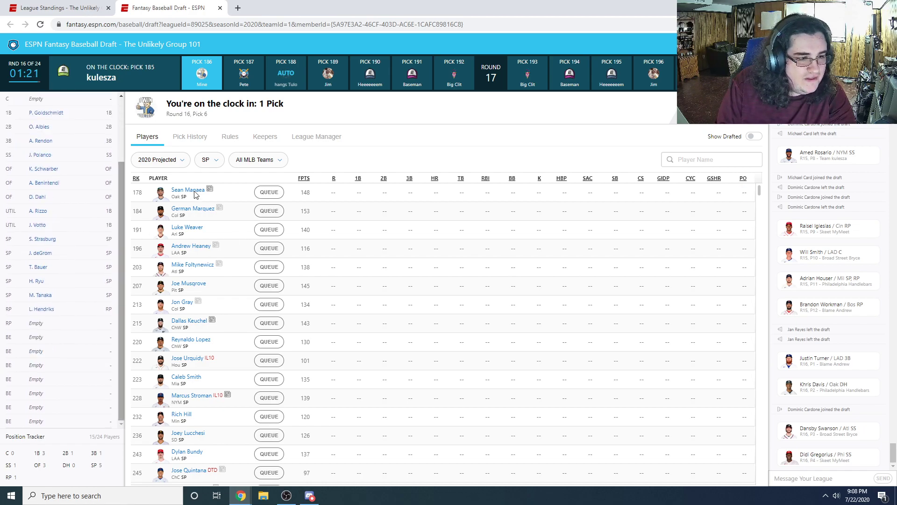
{"action": "left_click", "coordinate": [209, 159]}
{"action": "left_click", "coordinate": [210, 243]}
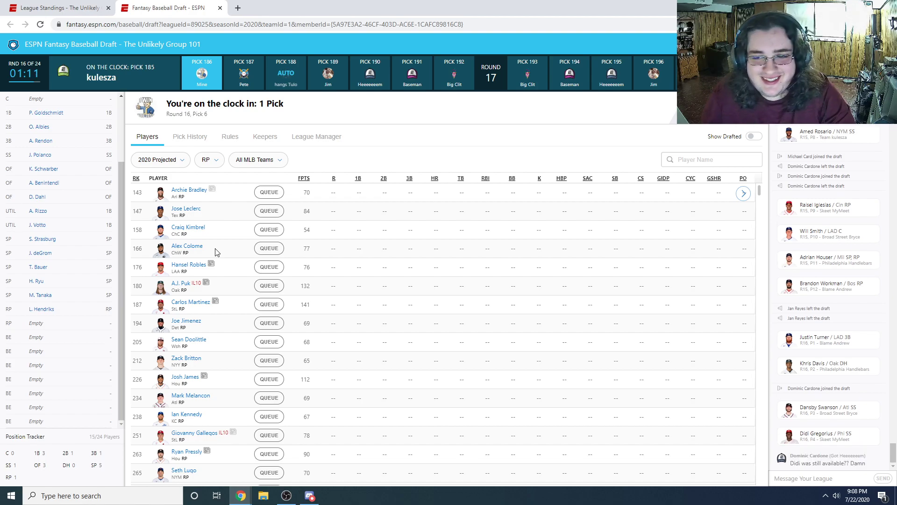
Read the recent news on relief pitcher A.J. Puk's player card and close the card
{"action": "left_click", "coordinate": [207, 283]}
{"action": "scroll", "coordinate": [444, 243], "scroll_direction": "down", "scroll_amount": 10}
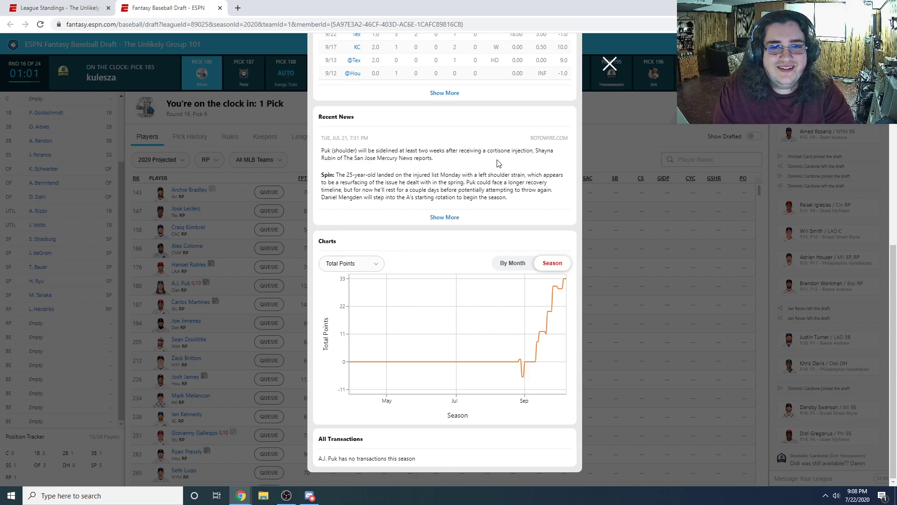
{"action": "left_click", "coordinate": [609, 63]}
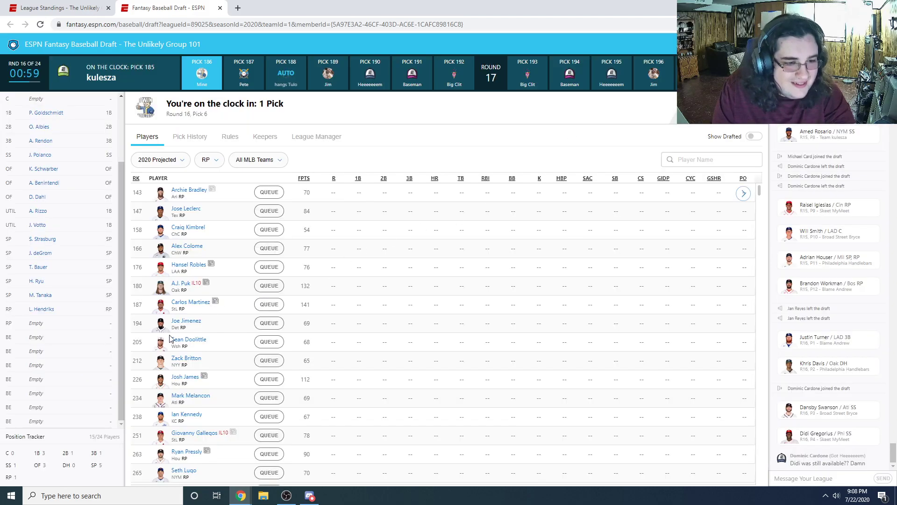
Review A.J. Puk's 2020 projection, outlook and injury news on his player card
{"action": "left_click", "coordinate": [184, 284]}
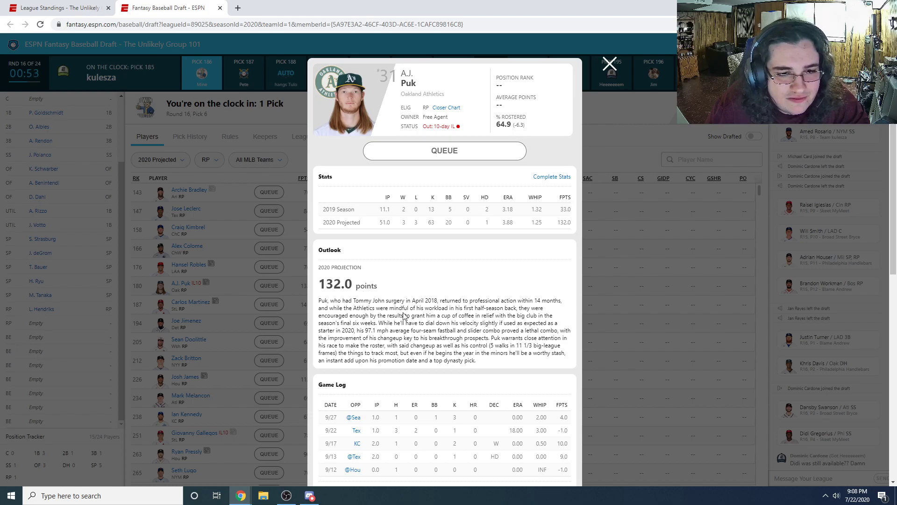
{"action": "scroll", "coordinate": [401, 315], "scroll_direction": "down", "scroll_amount": 8}
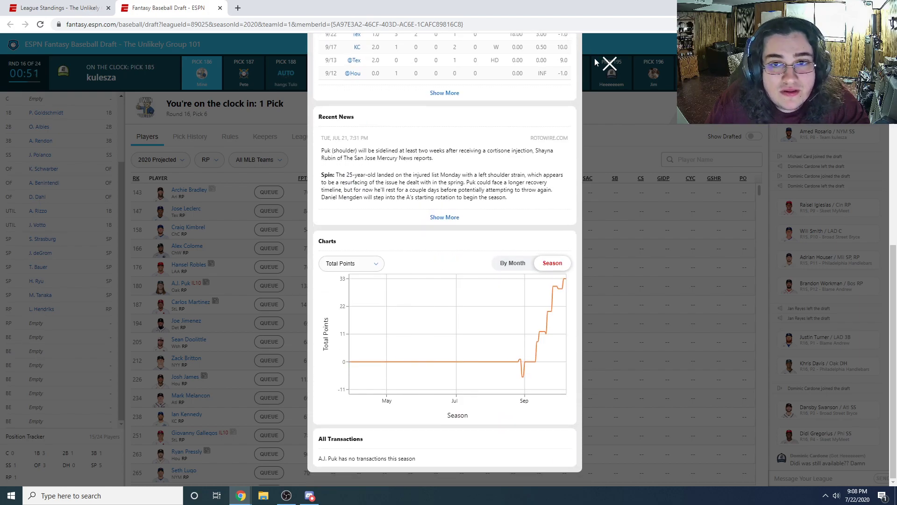
{"action": "left_click", "coordinate": [610, 63]}
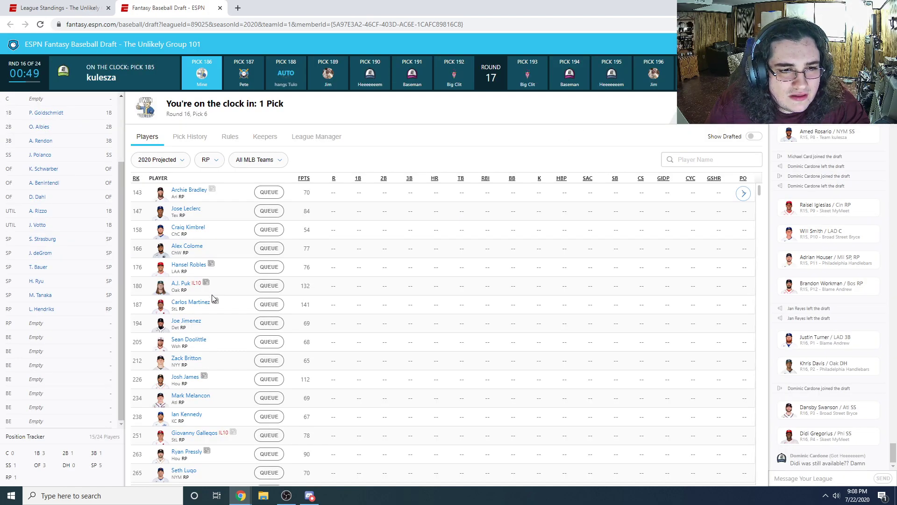
Read relief pitcher Carlos Martinez's stats and outlook, and draft him for the round 16 pick
{"action": "left_click", "coordinate": [198, 303]}
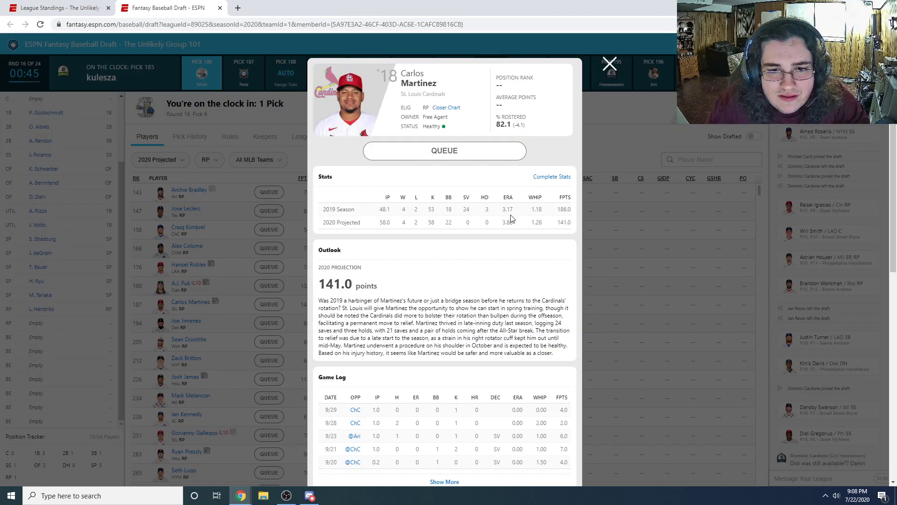
{"action": "left_click", "coordinate": [610, 64]}
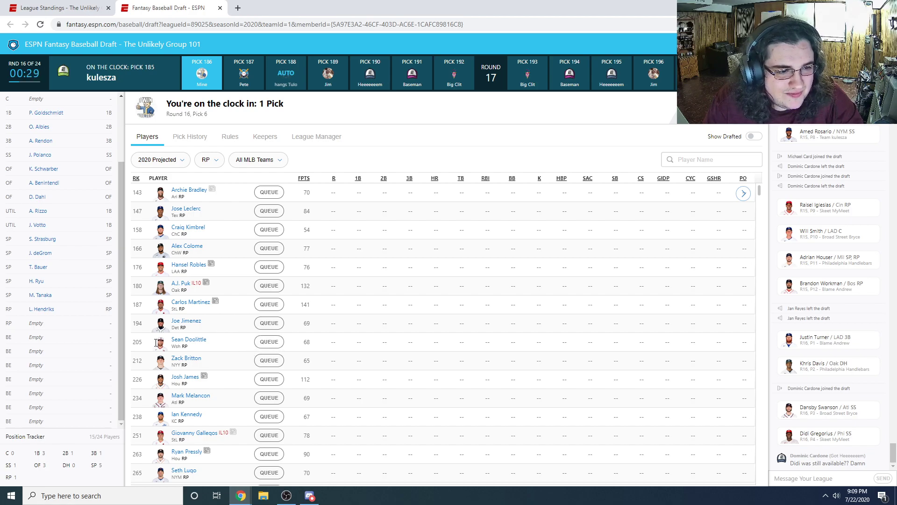
{"action": "scroll", "coordinate": [60, 323], "scroll_direction": "up", "scroll_amount": 3}
{"action": "scroll", "coordinate": [59, 323], "scroll_direction": "down", "scroll_amount": 3}
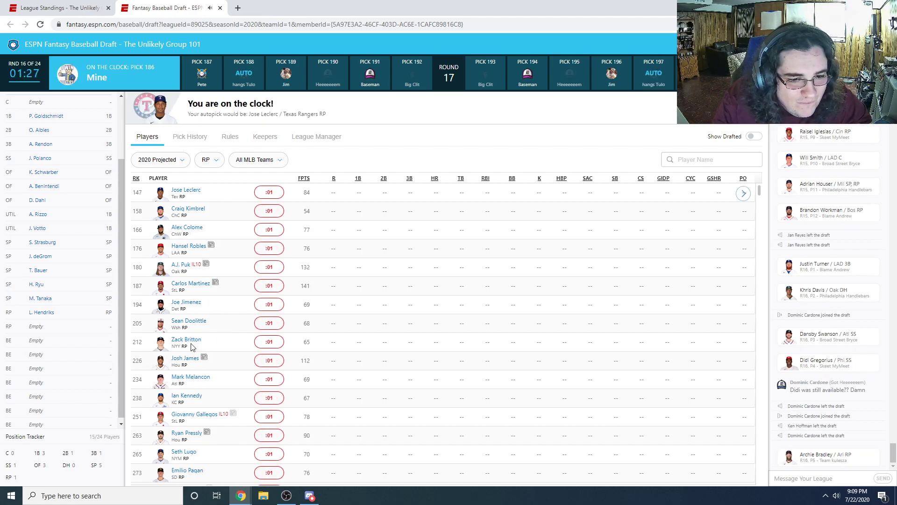
{"action": "left_click", "coordinate": [279, 287]}
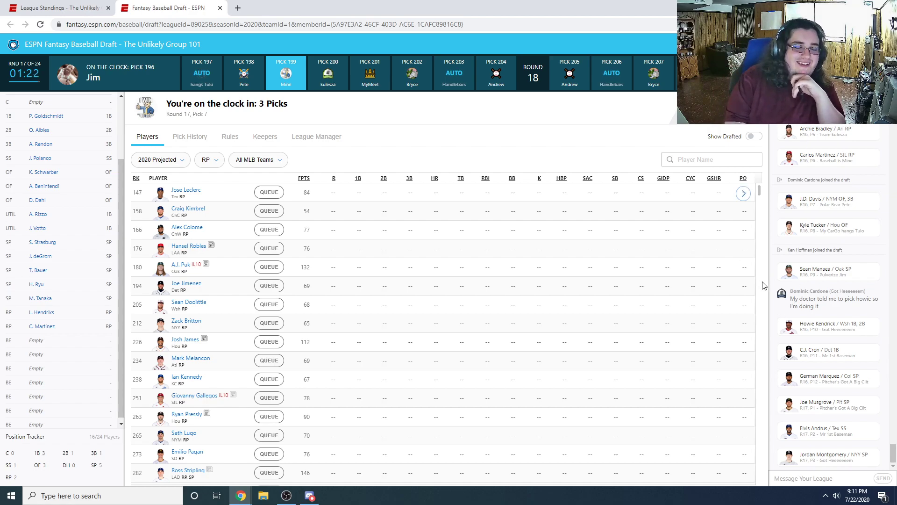
Show available players at all positions and check which roster slots are still open
{"action": "left_click", "coordinate": [215, 162]}
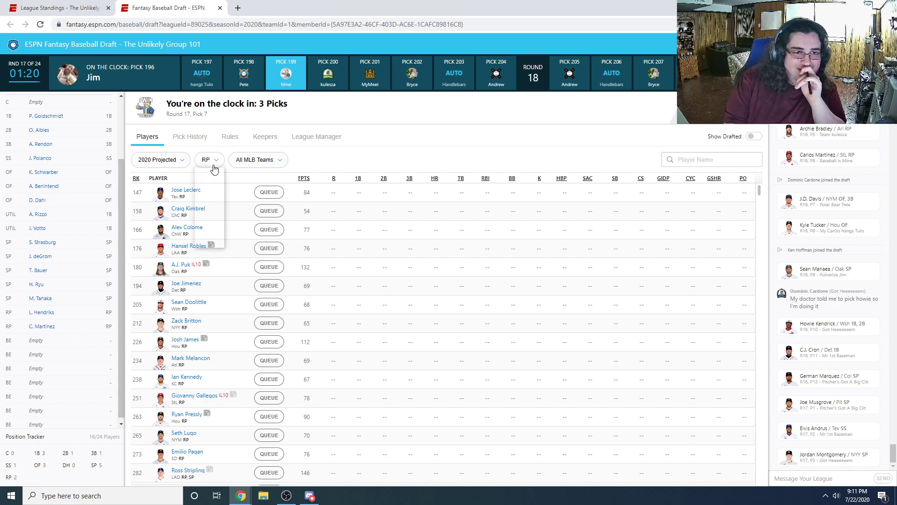
{"action": "left_click", "coordinate": [212, 172]}
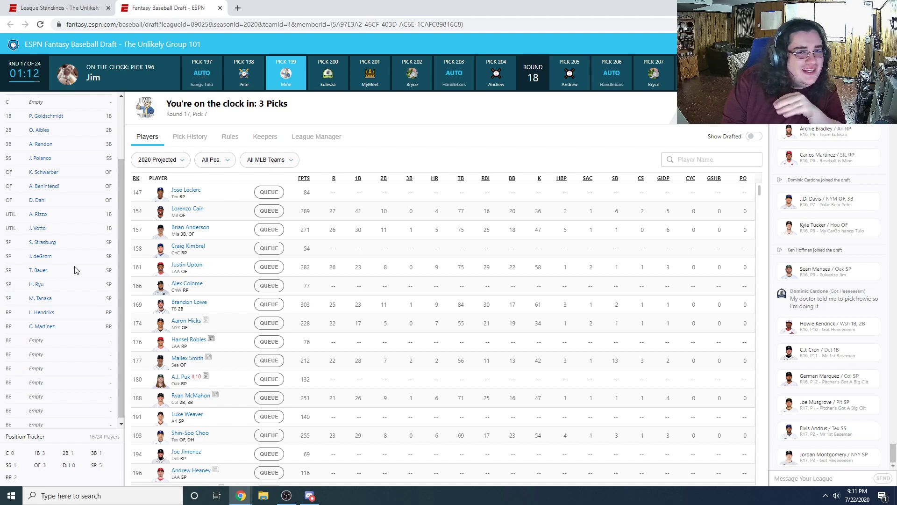
{"action": "scroll", "coordinate": [116, 270], "scroll_direction": "up", "scroll_amount": 3}
{"action": "scroll", "coordinate": [71, 246], "scroll_direction": "down", "scroll_amount": 3}
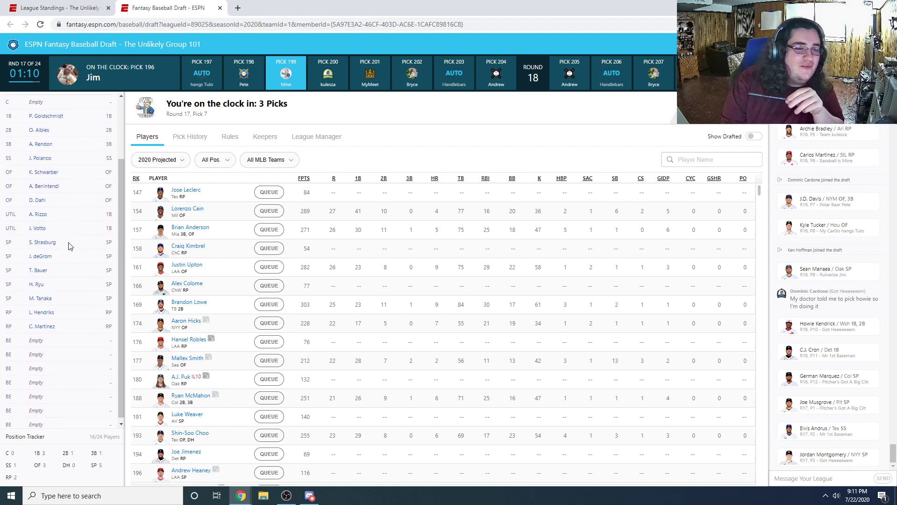
{"action": "scroll", "coordinate": [59, 244], "scroll_direction": "down", "scroll_amount": 1}
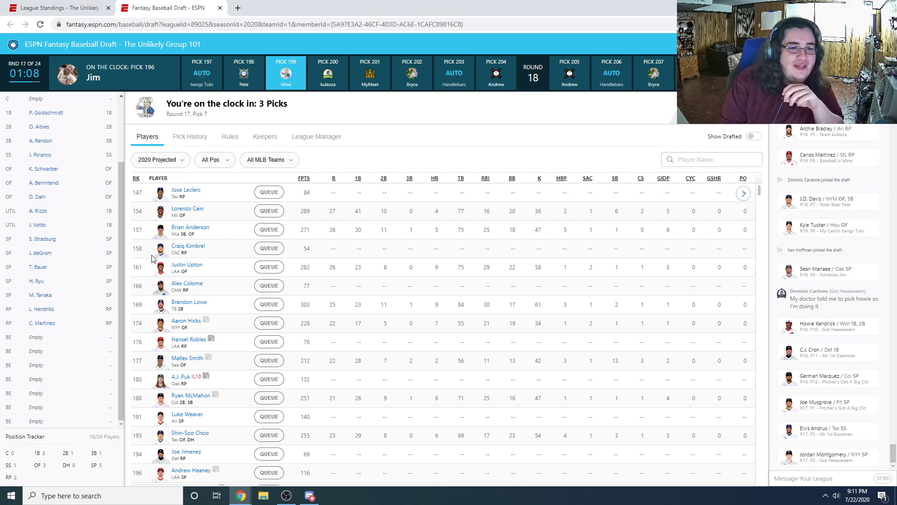
Filter the player list to starting pitchers (SP), compare their projections, and draft Dallas Keuchel for the round 17 pick
{"action": "left_click", "coordinate": [215, 160]}
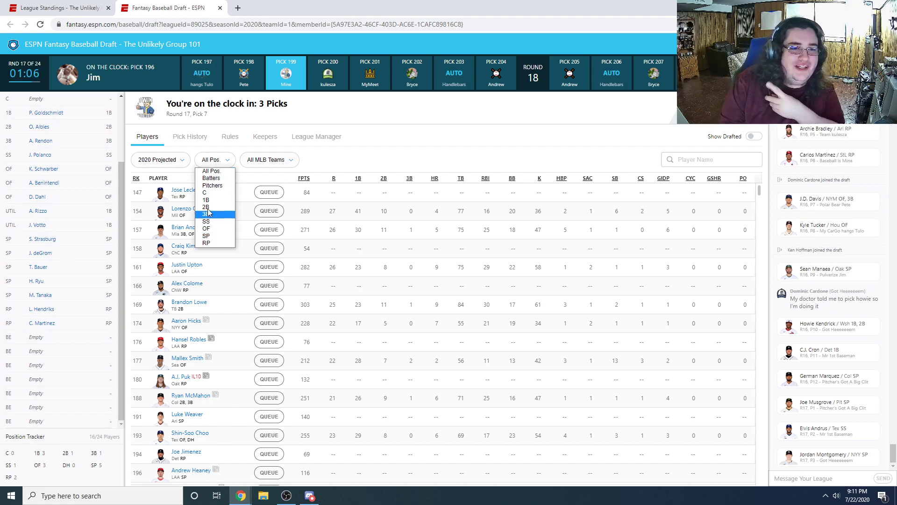
{"action": "left_click", "coordinate": [202, 236]}
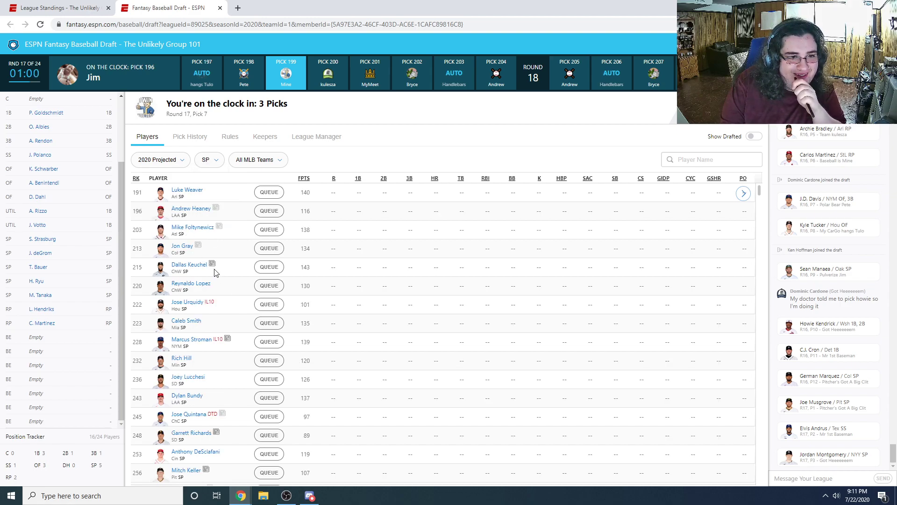
{"action": "scroll", "coordinate": [208, 311], "scroll_direction": "down", "scroll_amount": 2}
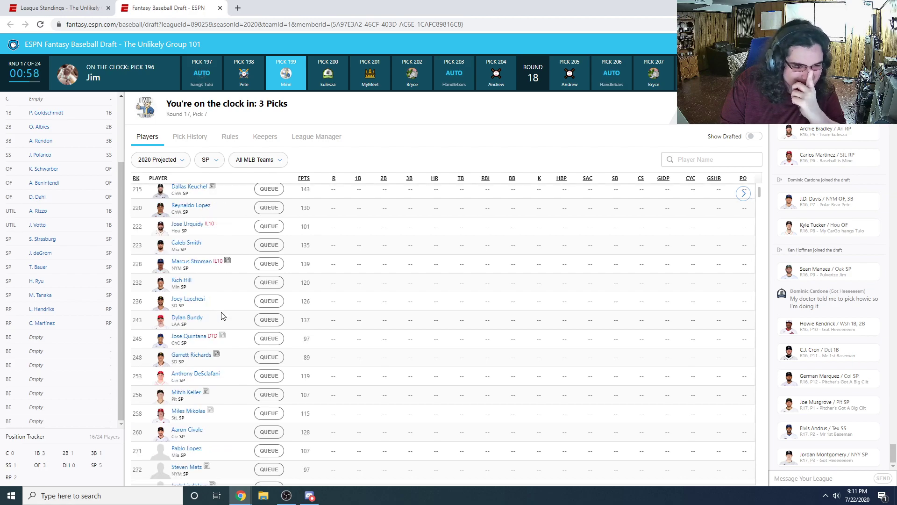
{"action": "scroll", "coordinate": [161, 449], "scroll_direction": "down", "scroll_amount": 2}
{"action": "scroll", "coordinate": [162, 450], "scroll_direction": "down", "scroll_amount": 2}
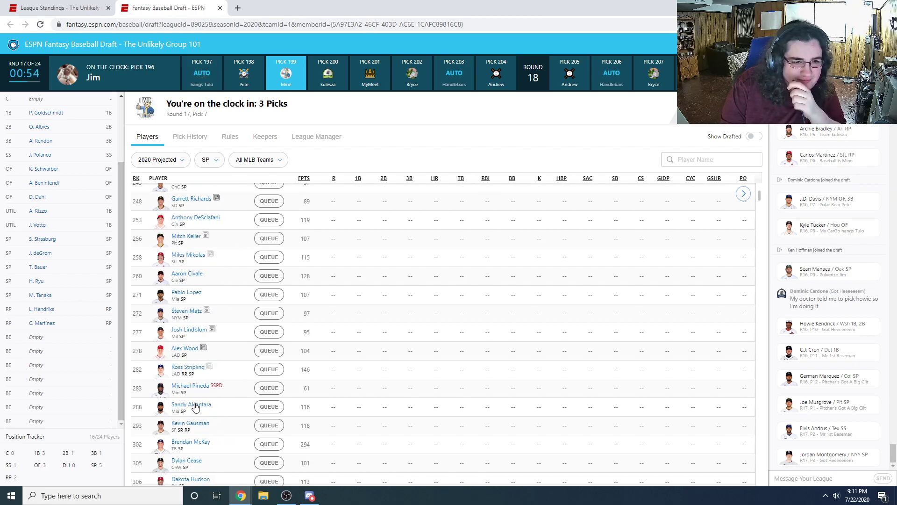
{"action": "scroll", "coordinate": [201, 377], "scroll_direction": "up", "scroll_amount": 2}
{"action": "scroll", "coordinate": [201, 378], "scroll_direction": "up", "scroll_amount": 4}
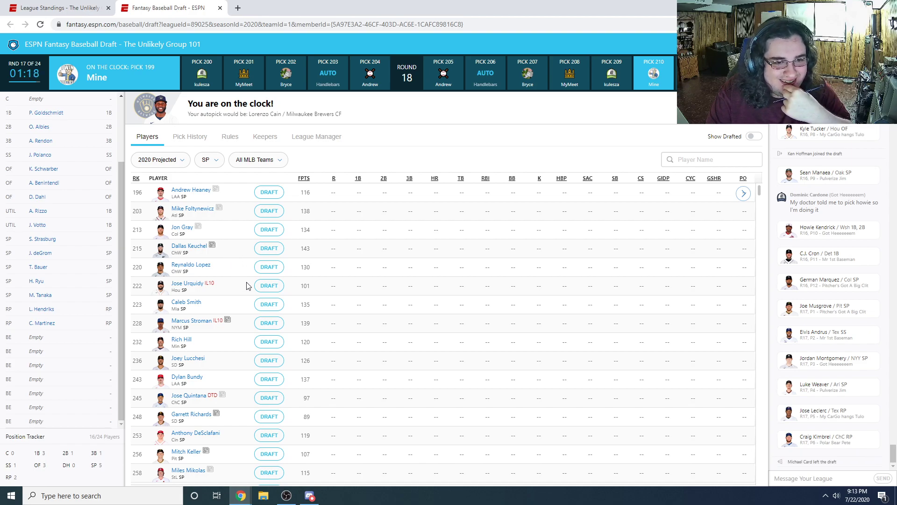
{"action": "left_click", "coordinate": [262, 249]}
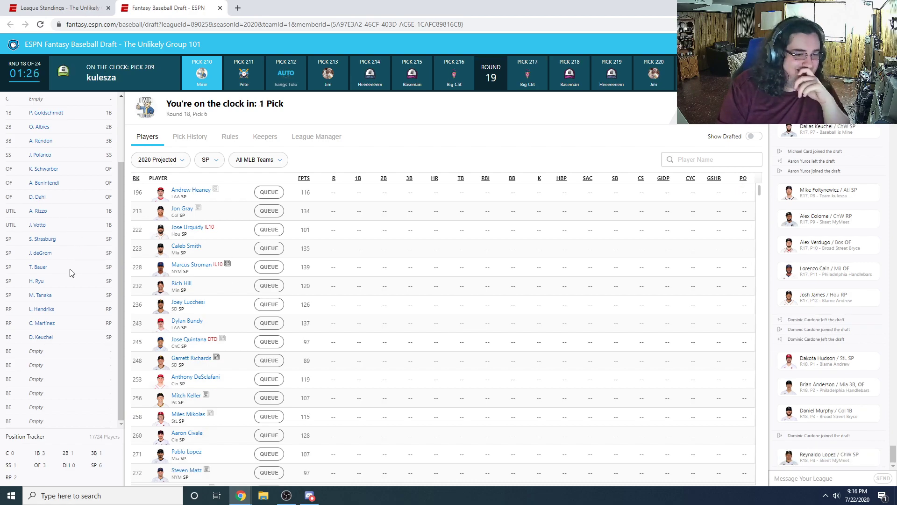
Check the roster and compare the remaining pitchers, first across all pitchers and then among starting pitchers only
{"action": "scroll", "coordinate": [70, 301], "scroll_direction": "up", "scroll_amount": 3}
{"action": "scroll", "coordinate": [69, 299], "scroll_direction": "down", "scroll_amount": 3}
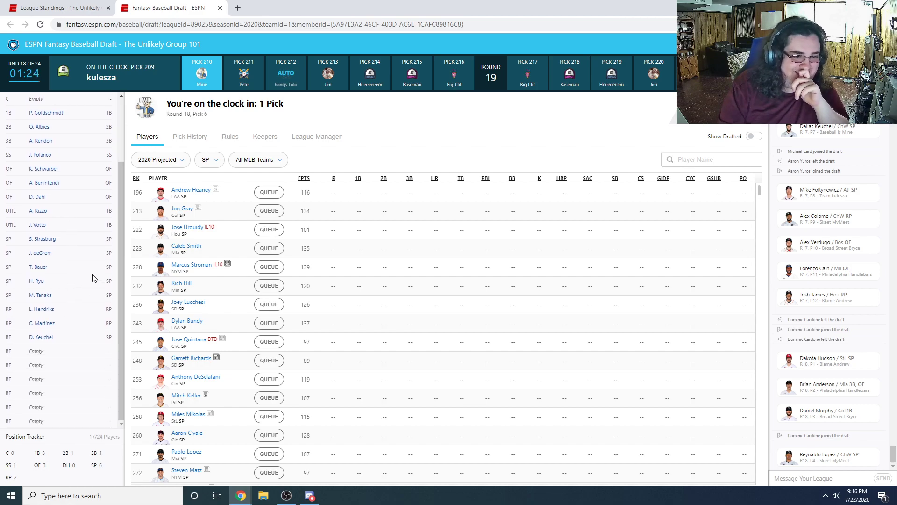
{"action": "left_click", "coordinate": [210, 161]}
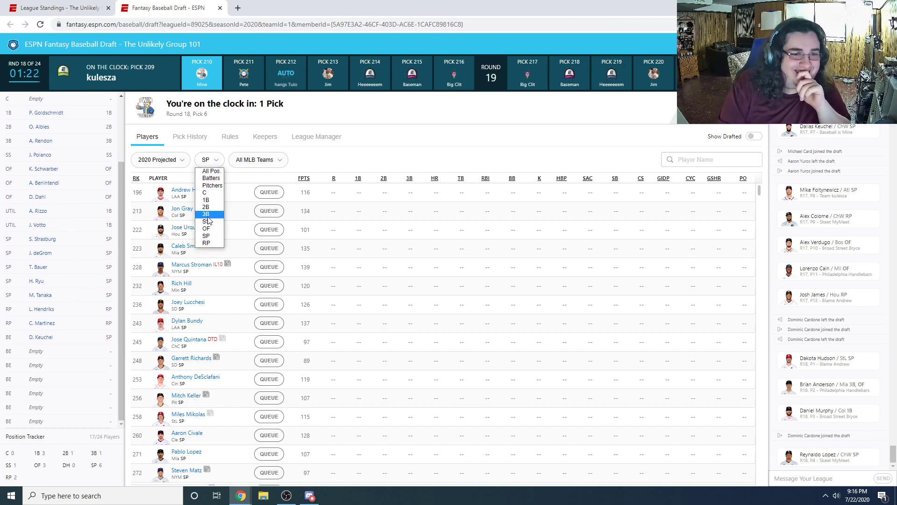
{"action": "left_click", "coordinate": [213, 186]}
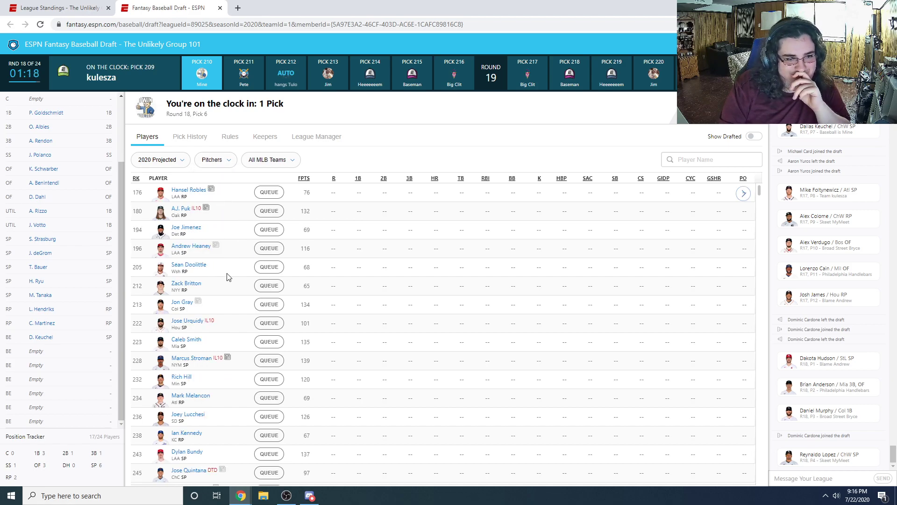
{"action": "left_click", "coordinate": [209, 159]}
{"action": "left_click", "coordinate": [216, 238]}
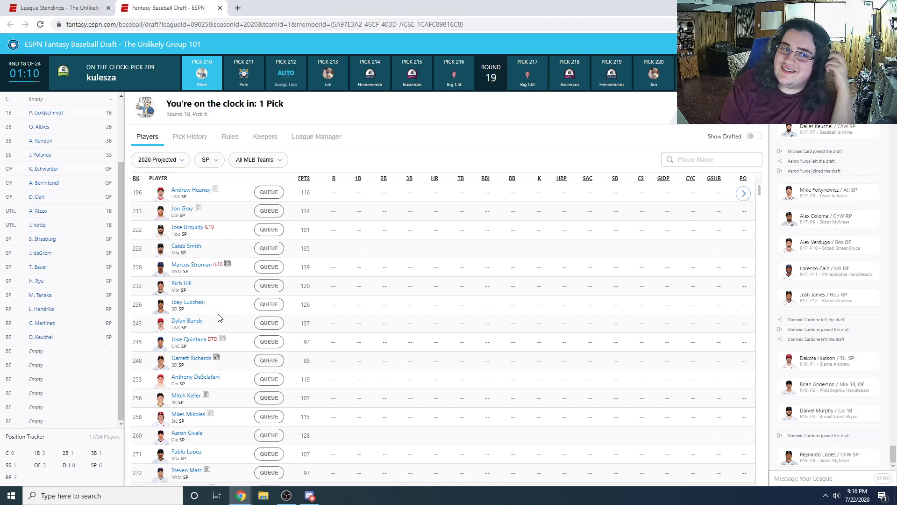
{"action": "scroll", "coordinate": [256, 305], "scroll_direction": "down", "scroll_amount": 2}
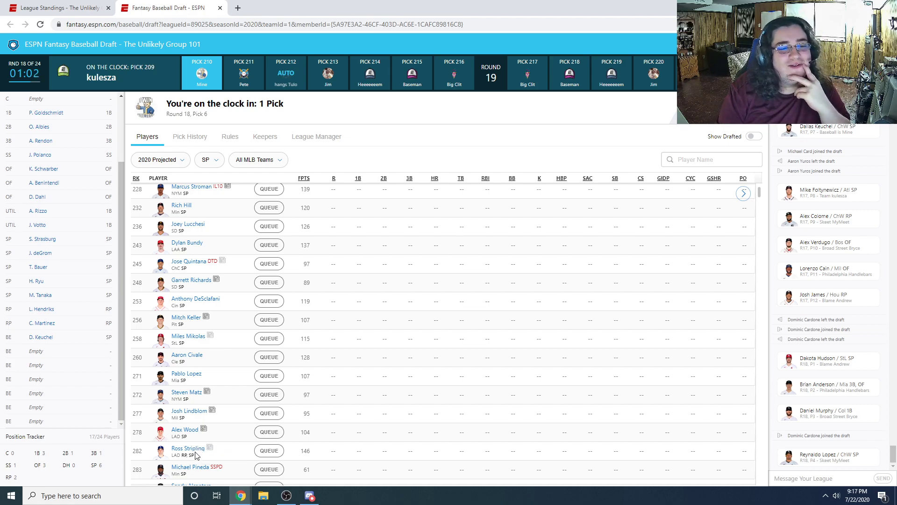
Filter the player list to batters and draft second baseman Brandon Lowe for the round 18 pick
{"action": "left_click", "coordinate": [203, 161]}
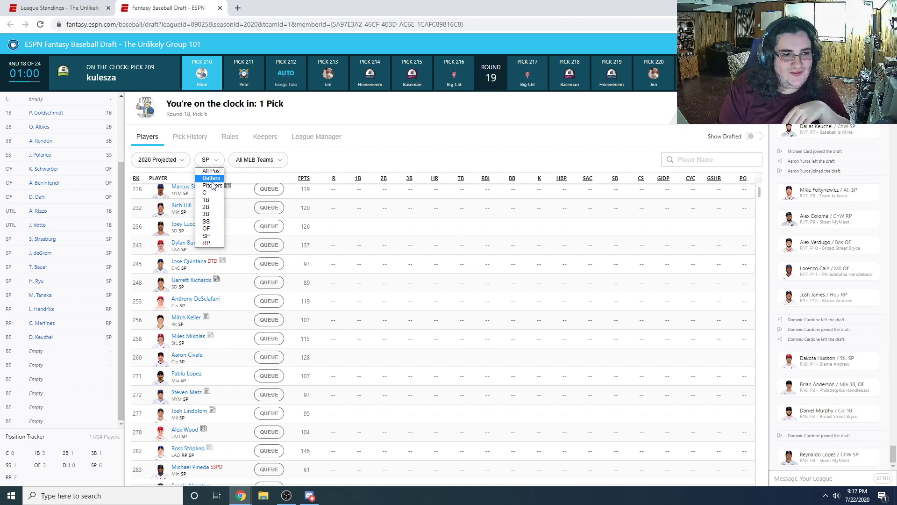
{"action": "left_click", "coordinate": [211, 196]}
{"action": "scroll", "coordinate": [211, 197], "scroll_direction": "up", "scroll_amount": 2}
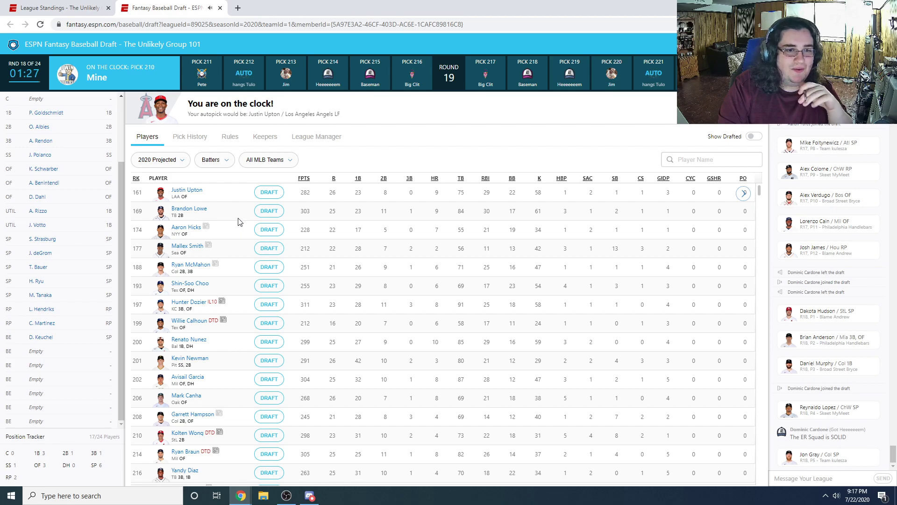
{"action": "left_click", "coordinate": [267, 193]}
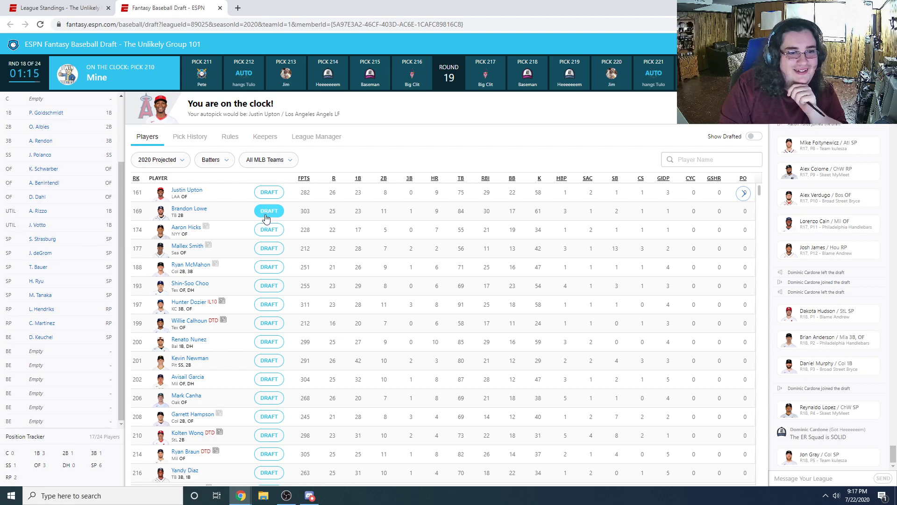
{"action": "left_click", "coordinate": [266, 213]}
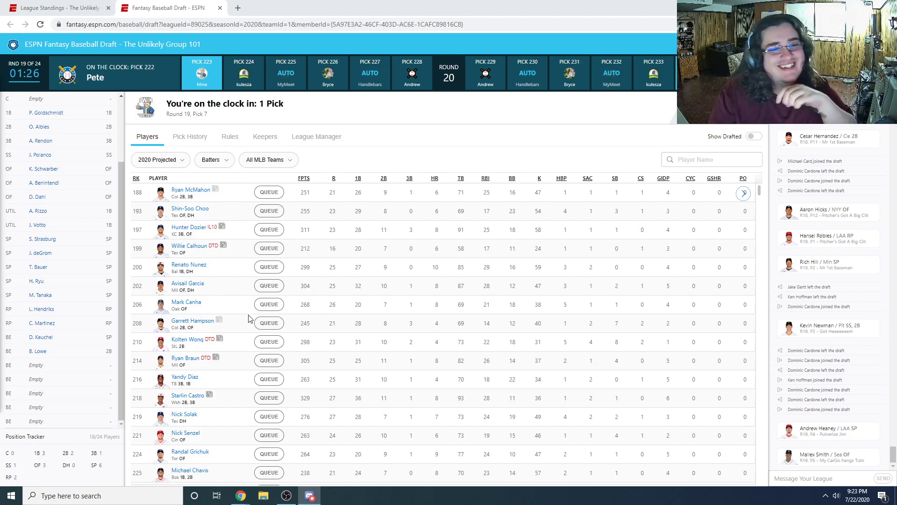
Filter the player list from batters to starting pitchers (SP) and draft Caleb Smith for the round 19 pick
{"action": "left_click", "coordinate": [230, 161]}
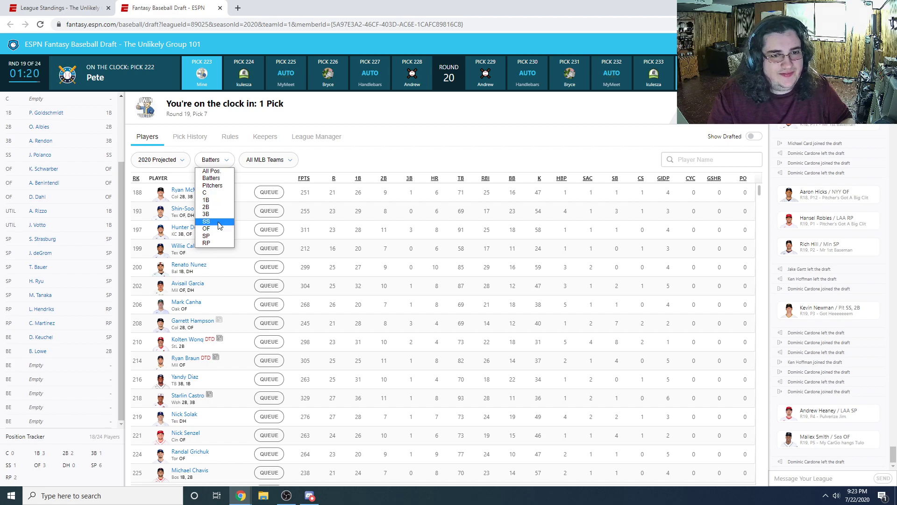
{"action": "left_click", "coordinate": [220, 236]}
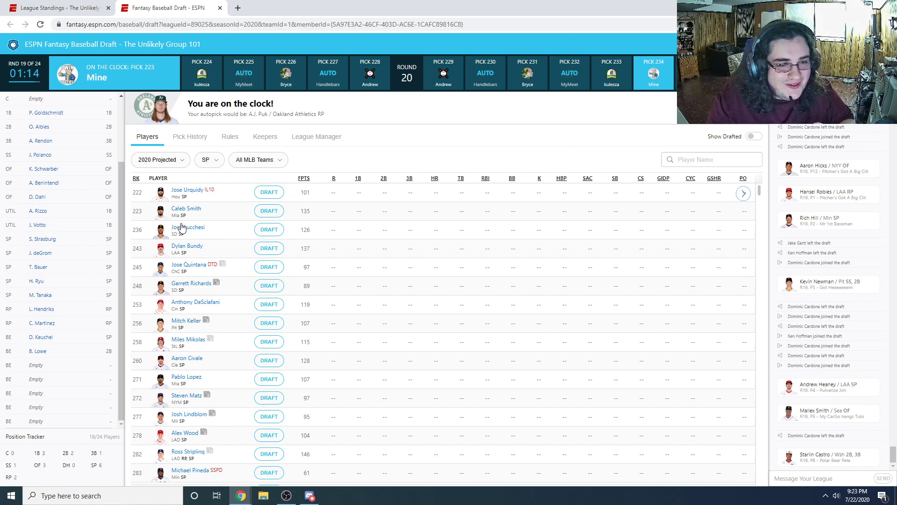
{"action": "left_click", "coordinate": [273, 210]}
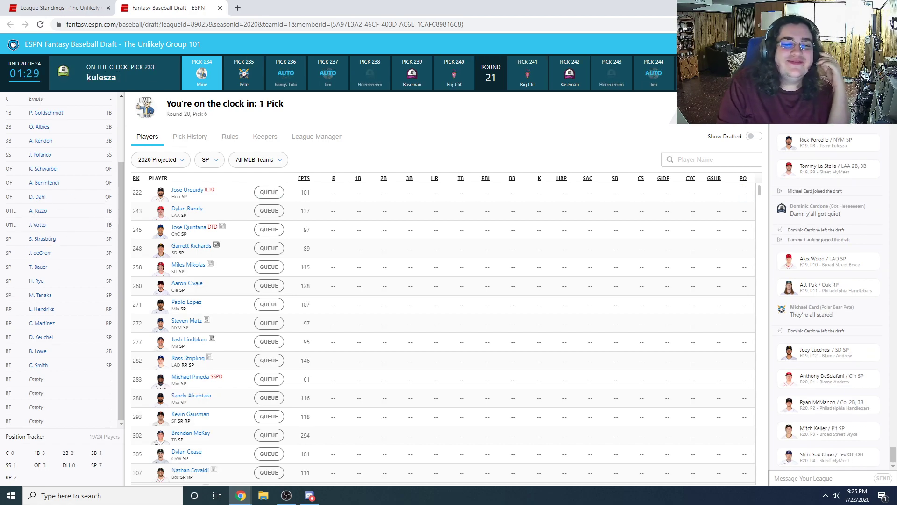
Check the roster's filled and open slots, and draft pitcher Ross Stripling for the round 20 pick
{"action": "scroll", "coordinate": [43, 309], "scroll_direction": "up", "scroll_amount": 2}
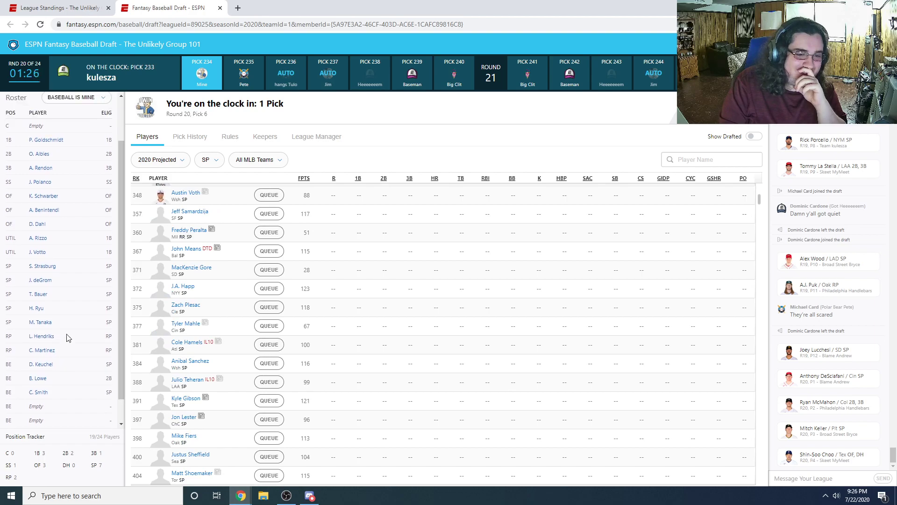
{"action": "scroll", "coordinate": [98, 336], "scroll_direction": "down", "scroll_amount": 2}
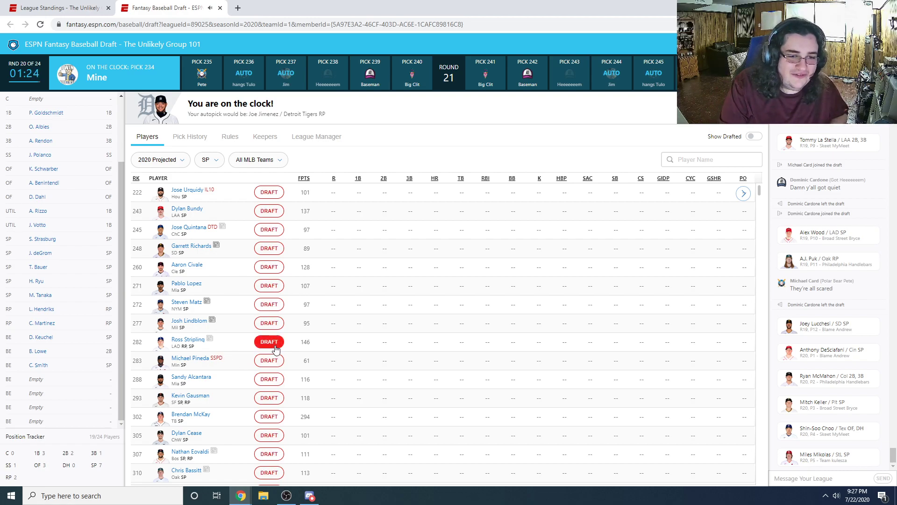
{"action": "left_click", "coordinate": [269, 342]}
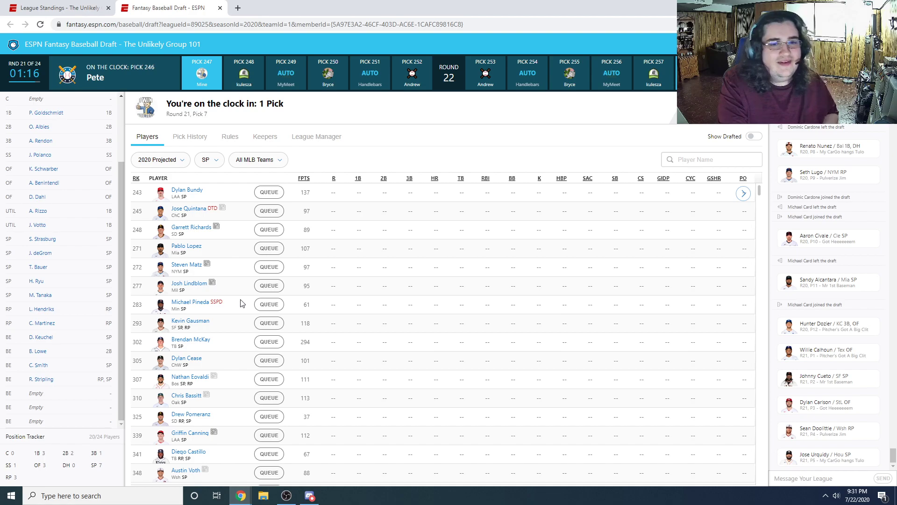
Read starting pitcher Brendan McKay's stats and outlook, and draft him for the round 21 pick
{"action": "left_click", "coordinate": [179, 343]}
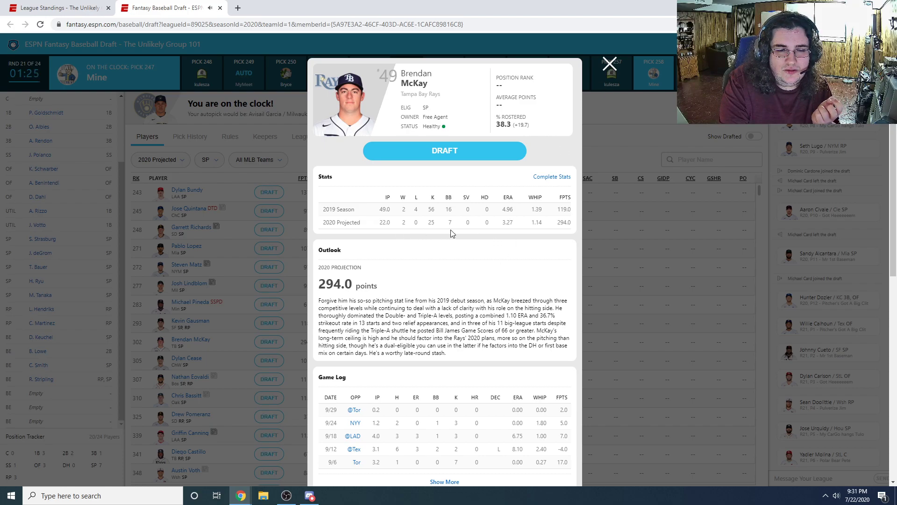
{"action": "left_click", "coordinate": [609, 65]}
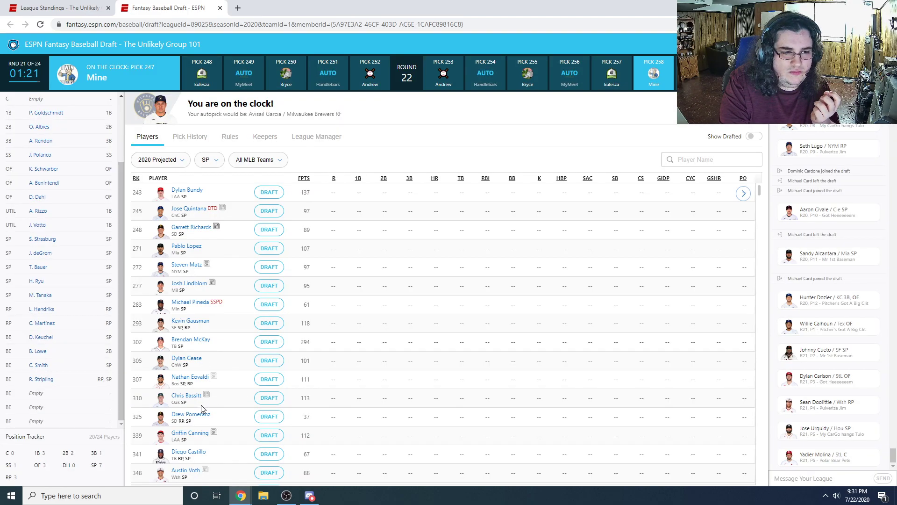
{"action": "left_click", "coordinate": [269, 342]}
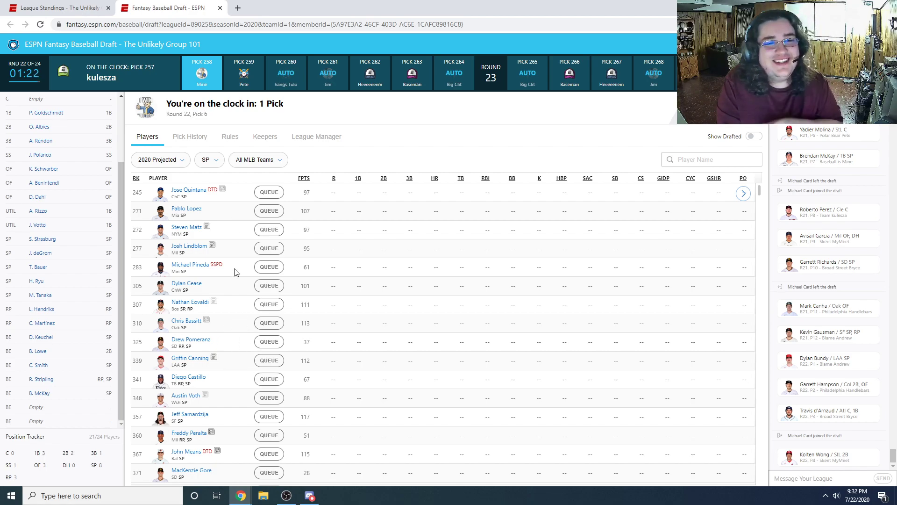
Look through the roster and available starting pitchers, and draft Chris Bassitt for the round 22 pick
{"action": "scroll", "coordinate": [61, 323], "scroll_direction": "up", "scroll_amount": 2}
{"action": "scroll", "coordinate": [66, 321], "scroll_direction": "down", "scroll_amount": 2}
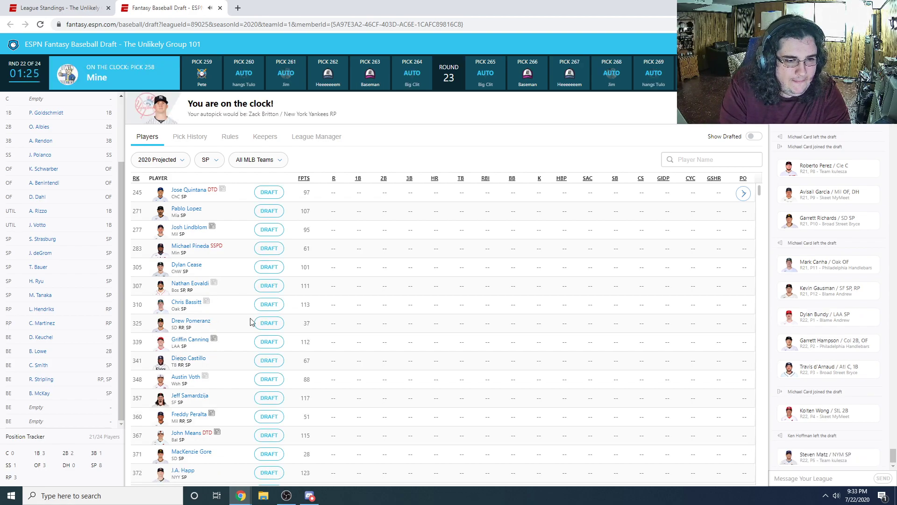
{"action": "left_click", "coordinate": [269, 304]}
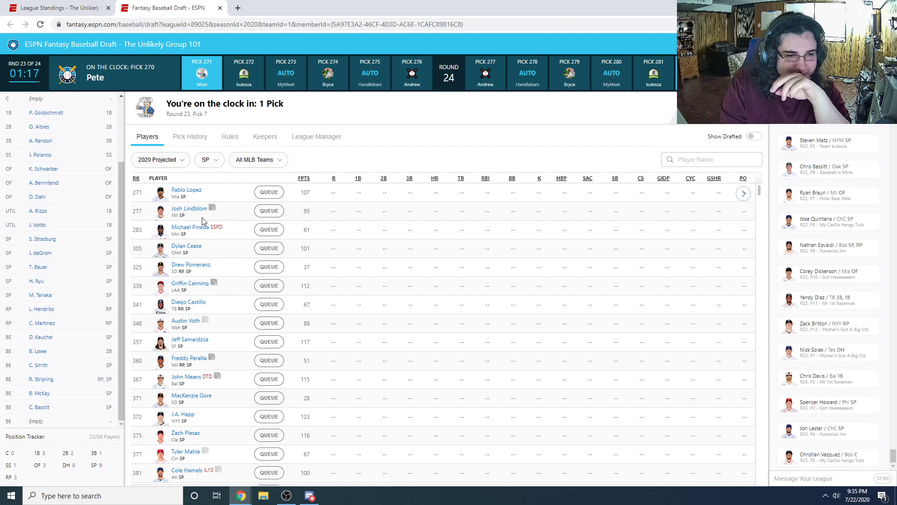
Compare the available first basemen, filter the player list back to starting pitchers, and draft Jeff Samardzija for the round 23 pick
{"action": "left_click", "coordinate": [216, 161]}
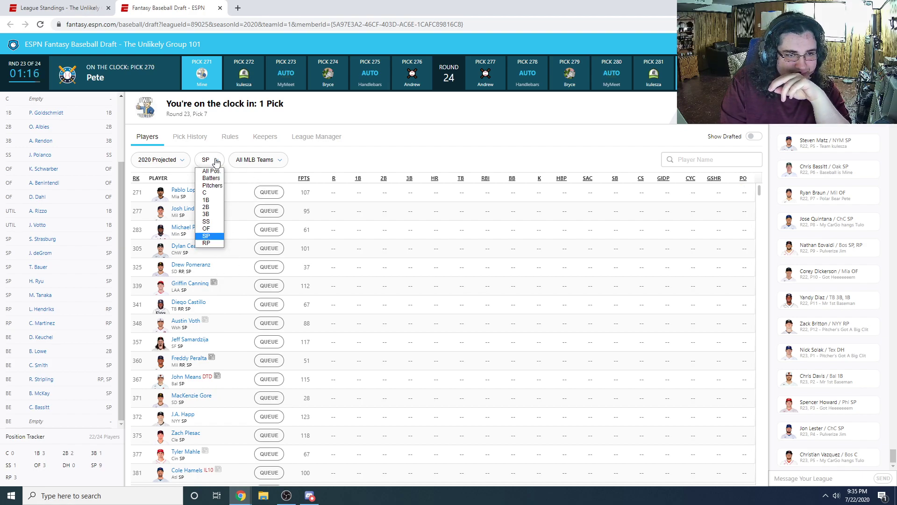
{"action": "left_click", "coordinate": [213, 201]}
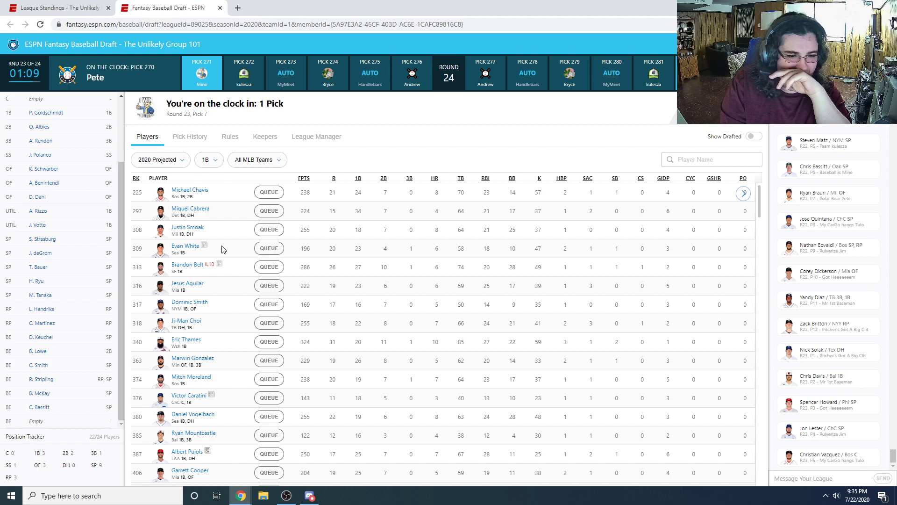
{"action": "left_click", "coordinate": [209, 161]}
{"action": "left_click", "coordinate": [221, 236]}
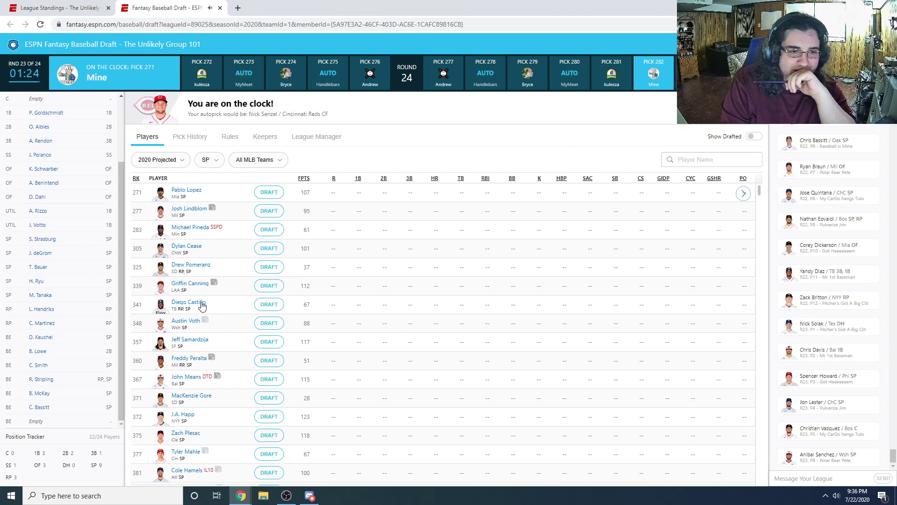
{"action": "left_click", "coordinate": [269, 342]}
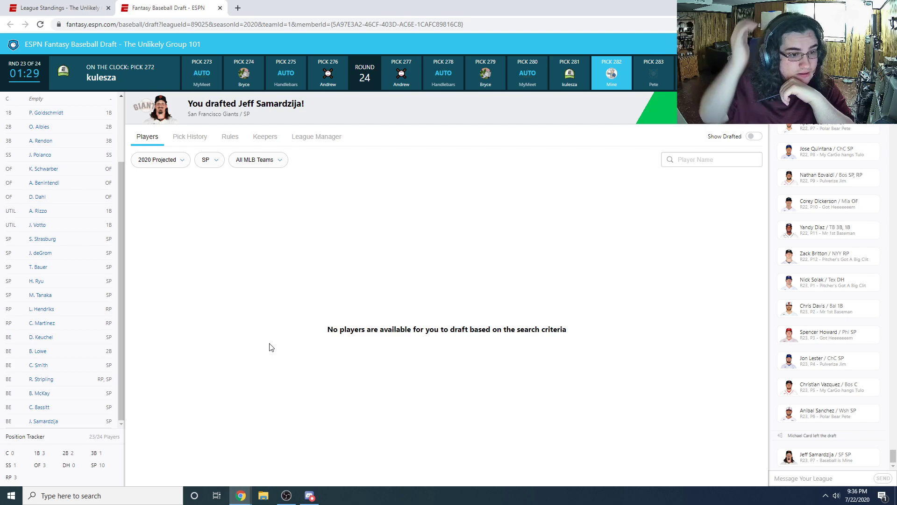
Review the Baseball Is Mine roster for its filled and open slots, and view the League Manager draft controls
{"action": "scroll", "coordinate": [83, 299], "scroll_direction": "down", "scroll_amount": 2}
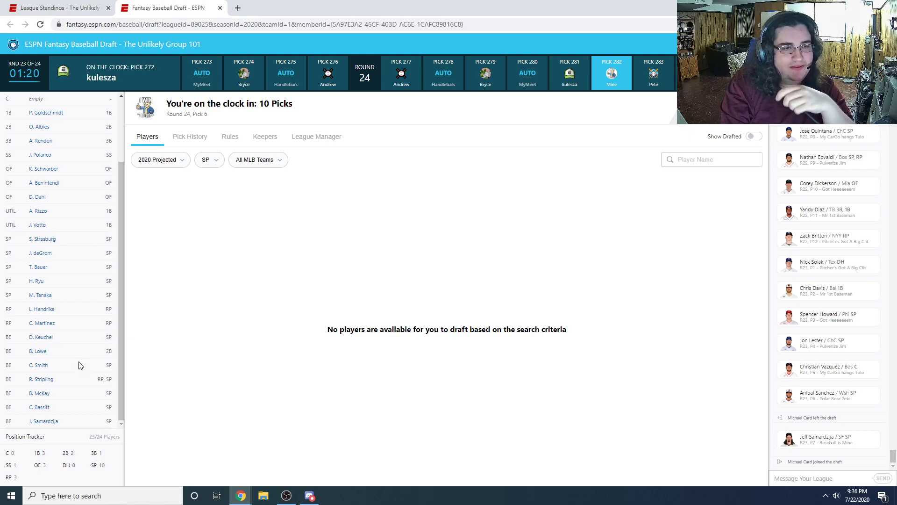
{"action": "scroll", "coordinate": [77, 356], "scroll_direction": "up", "scroll_amount": 1}
{"action": "scroll", "coordinate": [74, 340], "scroll_direction": "down", "scroll_amount": 1}
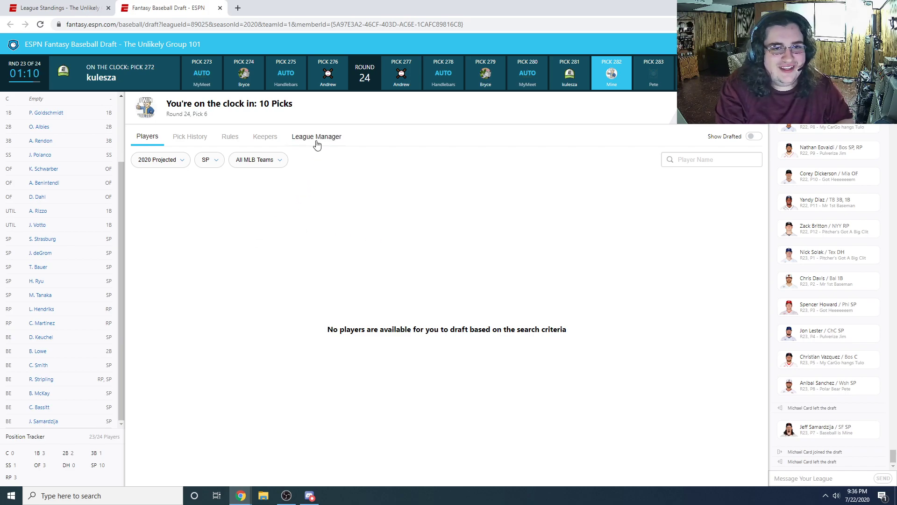
{"action": "scroll", "coordinate": [55, 231], "scroll_direction": "up", "scroll_amount": 3}
{"action": "scroll", "coordinate": [61, 234], "scroll_direction": "down", "scroll_amount": 3}
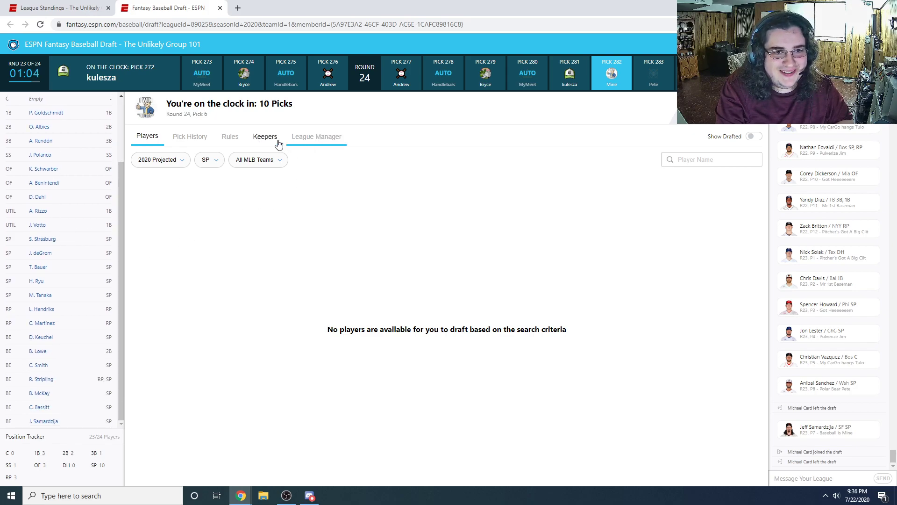
{"action": "left_click", "coordinate": [310, 140]}
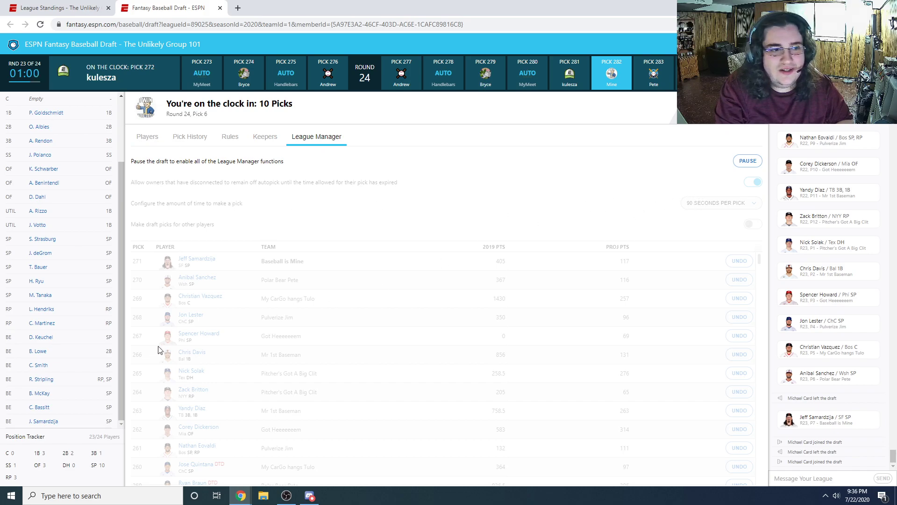
{"action": "scroll", "coordinate": [45, 333], "scroll_direction": "up", "scroll_amount": 2}
{"action": "scroll", "coordinate": [53, 291], "scroll_direction": "down", "scroll_amount": 2}
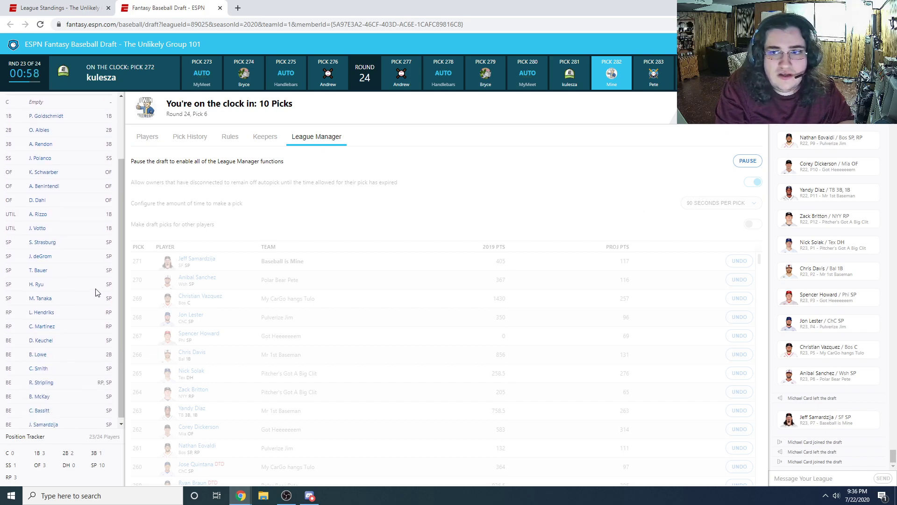
{"action": "scroll", "coordinate": [66, 310], "scroll_direction": "up", "scroll_amount": 2}
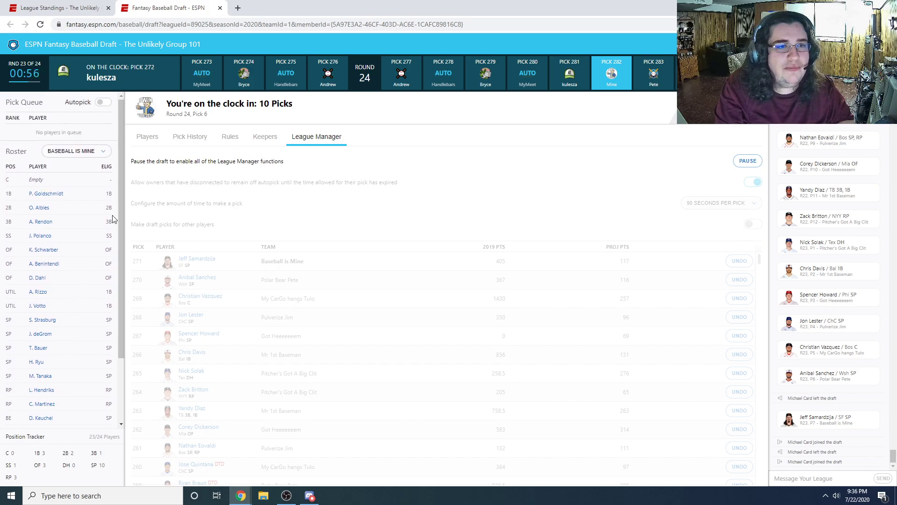
Filter the available players to catchers (C) and draft Carson Kelly for the round 24 pick
{"action": "left_click", "coordinate": [147, 136]}
{"action": "left_click", "coordinate": [213, 160]}
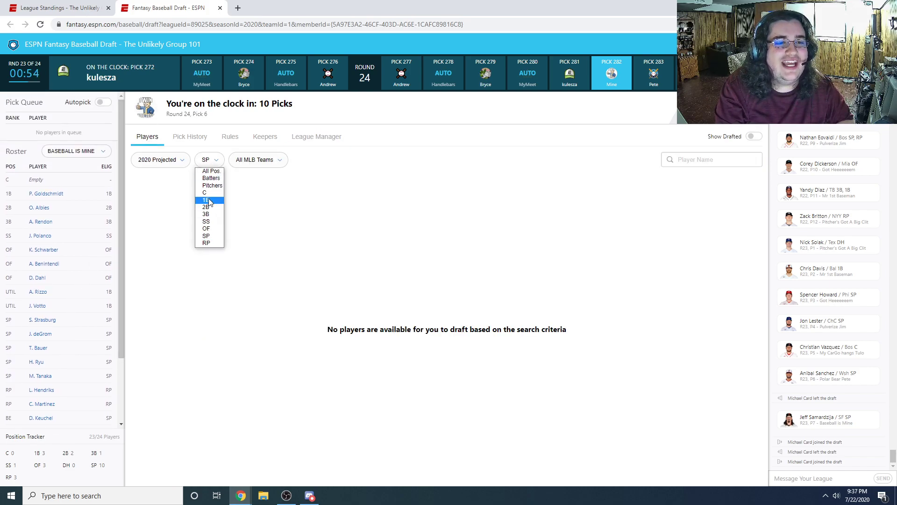
{"action": "left_click", "coordinate": [208, 202]}
{"action": "left_click", "coordinate": [209, 159]}
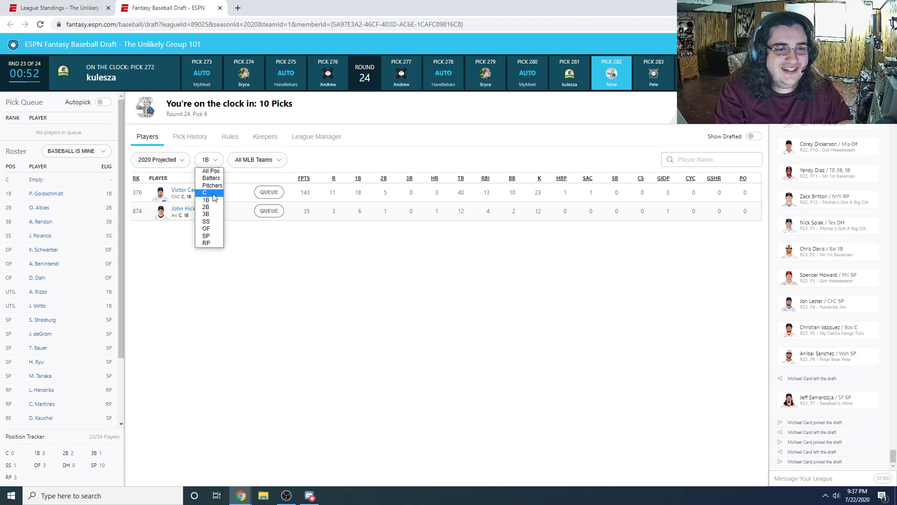
{"action": "left_click", "coordinate": [213, 196]}
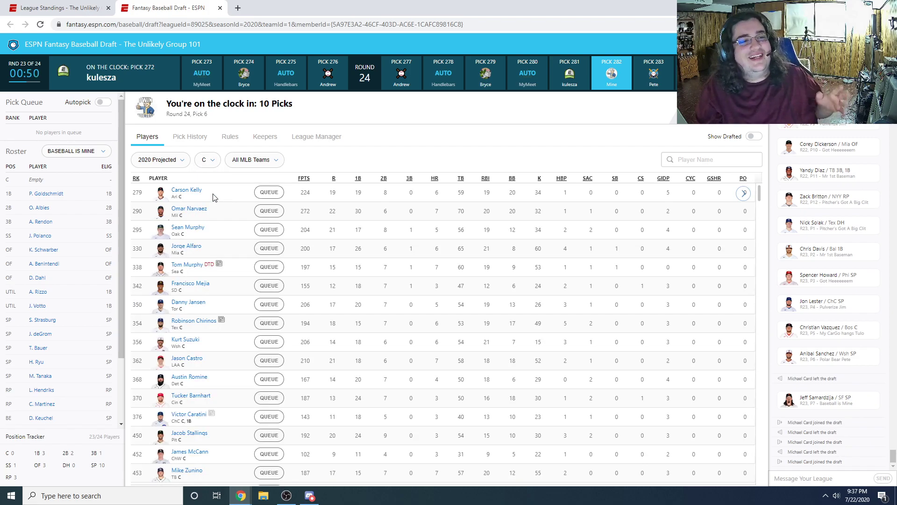
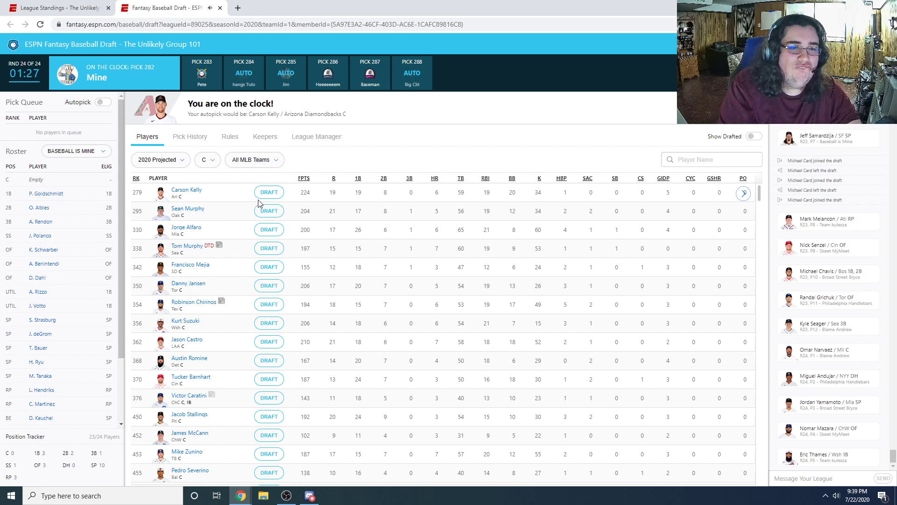
{"action": "left_click", "coordinate": [268, 192]}
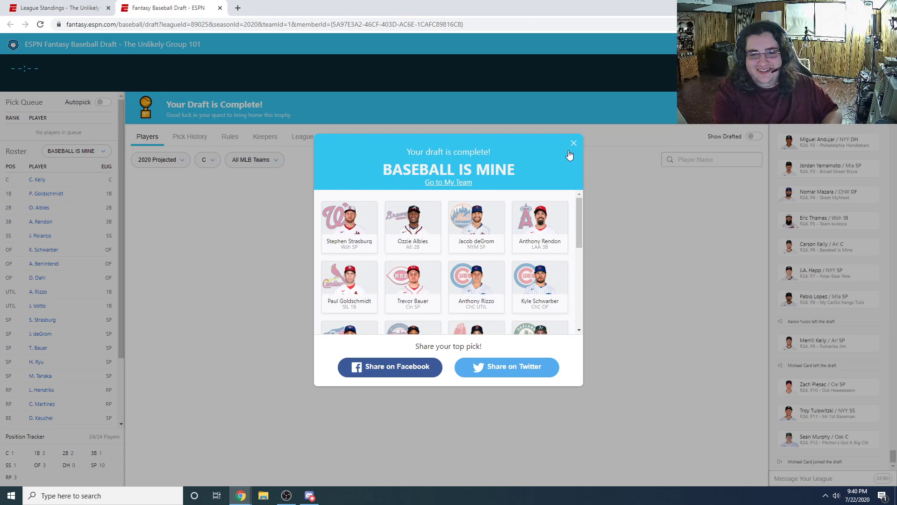
Close the completed draft room and return to the league standings page
{"action": "left_click", "coordinate": [221, 8]}
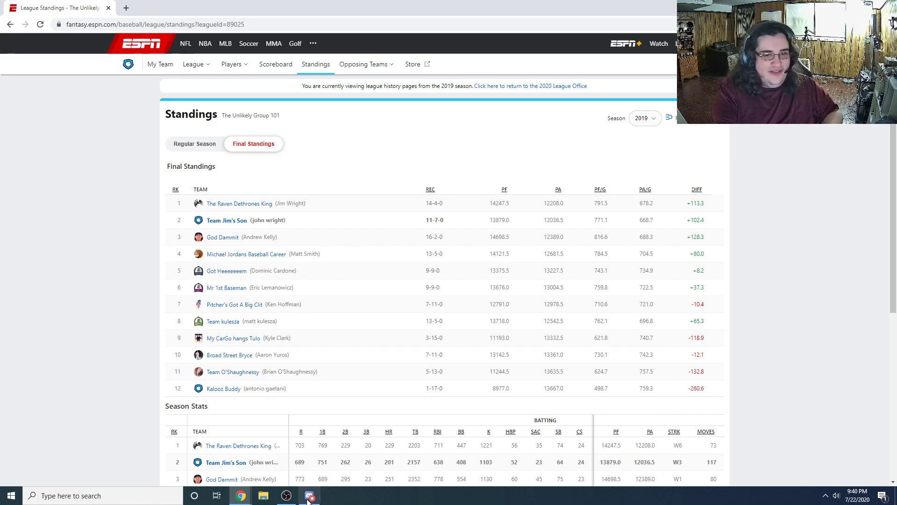
{"action": "left_click", "coordinate": [292, 495]}
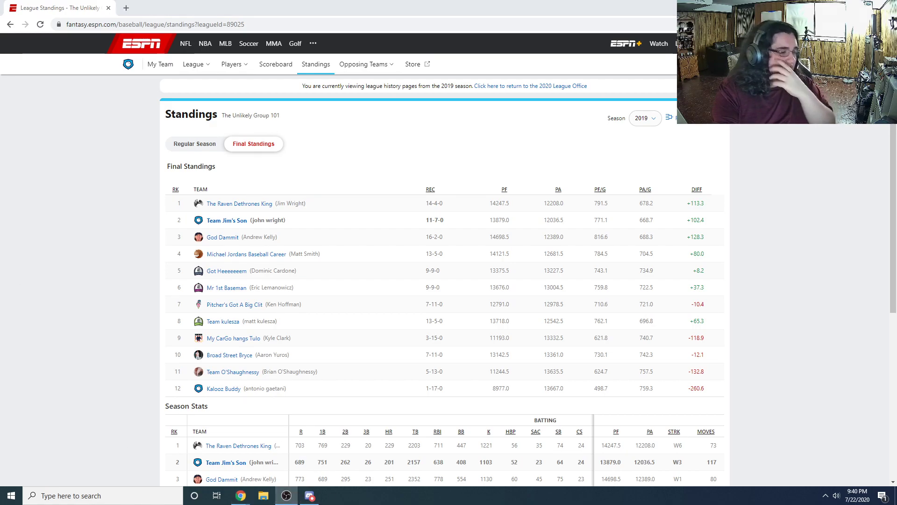